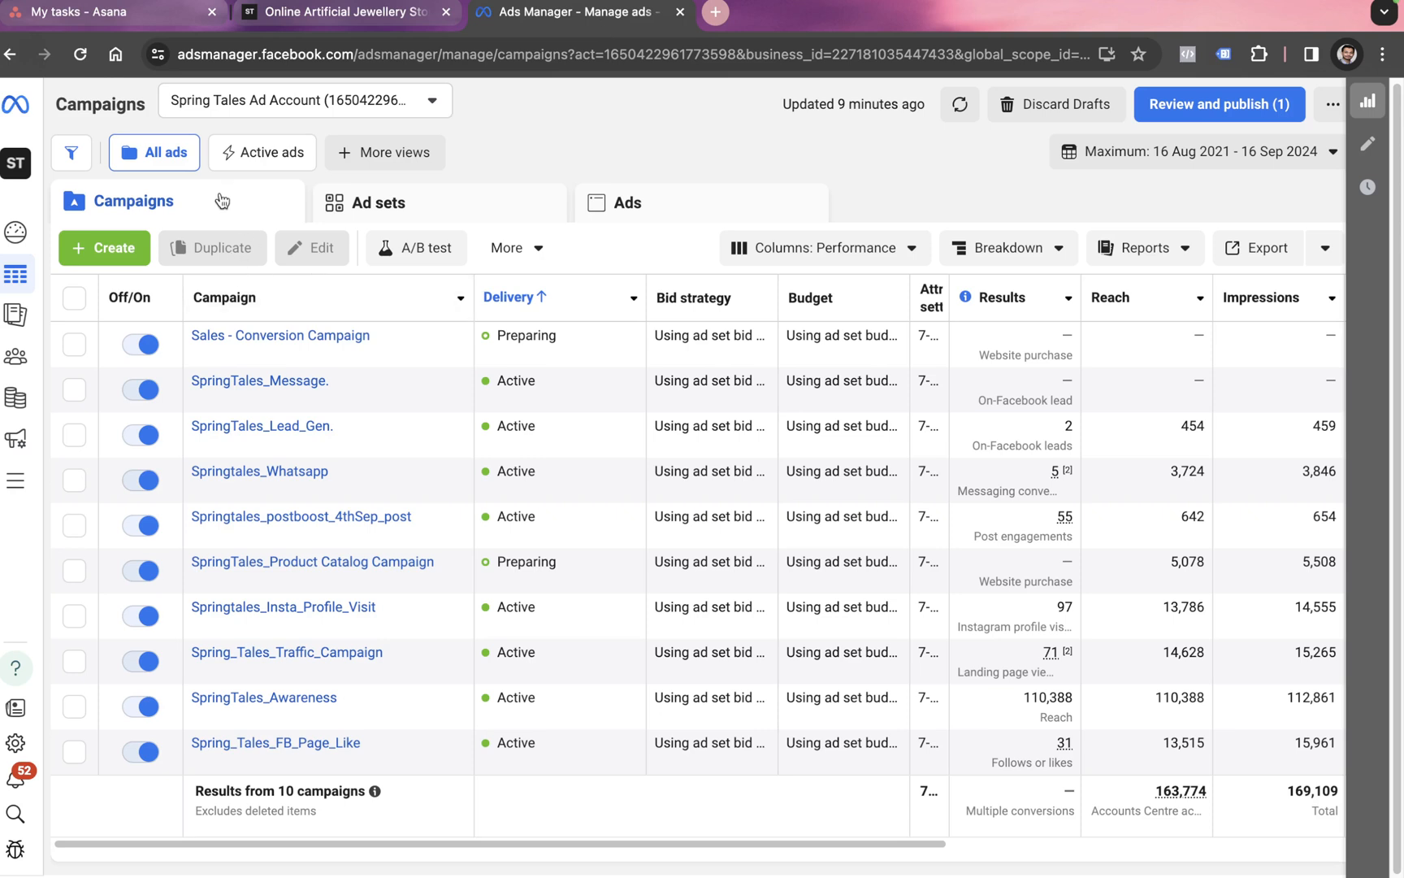
Step: Open the new-campaign dialog from the Campaigns tab with + Create
{"action": "left_click", "coordinate": [136, 246]}
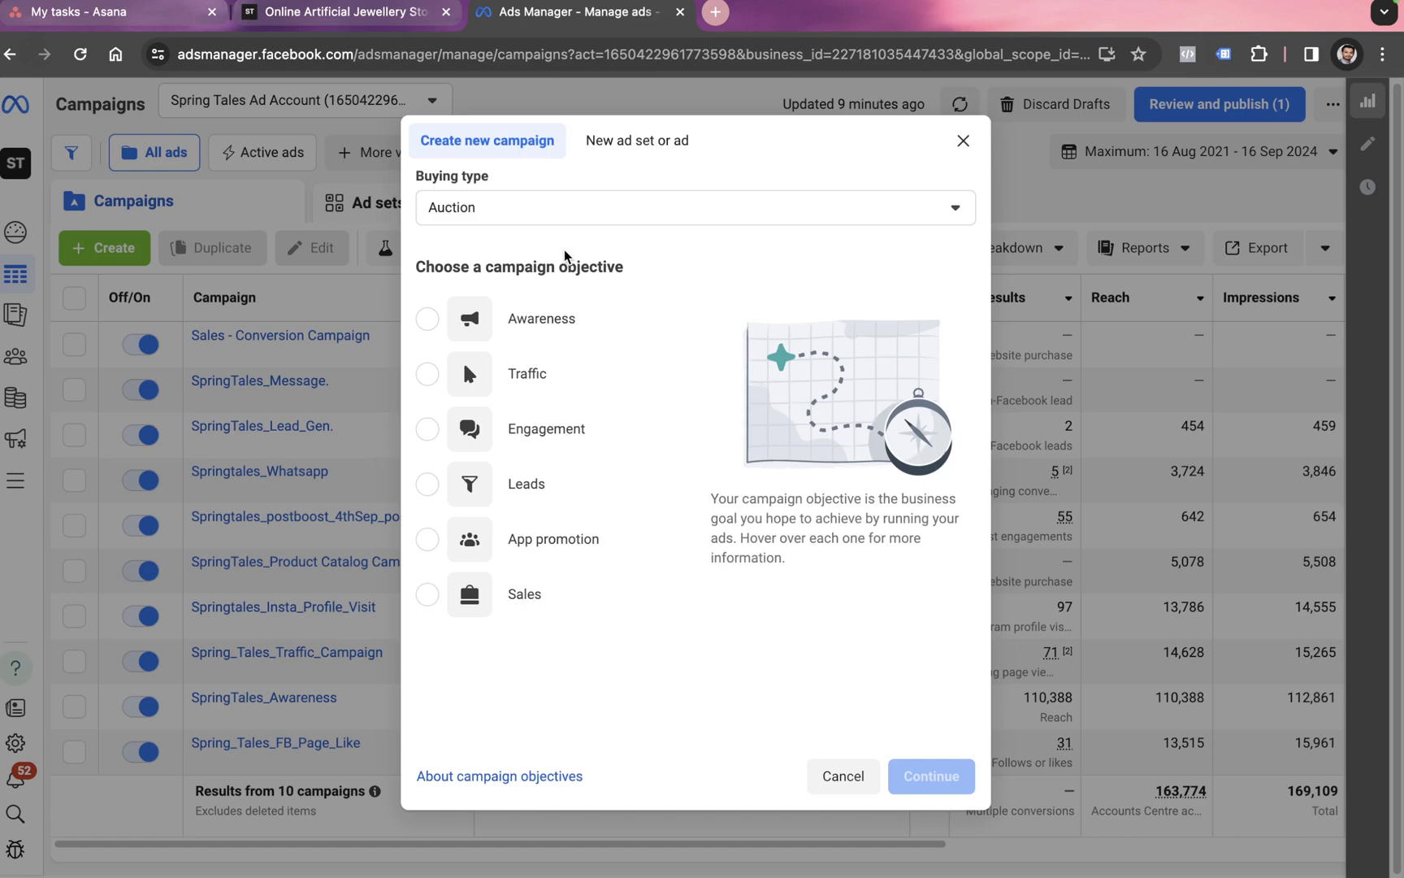
Step: Choose the Leads objective with the Manual leads campaign setup
{"action": "mouse_move", "coordinate": [529, 301]}
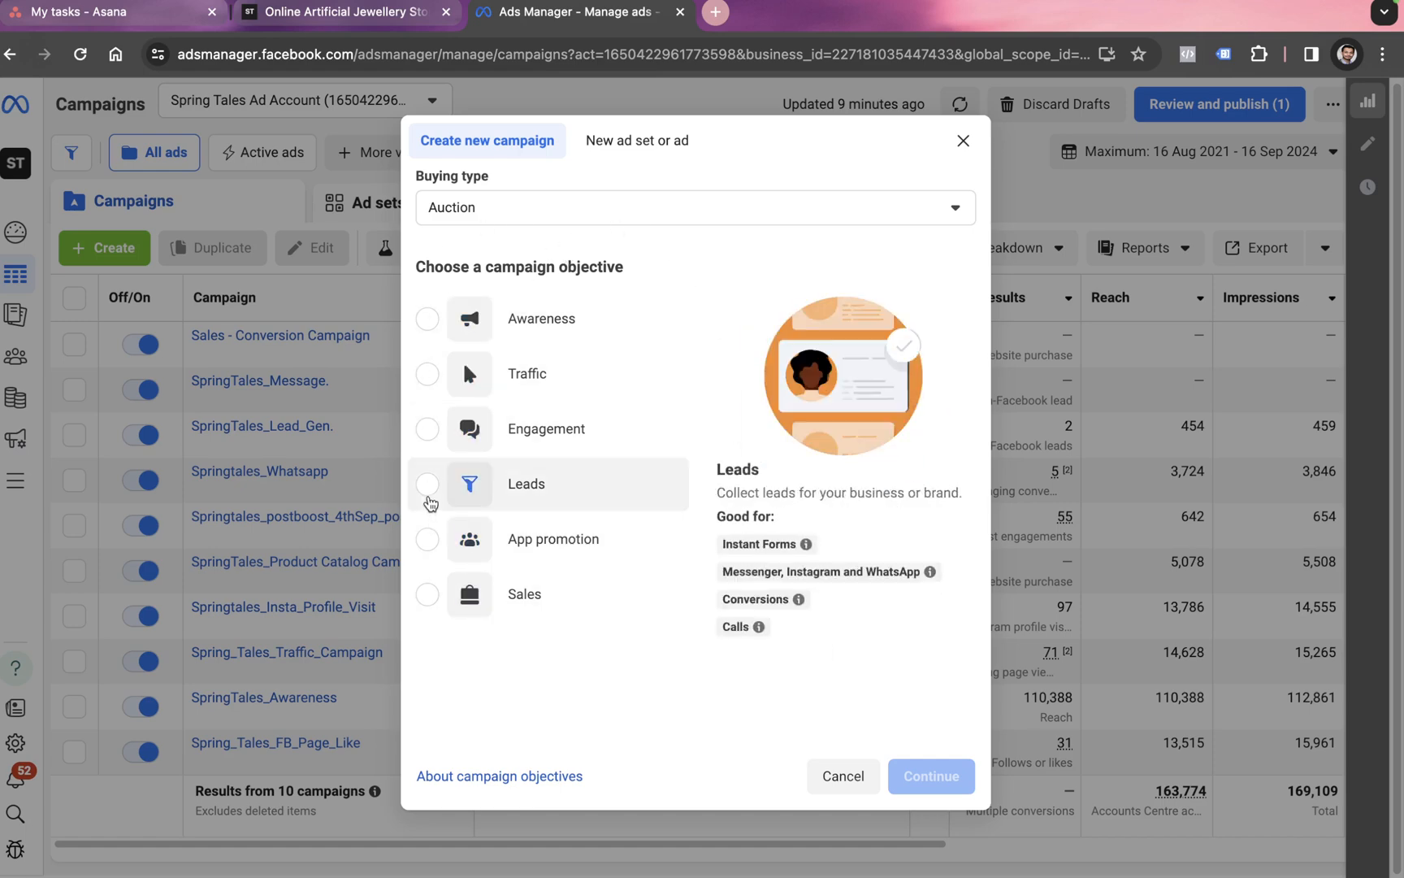
{"action": "left_click", "coordinate": [428, 485]}
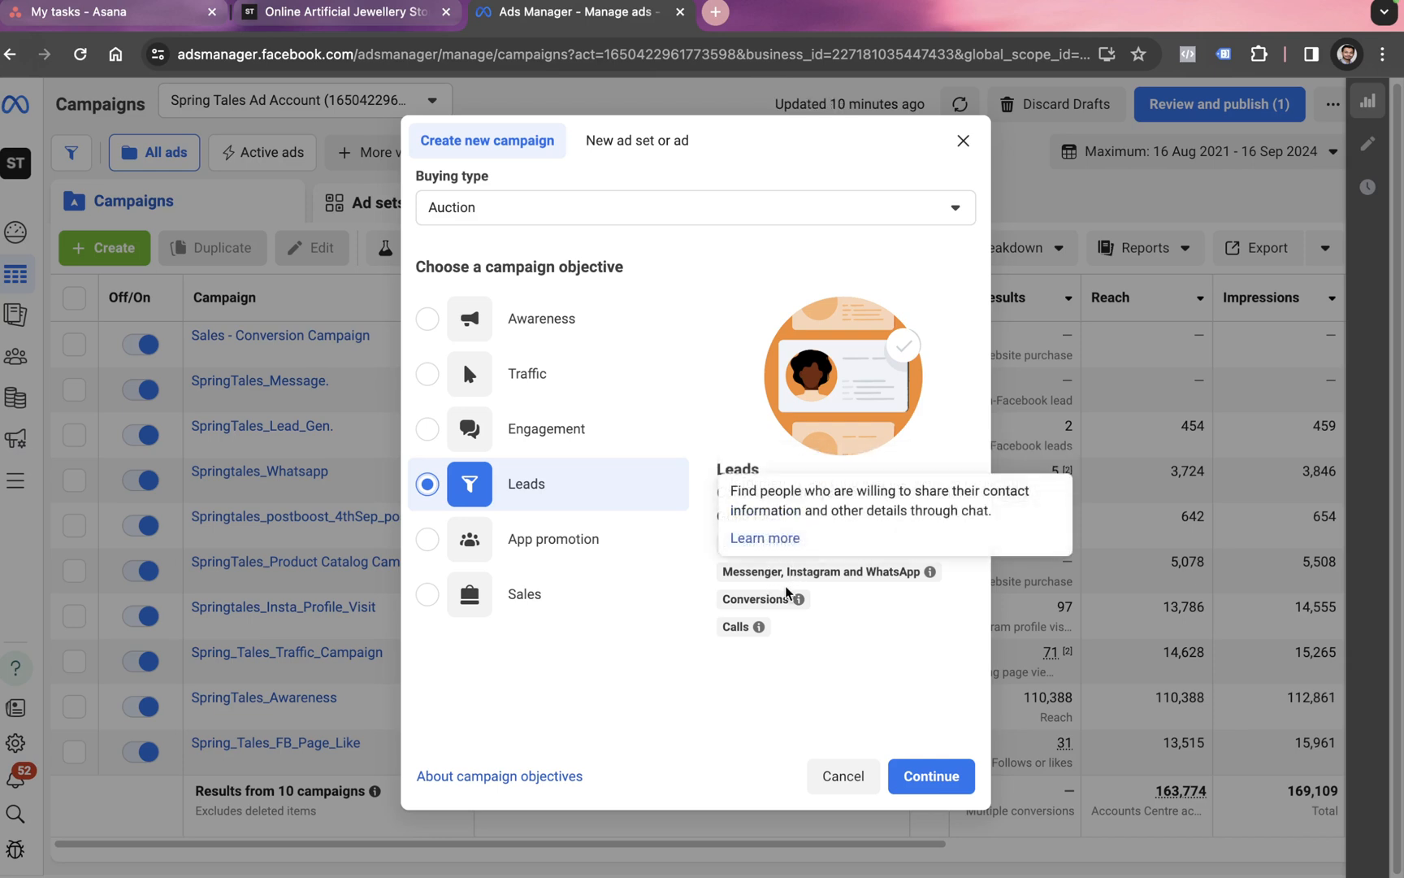
{"action": "mouse_move", "coordinate": [763, 624]}
{"action": "left_click", "coordinate": [928, 776]}
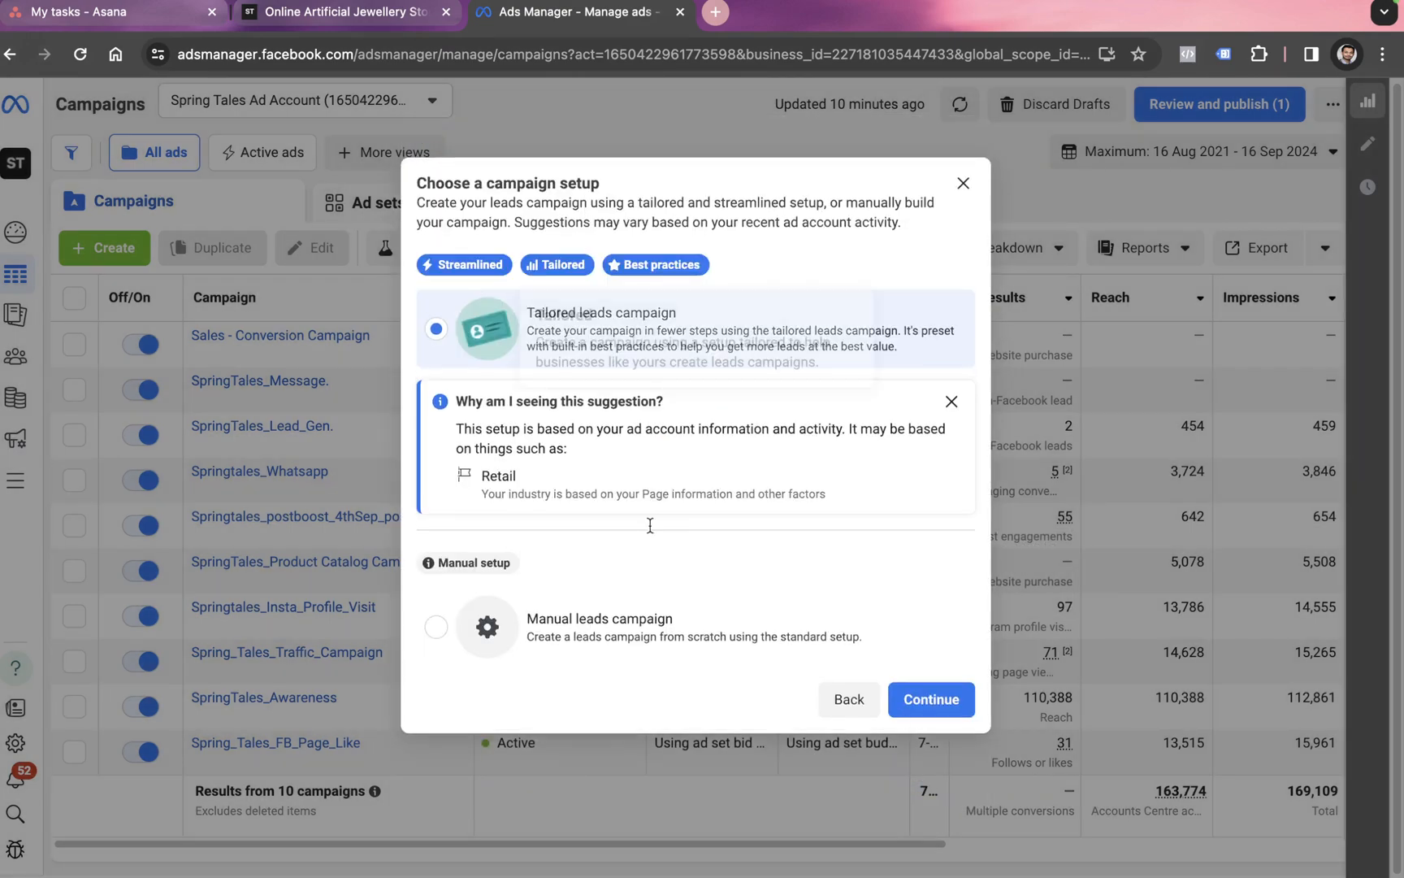
{"action": "left_click", "coordinate": [618, 611]}
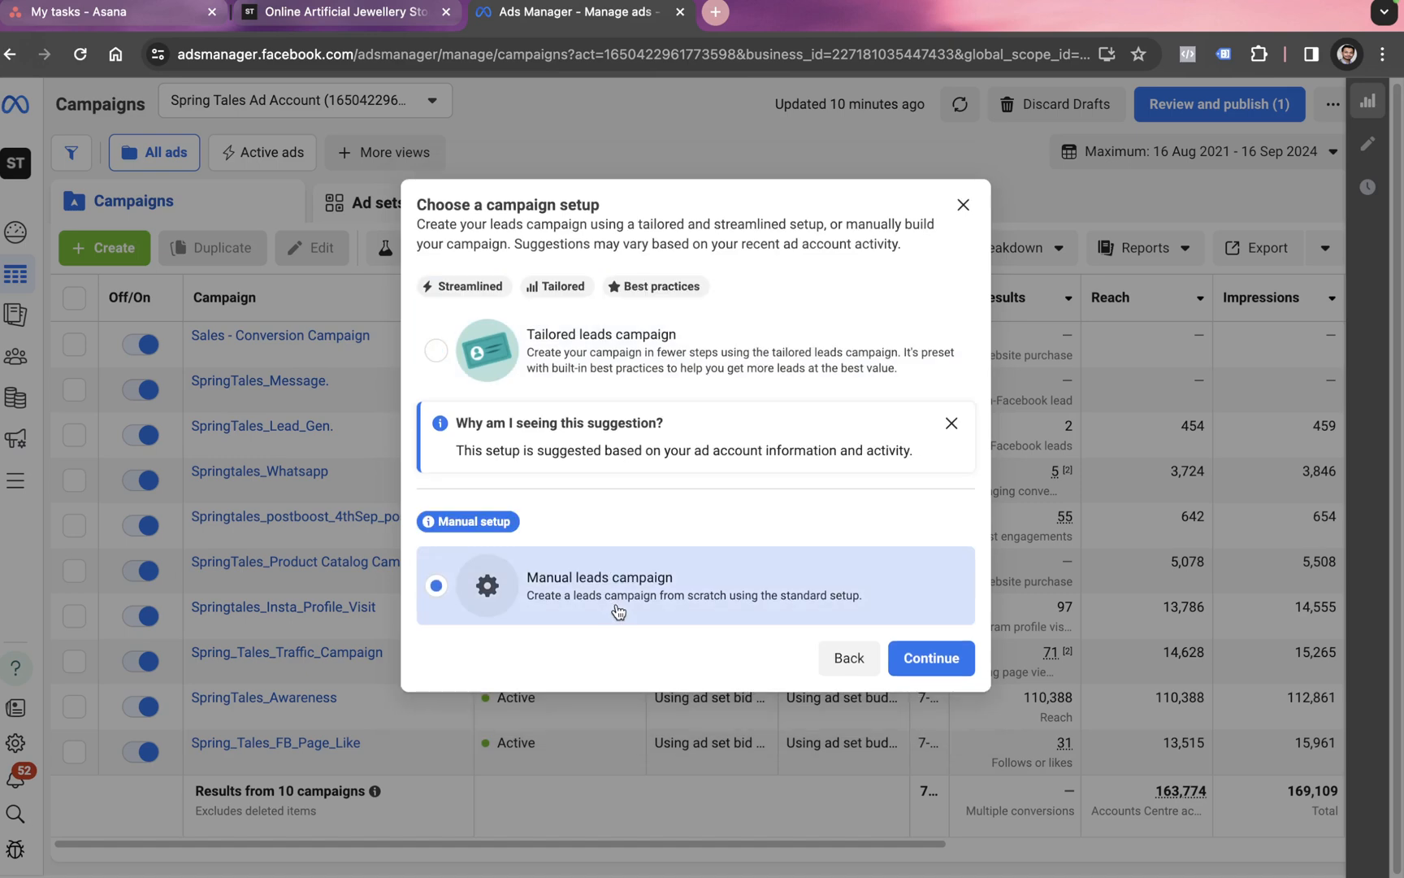
{"action": "left_click", "coordinate": [923, 659]}
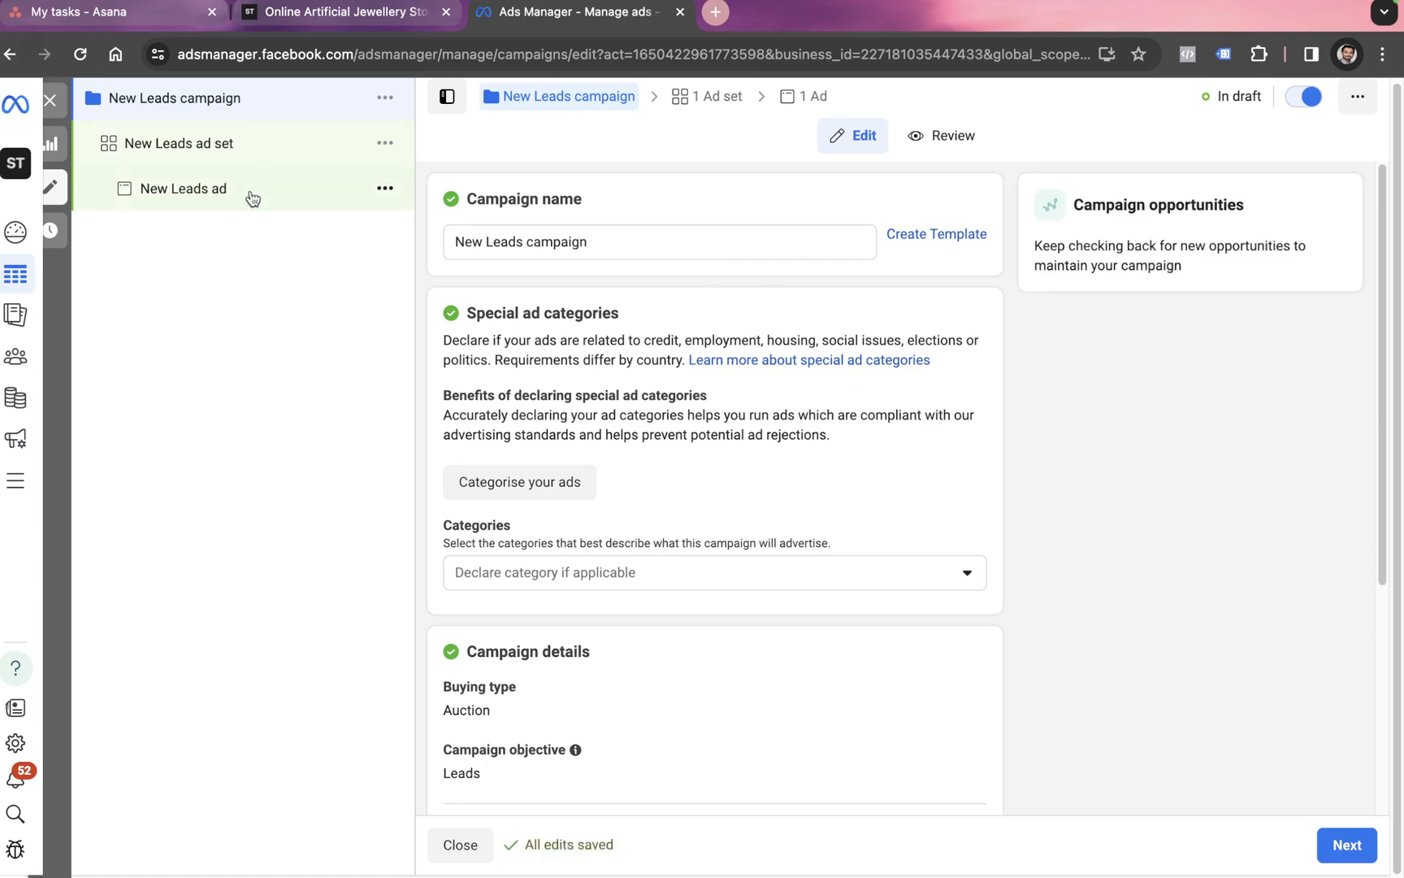
Step: Name the campaign 'Springtales_Call.' and continue to the ad set settings
{"action": "triple_click", "coordinate": [489, 241]}
{"action": "type", "text": "Sp"}
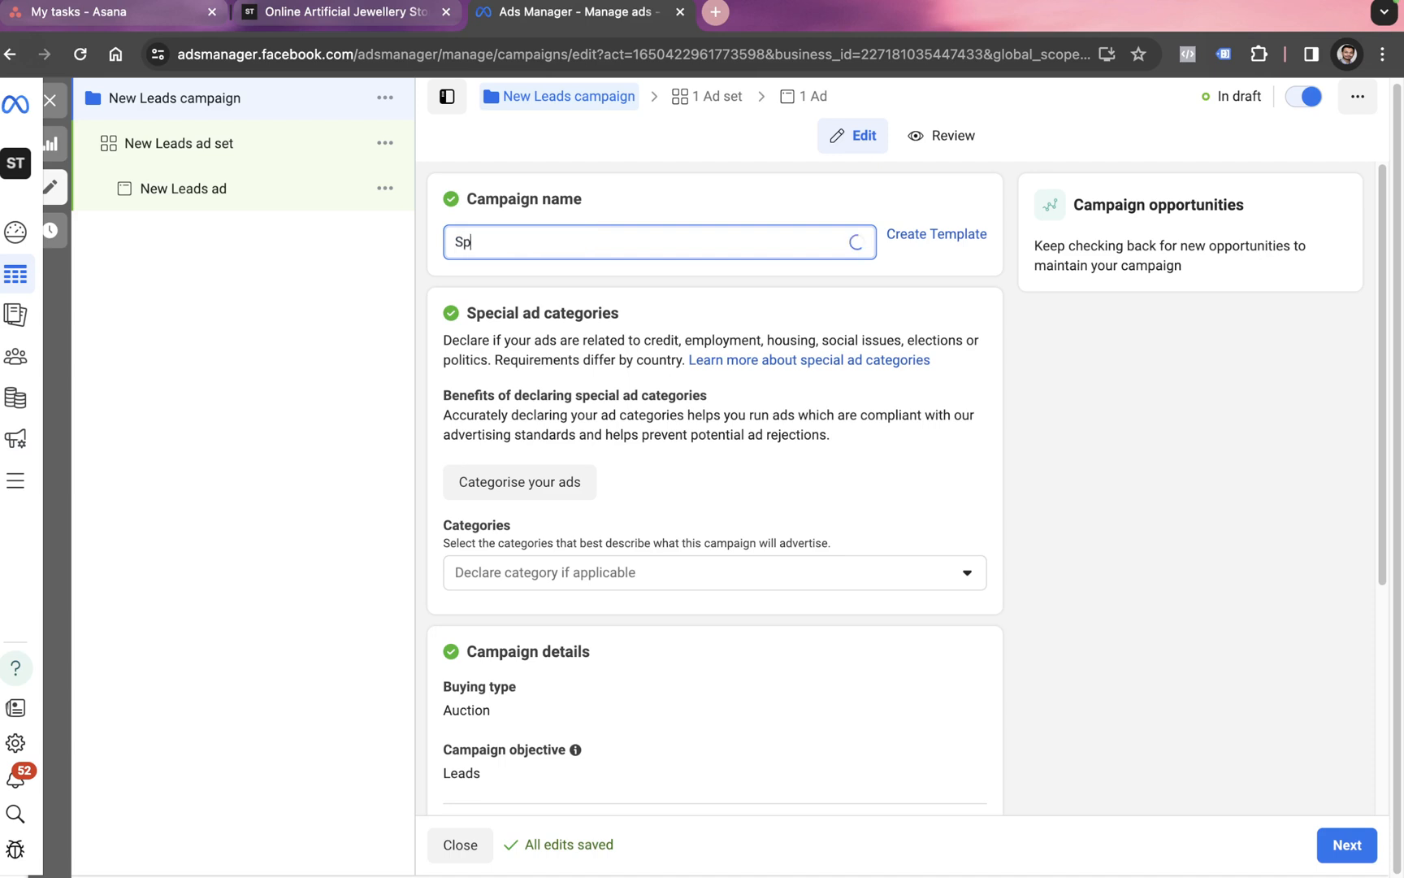
{"action": "type", "text": "ringtales"}
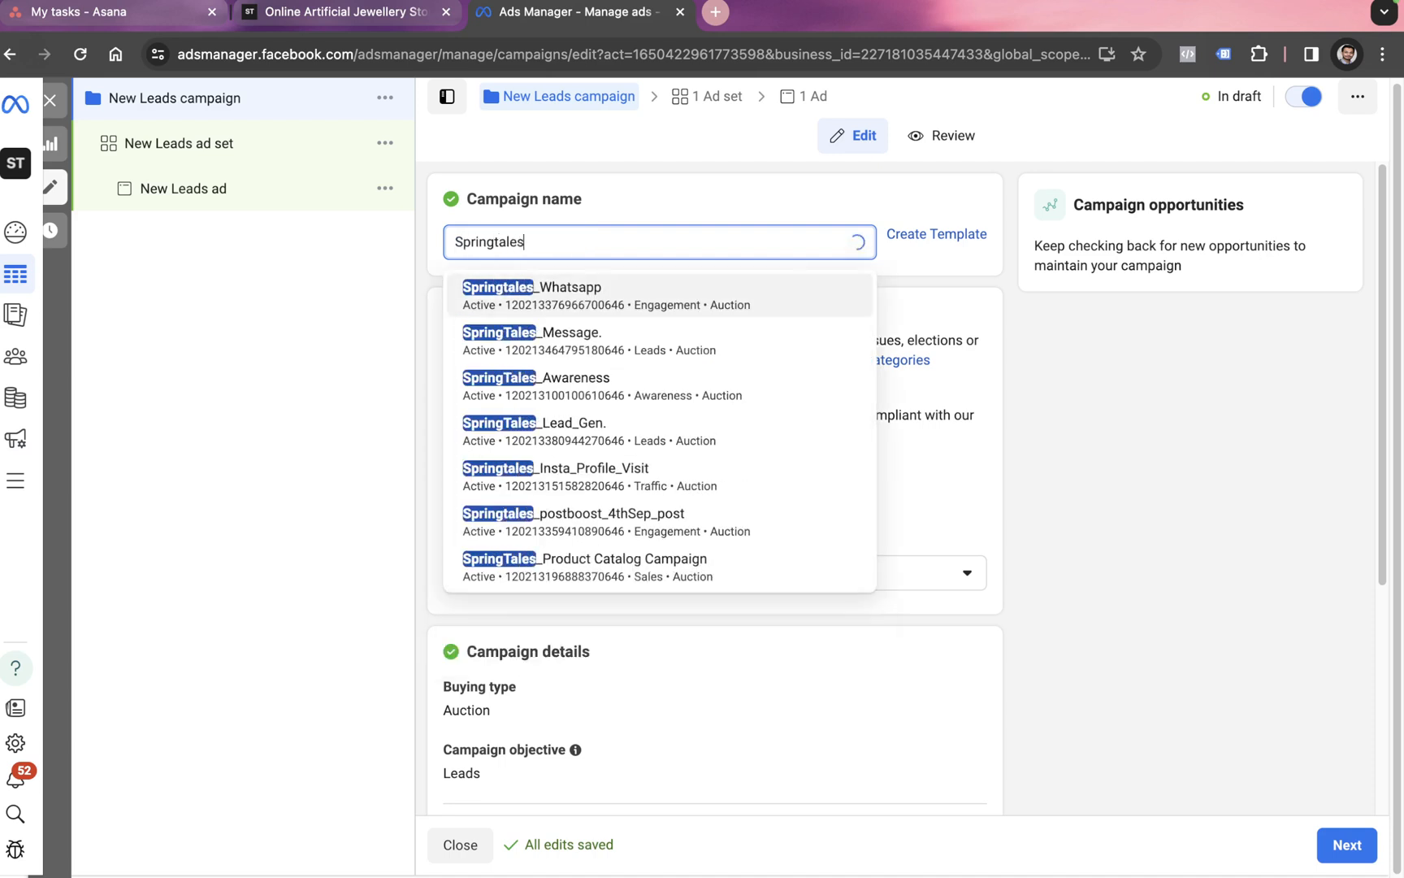
{"action": "type", "text": "_call."}
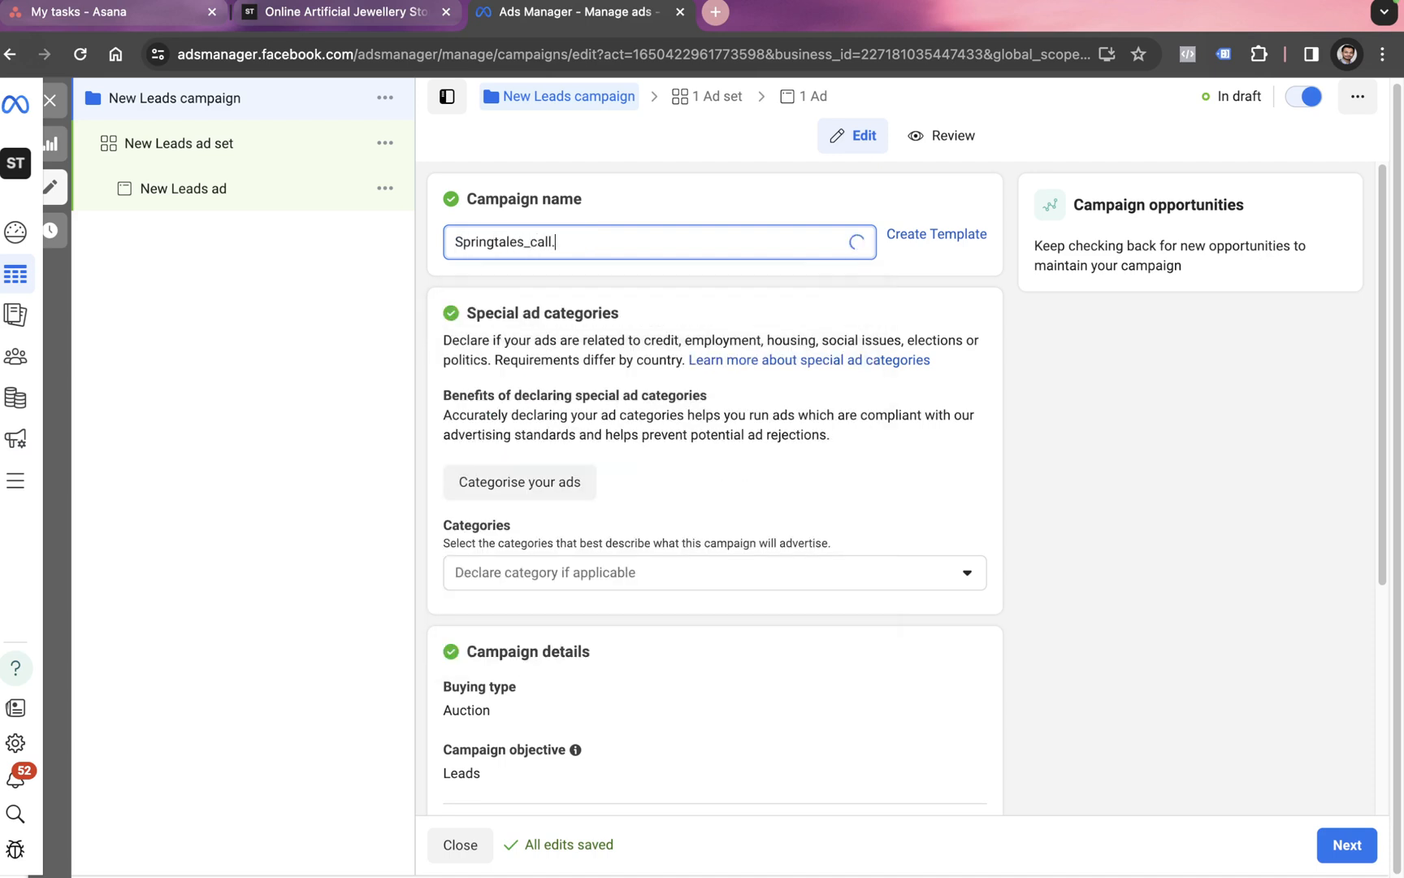
{"action": "left_click", "coordinate": [537, 242]}
{"action": "key", "text": "BackSpace"}
{"action": "type", "text": "C"}
{"action": "left_click", "coordinate": [368, 460]}
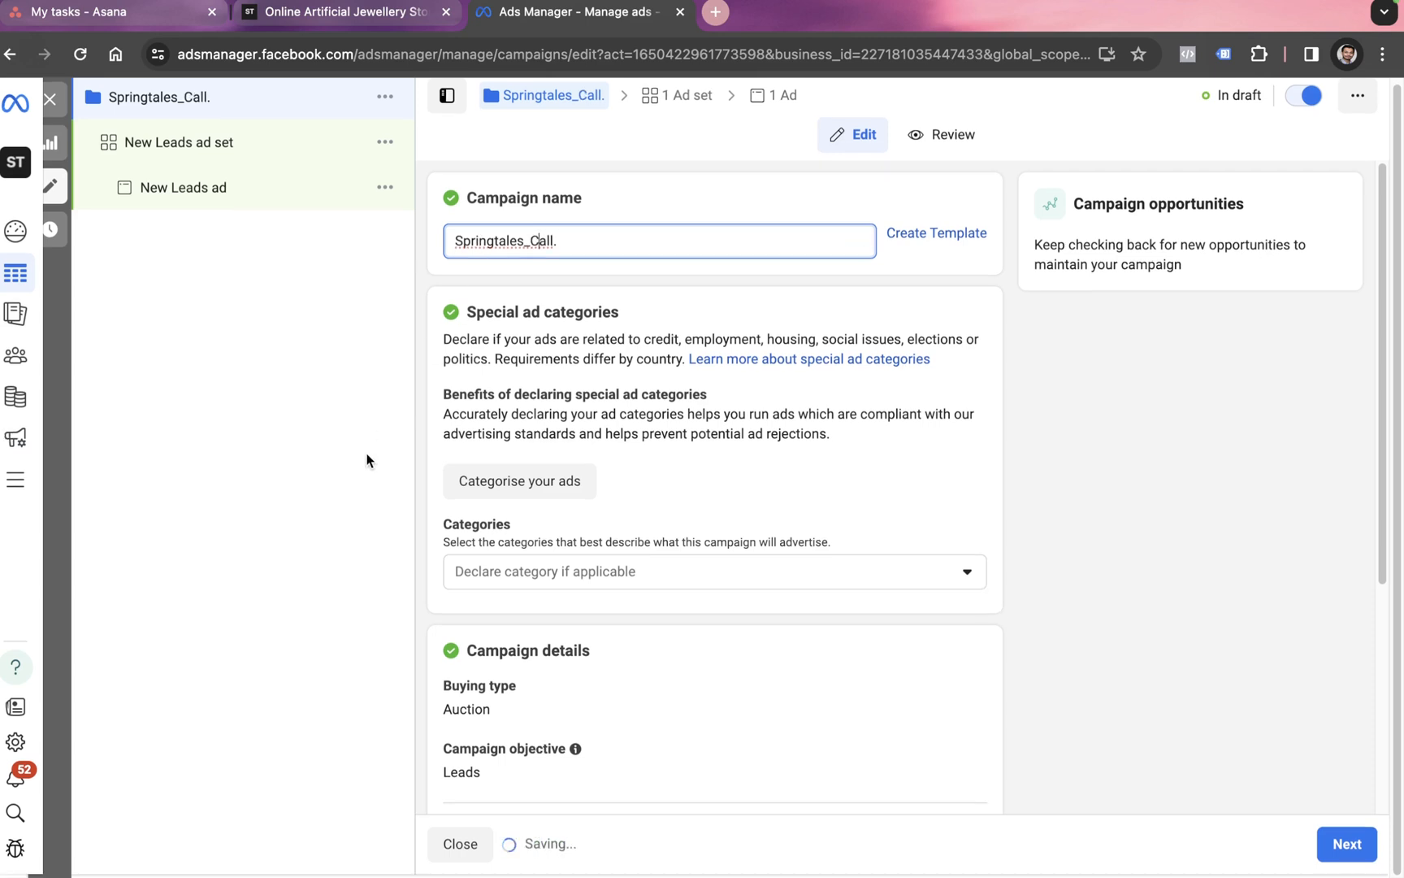
{"action": "scroll", "coordinate": [654, 743], "scroll_direction": "down", "scroll_amount": 3}
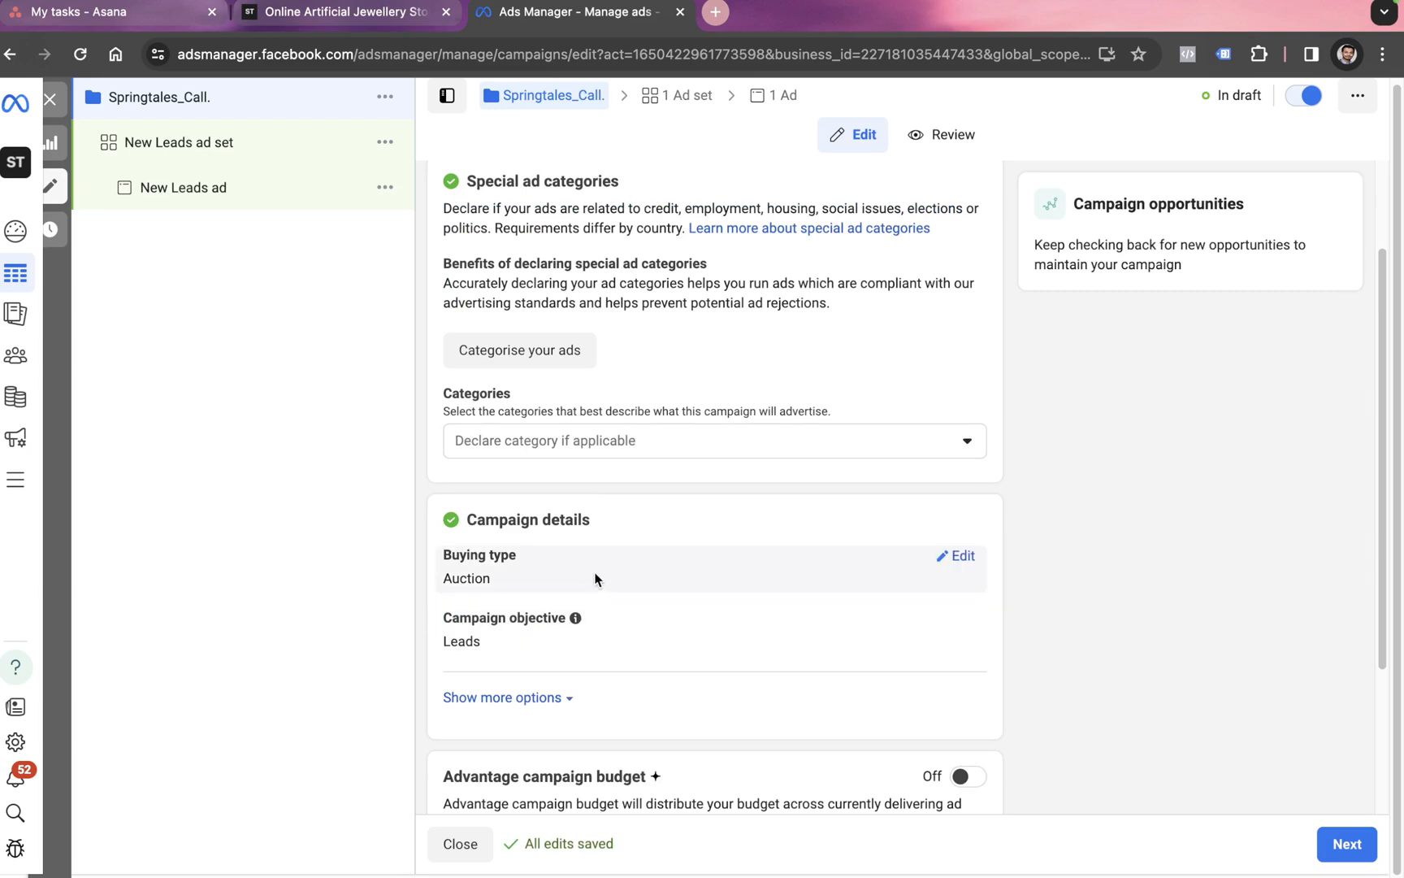
{"action": "scroll", "coordinate": [596, 578], "scroll_direction": "down", "scroll_amount": 5}
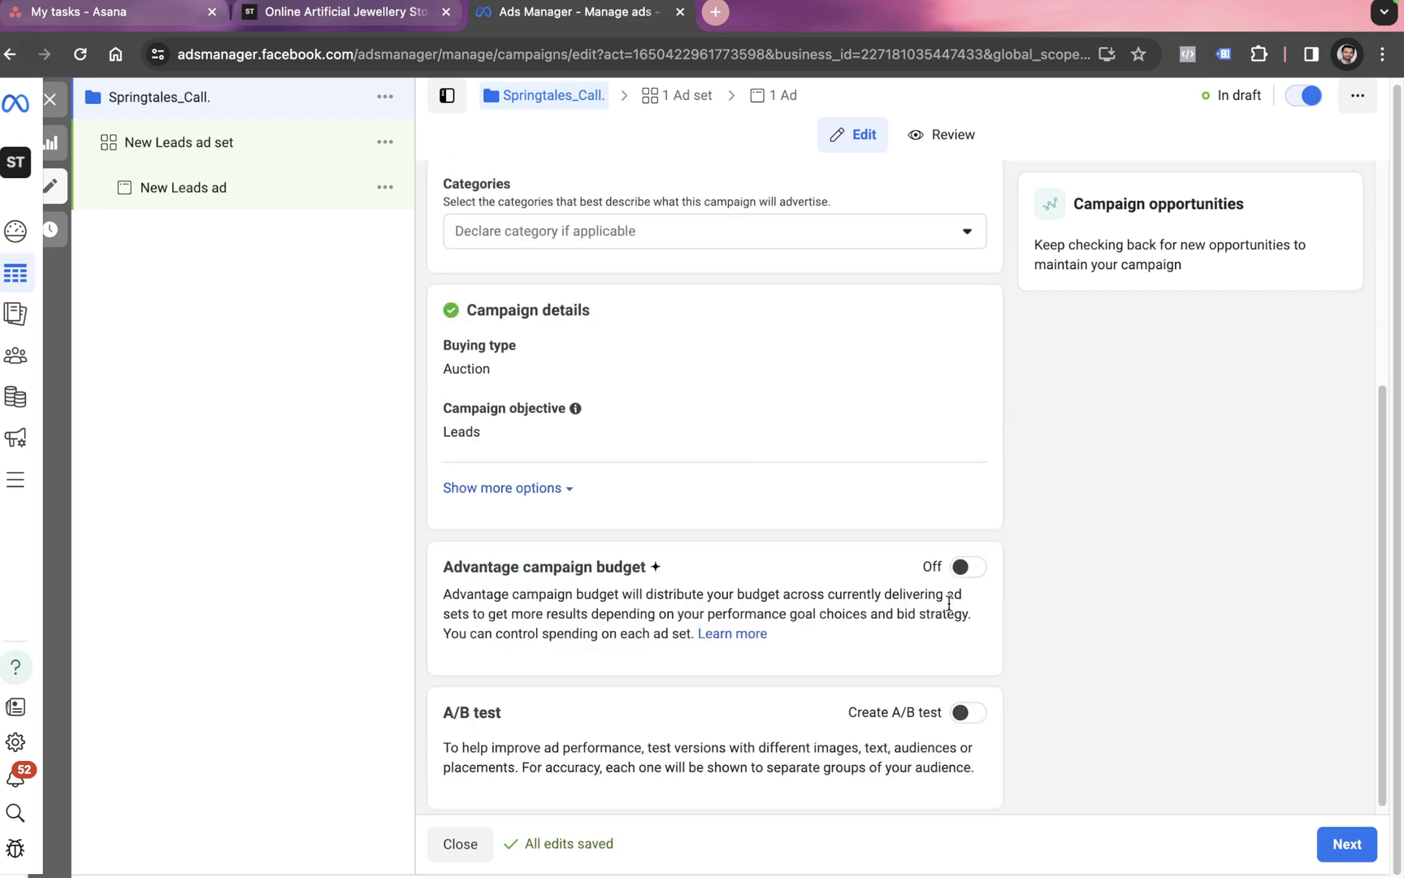
{"action": "left_click", "coordinate": [1347, 843]}
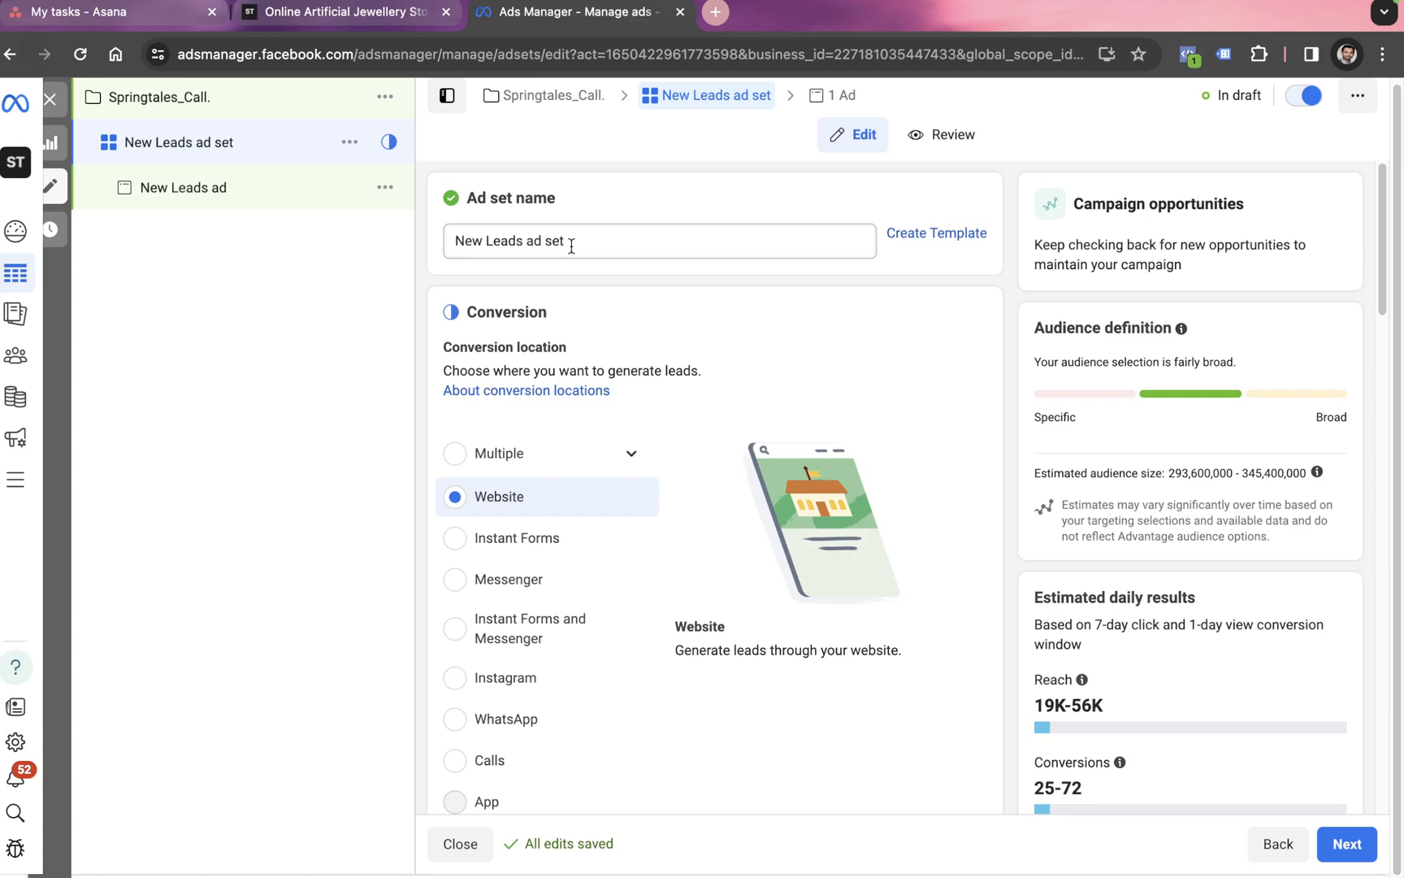
Step: Set the ad set's conversion location to Calls
{"action": "scroll", "coordinate": [571, 246], "scroll_direction": "down", "scroll_amount": 2}
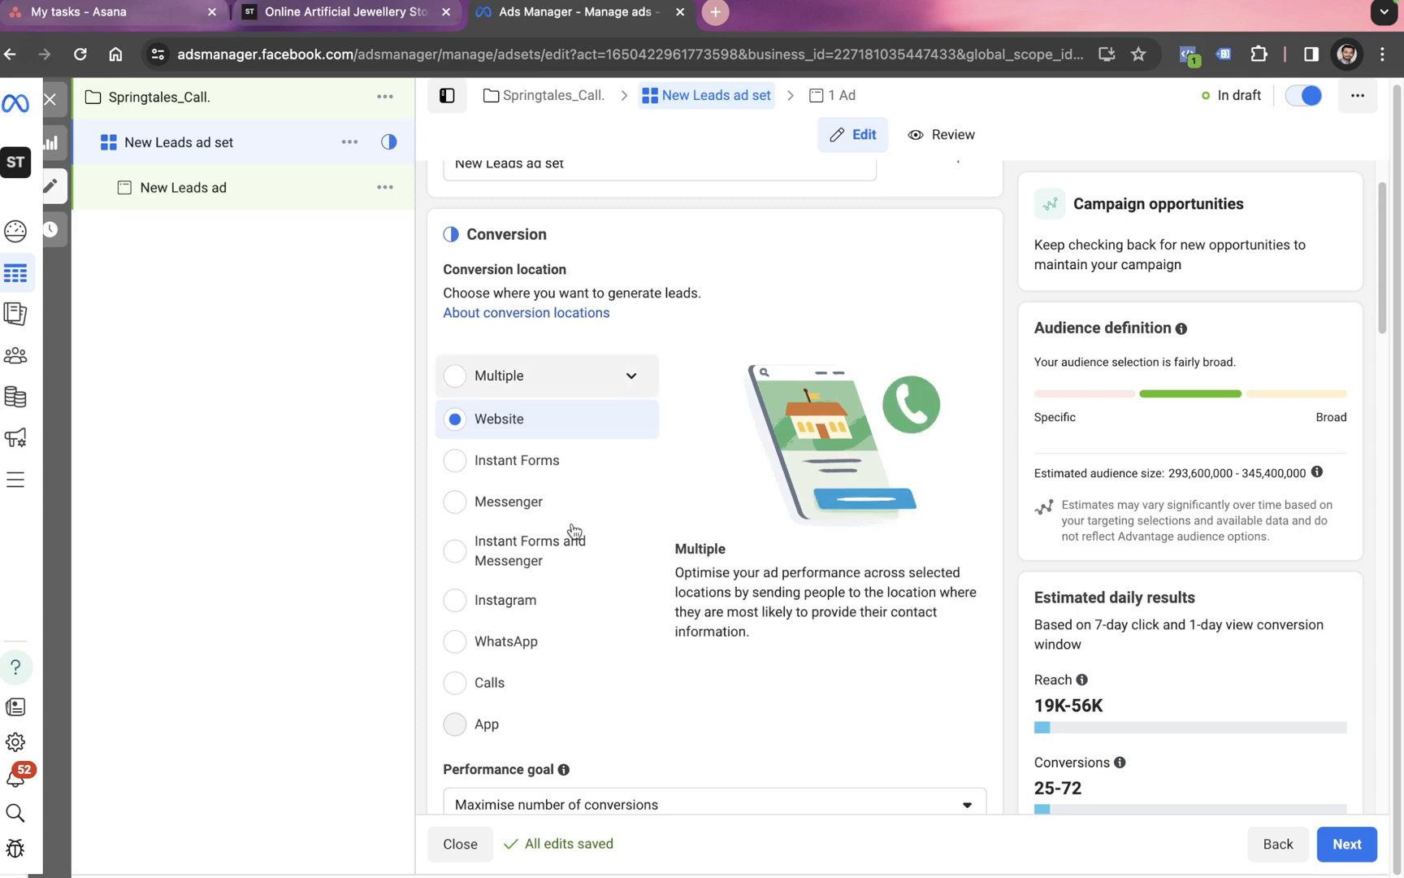
{"action": "left_click", "coordinate": [455, 683]}
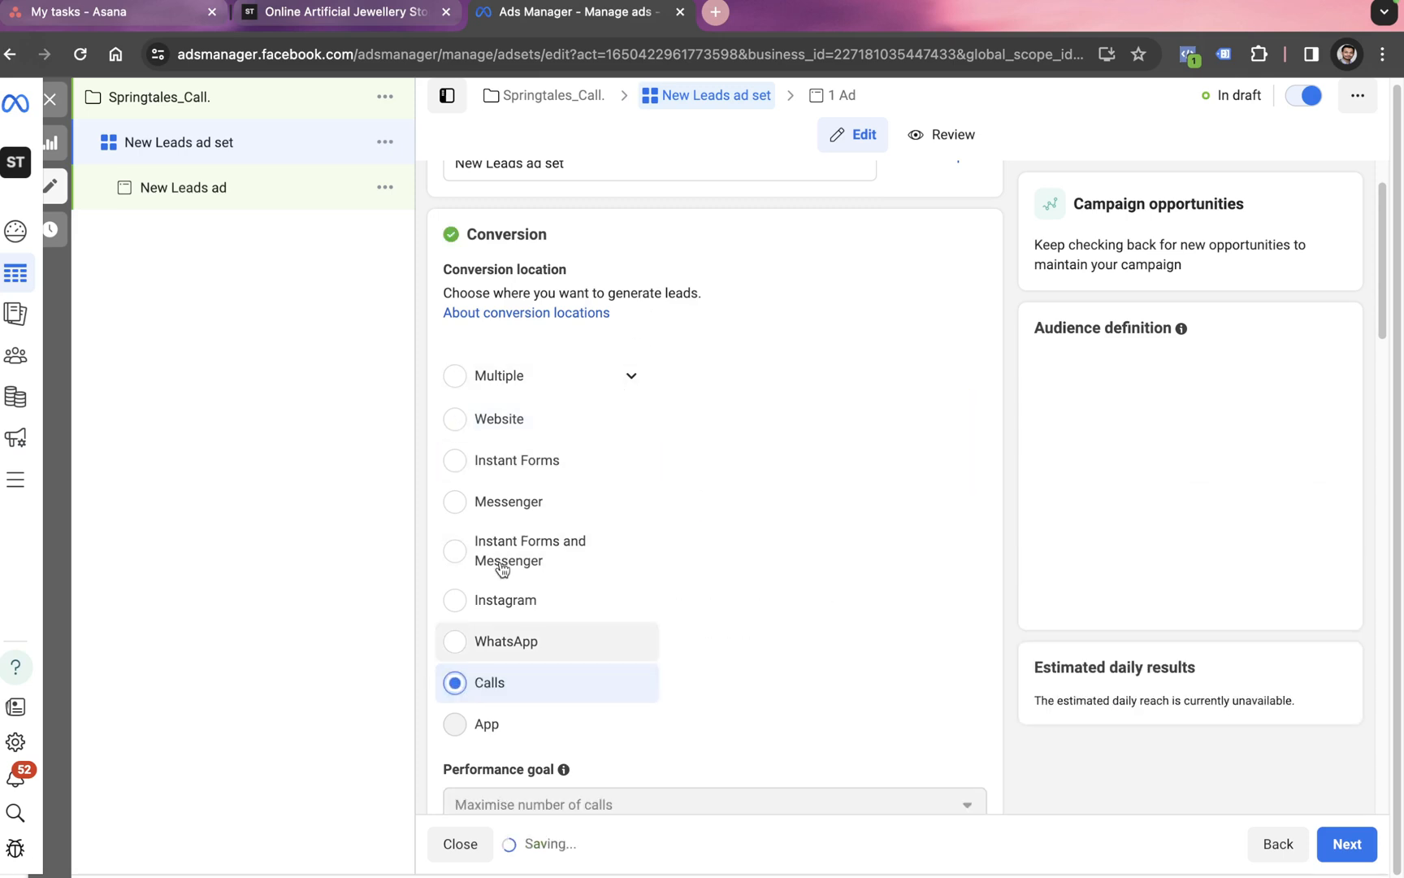
{"action": "scroll", "coordinate": [580, 670], "scroll_direction": "down", "scroll_amount": 2}
{"action": "scroll", "coordinate": [582, 670], "scroll_direction": "down", "scroll_amount": 2}
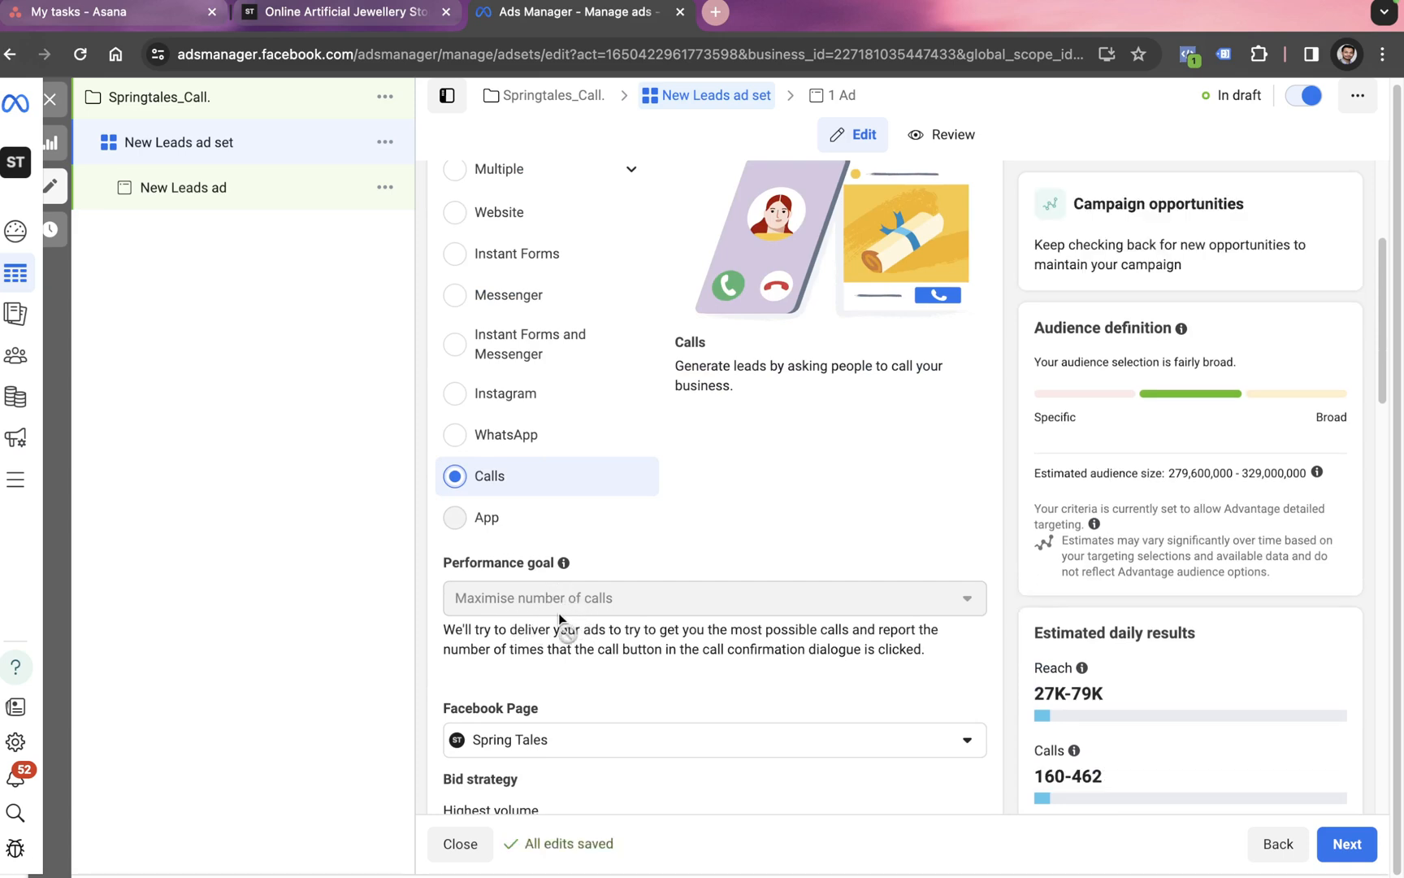
{"action": "scroll", "coordinate": [538, 614], "scroll_direction": "down", "scroll_amount": 4}
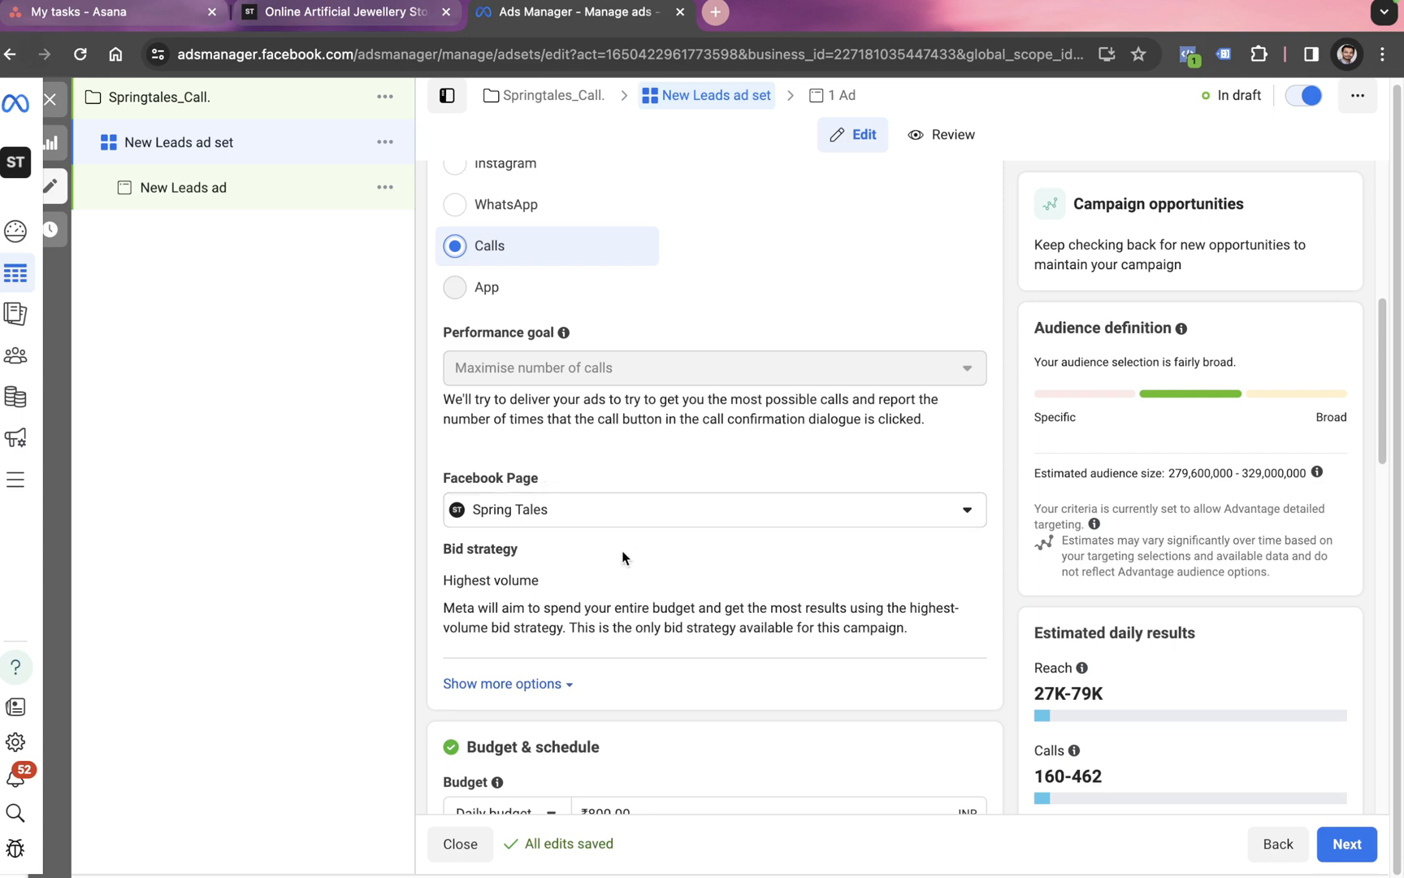
{"action": "scroll", "coordinate": [611, 539], "scroll_direction": "down", "scroll_amount": 4}
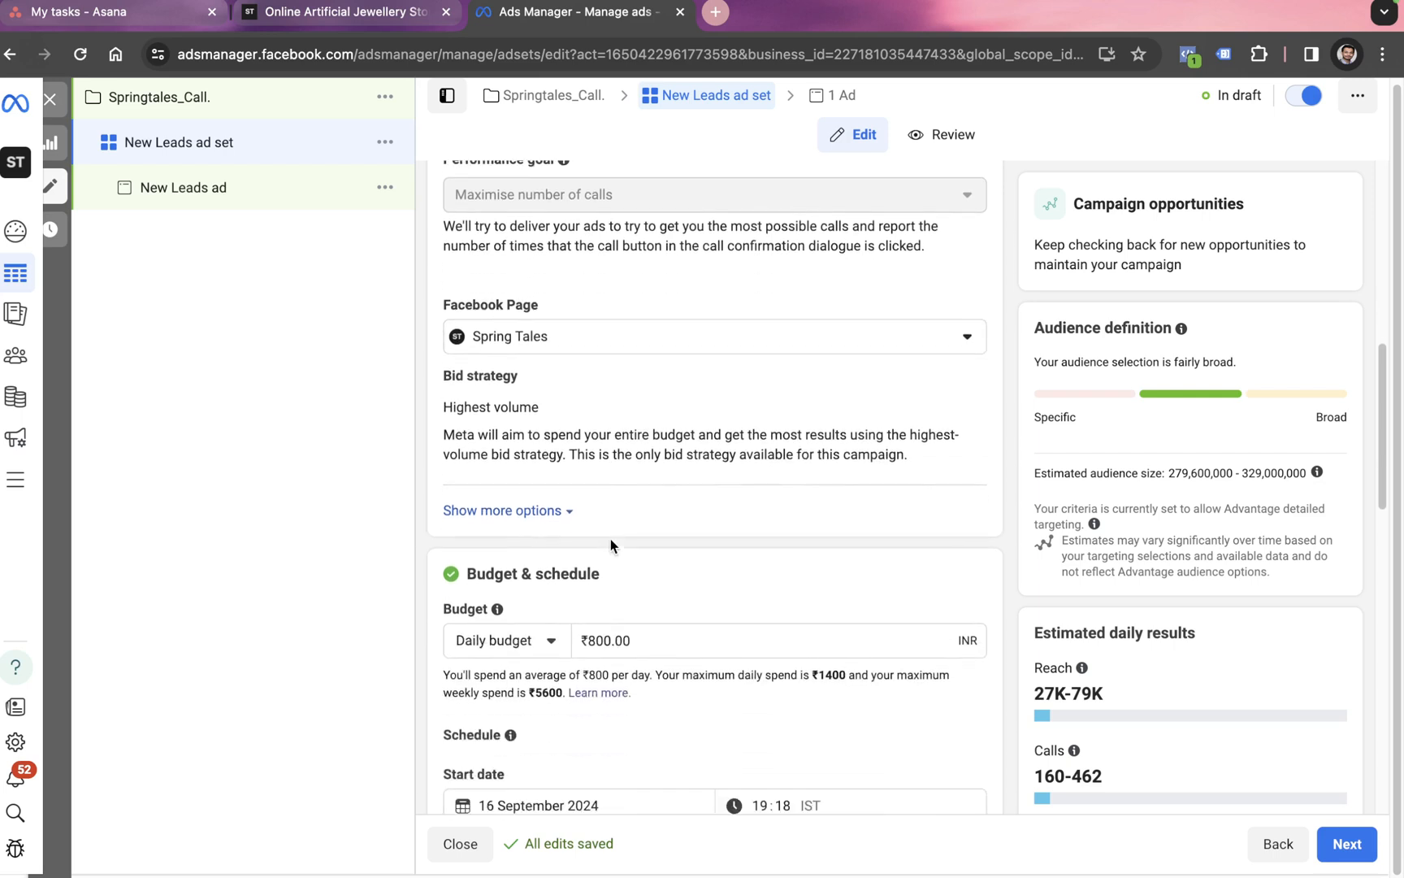
Step: Set the ad set's daily budget to ₹100.00
{"action": "double_click", "coordinate": [616, 533]}
{"action": "type", "text": "1"}
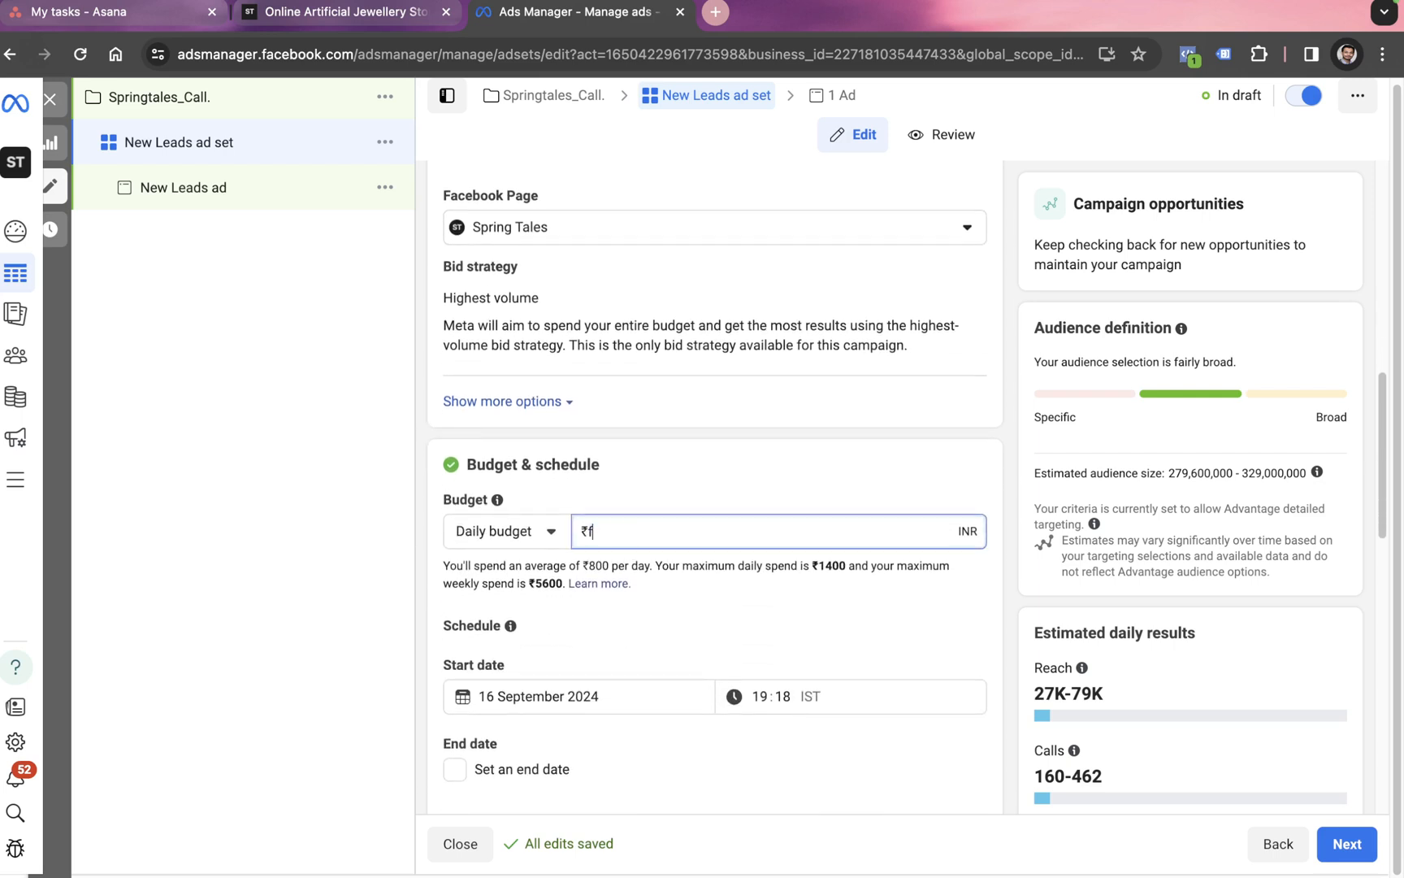
{"action": "key", "text": "BackSpace"}
{"action": "type", "text": "100"}
{"action": "left_click", "coordinate": [389, 640]}
Step: Add a schedule end date of 22 September 2024
{"action": "scroll", "coordinate": [582, 669], "scroll_direction": "down", "scroll_amount": 1}
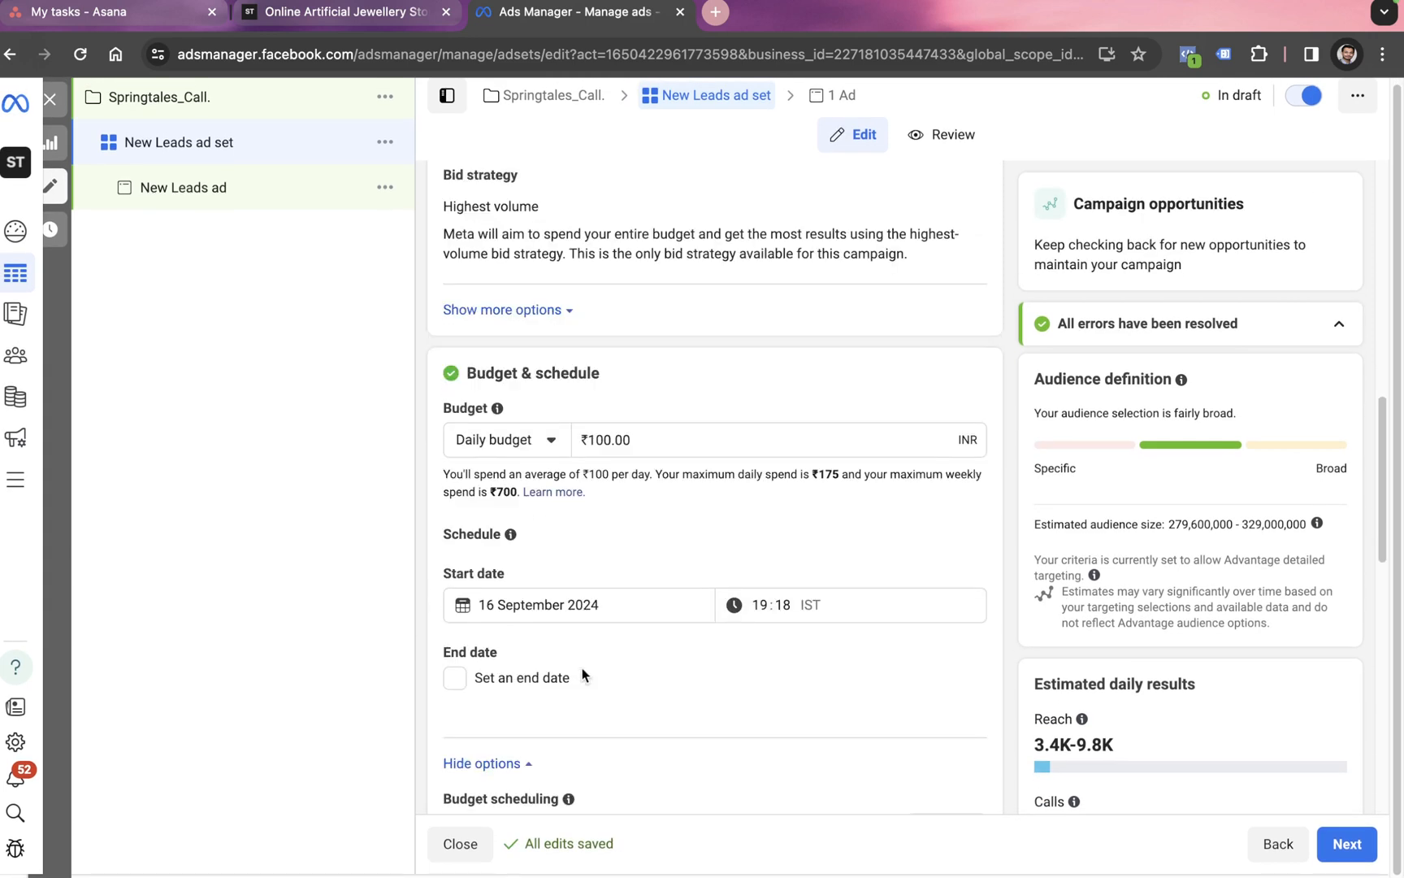
{"action": "left_click", "coordinate": [457, 678]}
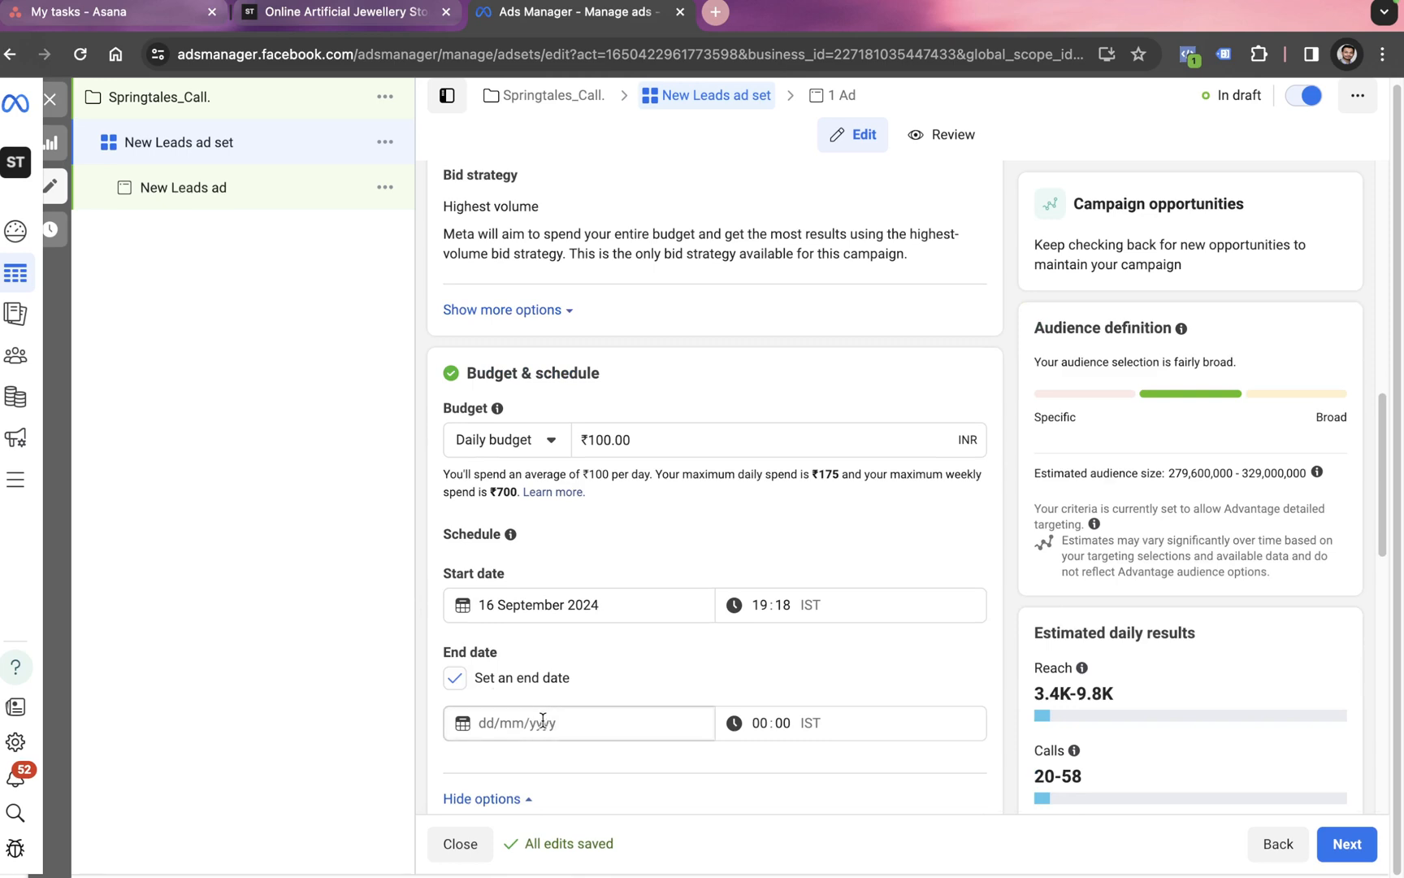
{"action": "left_click", "coordinate": [548, 719]}
{"action": "left_click", "coordinate": [474, 645]}
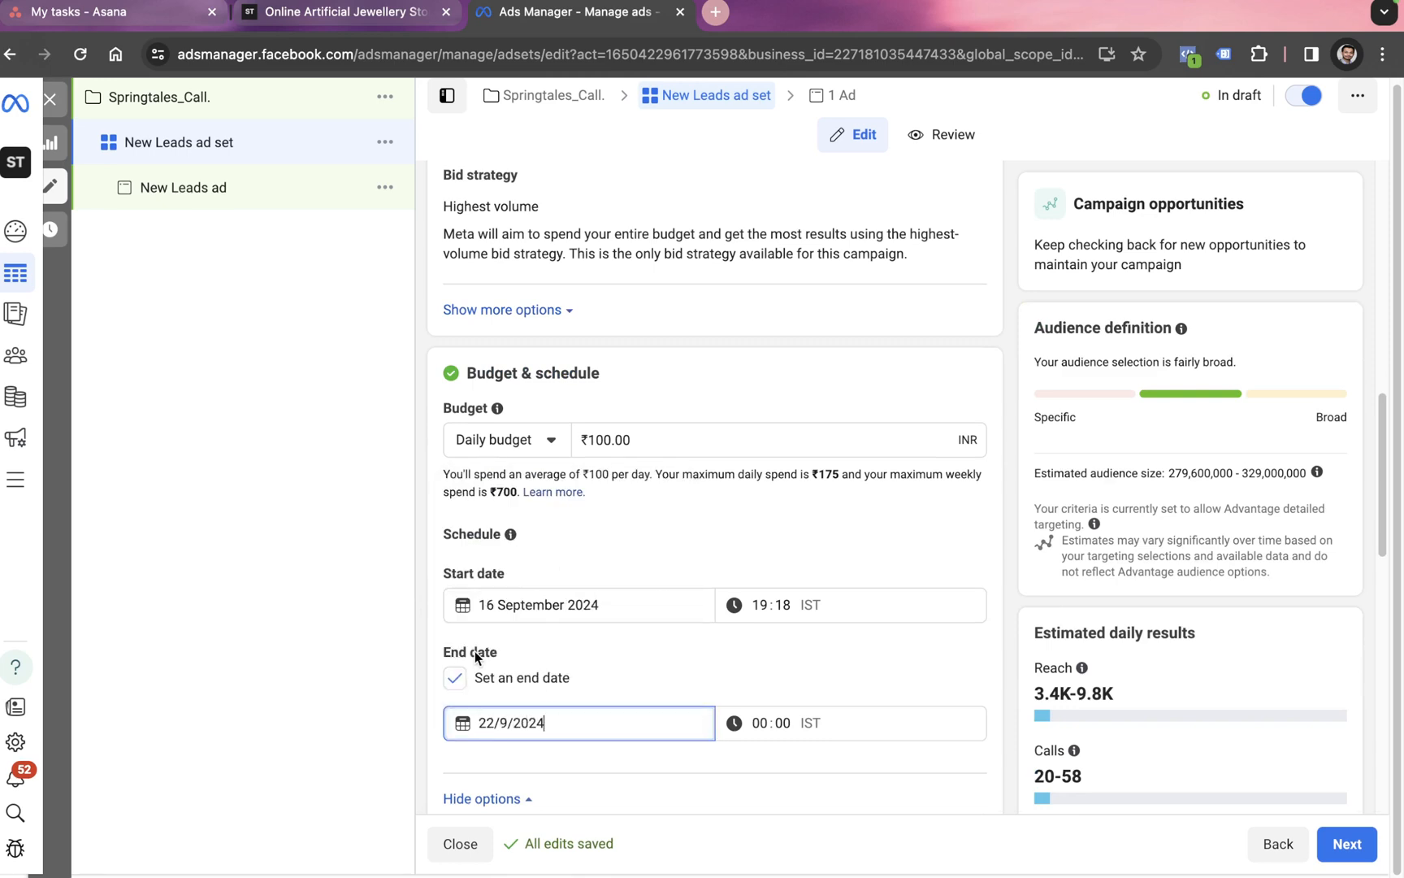
{"action": "left_click", "coordinate": [614, 674]}
{"action": "scroll", "coordinate": [654, 654], "scroll_direction": "down", "scroll_amount": 5}
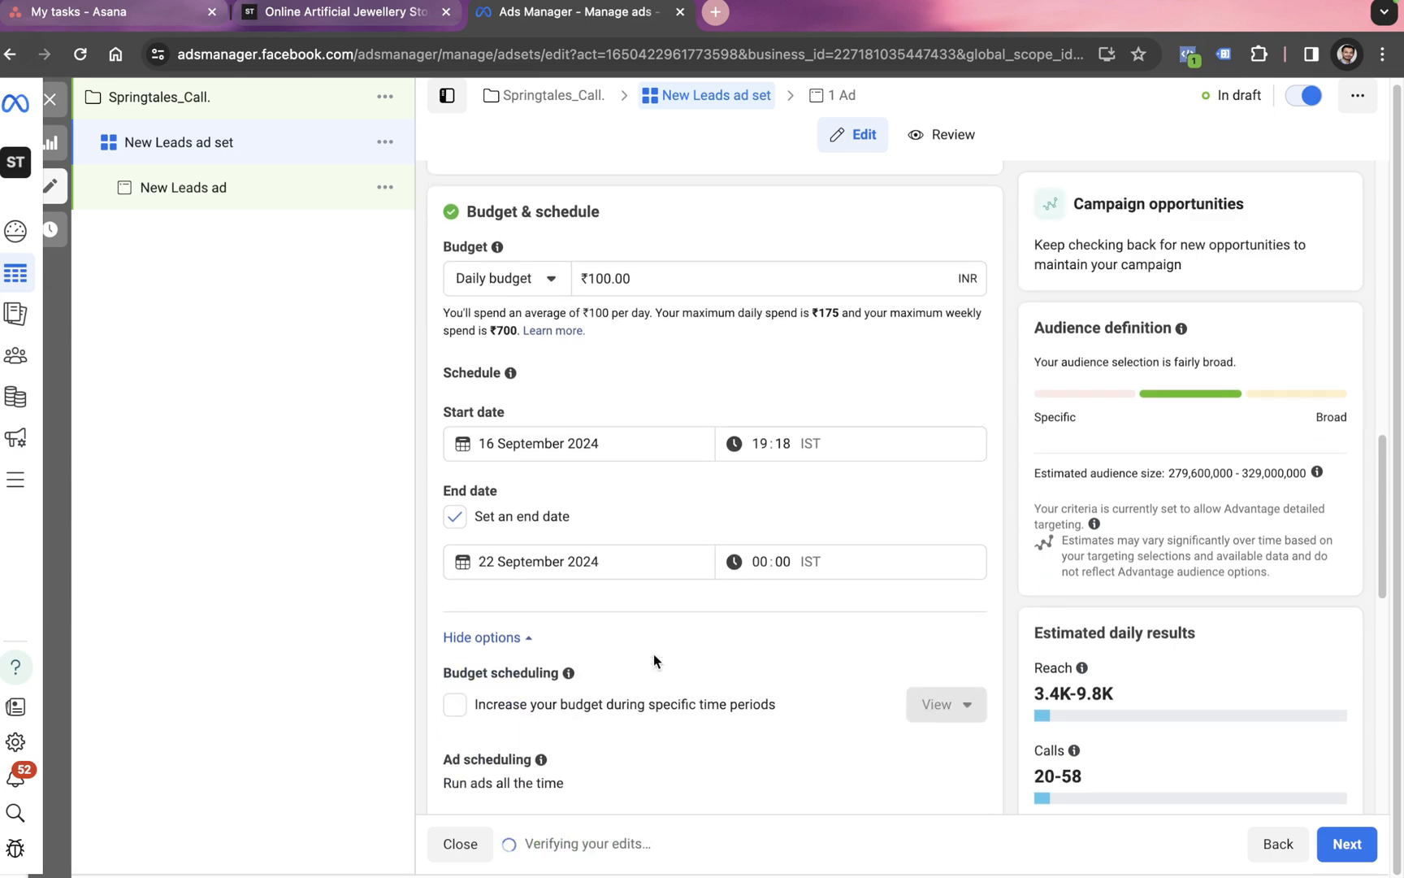
{"action": "scroll", "coordinate": [655, 661], "scroll_direction": "down", "scroll_amount": 5}
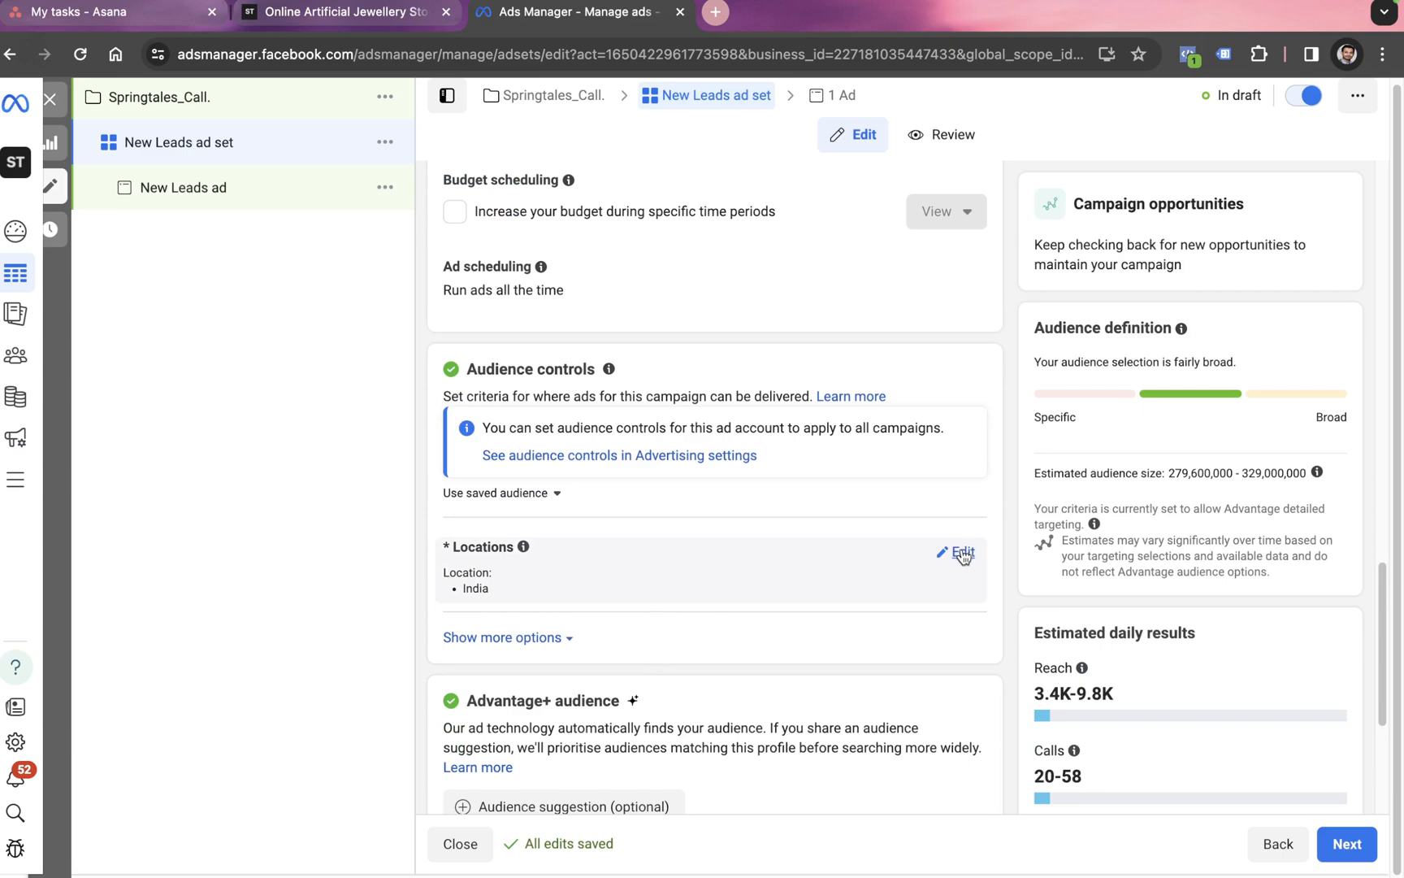
{"action": "scroll", "coordinate": [963, 555], "scroll_direction": "down", "scroll_amount": 3}
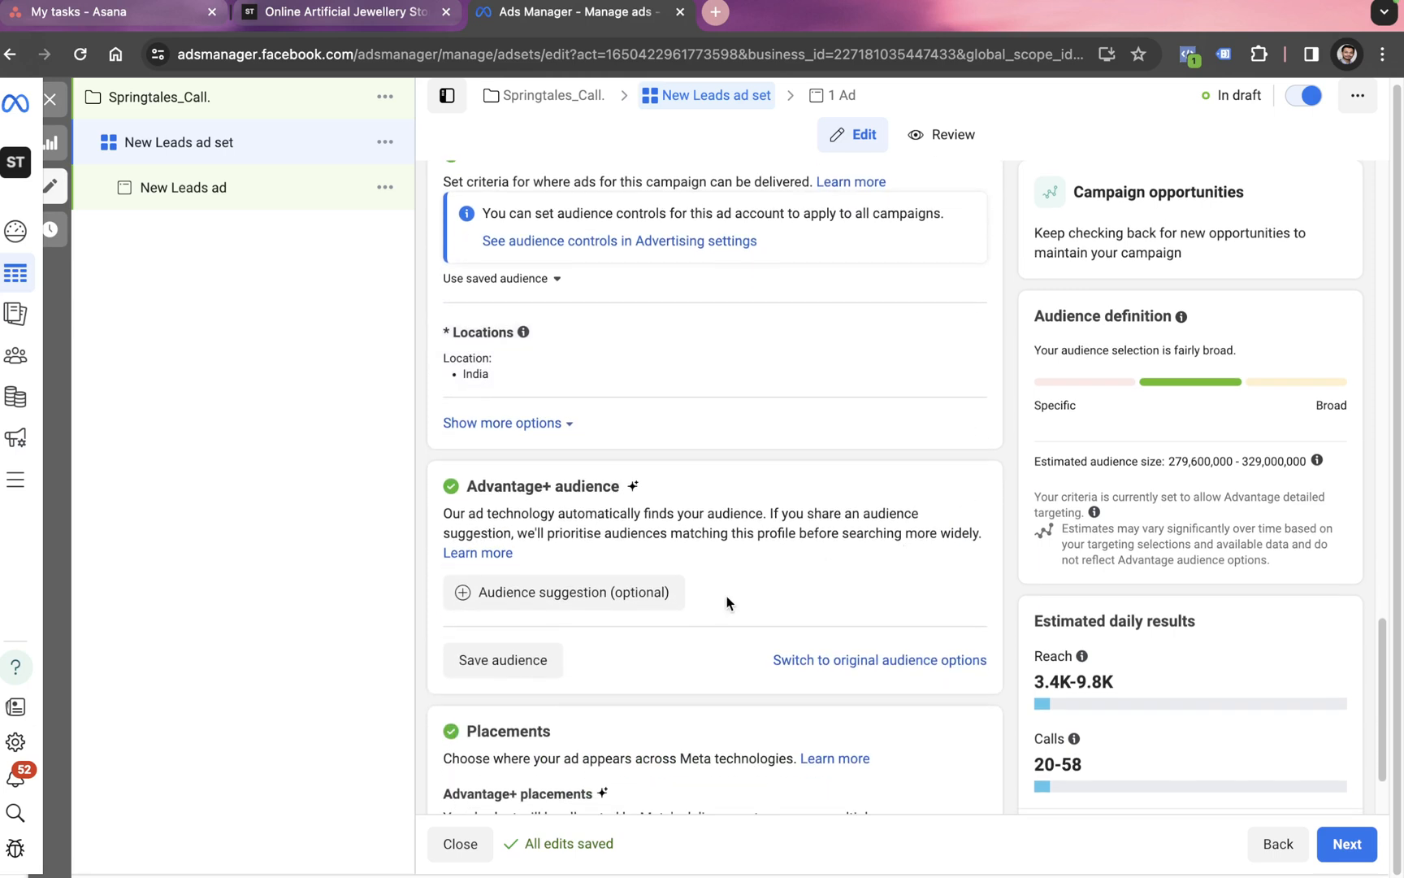
{"action": "left_click", "coordinate": [661, 599]}
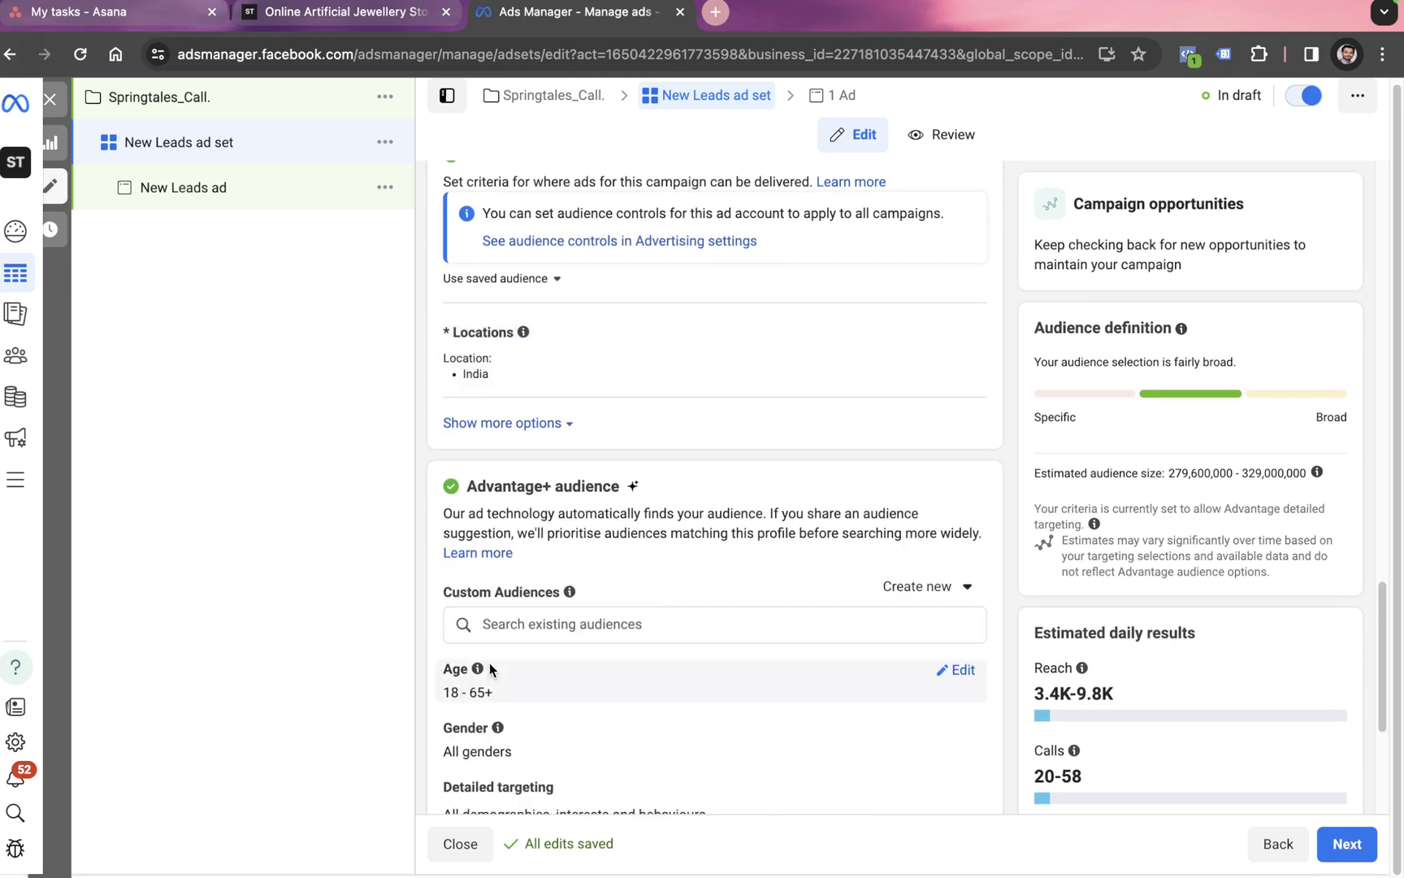
{"action": "scroll", "coordinate": [495, 676], "scroll_direction": "down", "scroll_amount": 1}
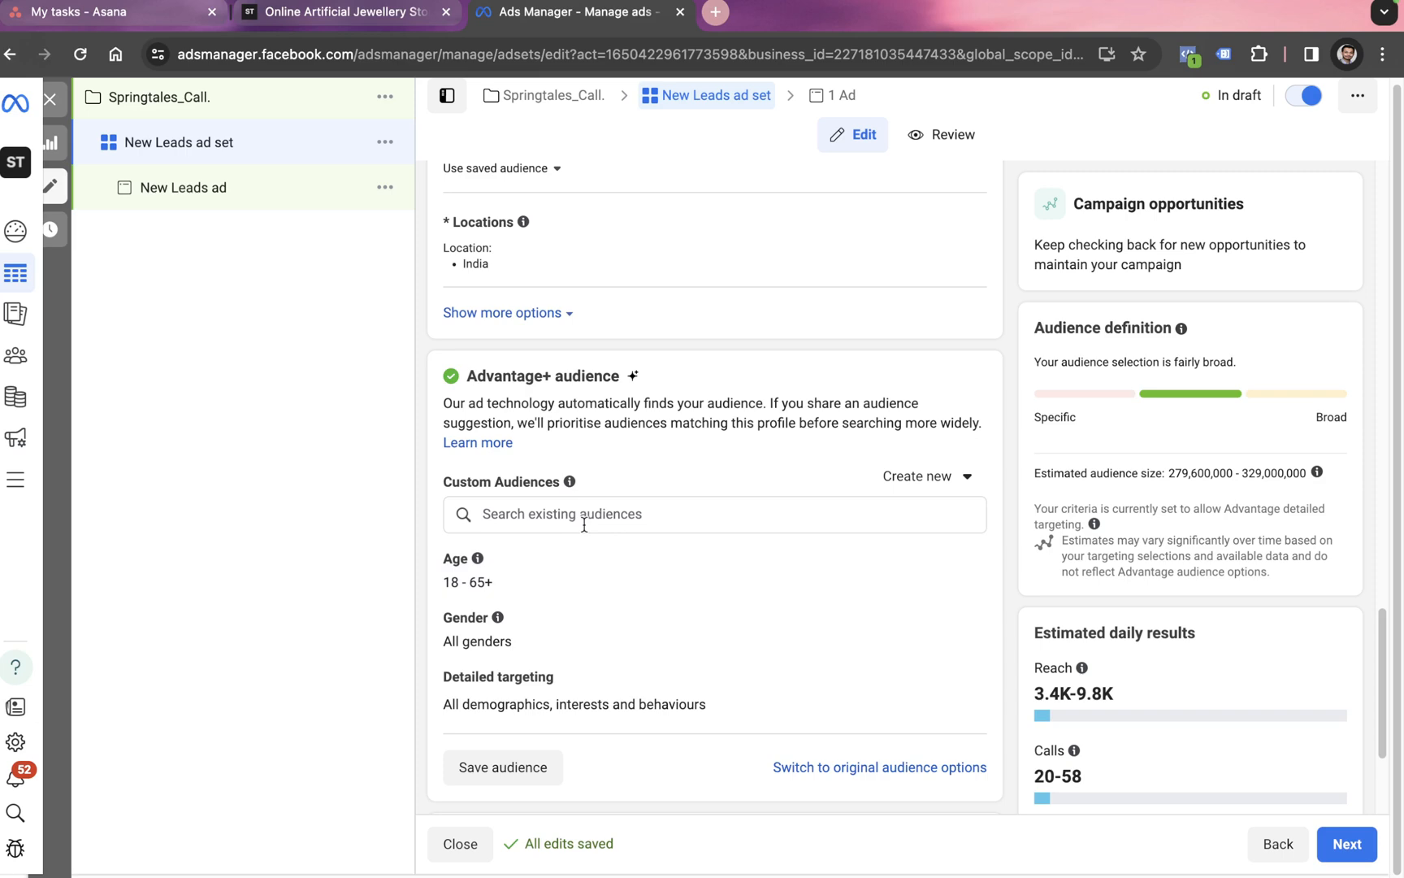
{"action": "scroll", "coordinate": [583, 525], "scroll_direction": "up", "scroll_amount": 3}
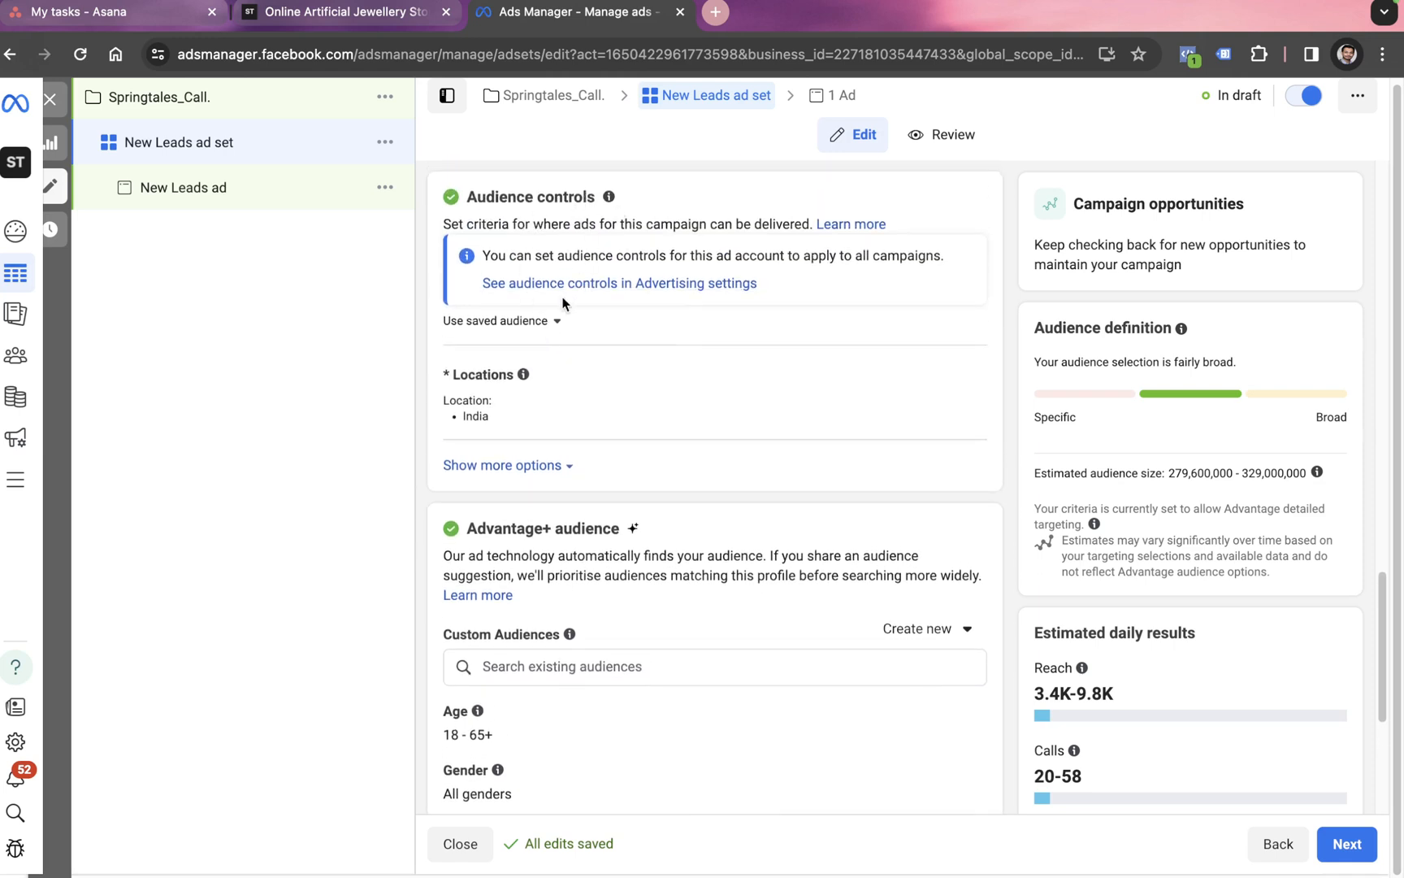
Step: Use the saved audience 'Audience Types 1 - Jewelry Interest' (women 25–34, earring interest)
{"action": "left_click", "coordinate": [490, 328]}
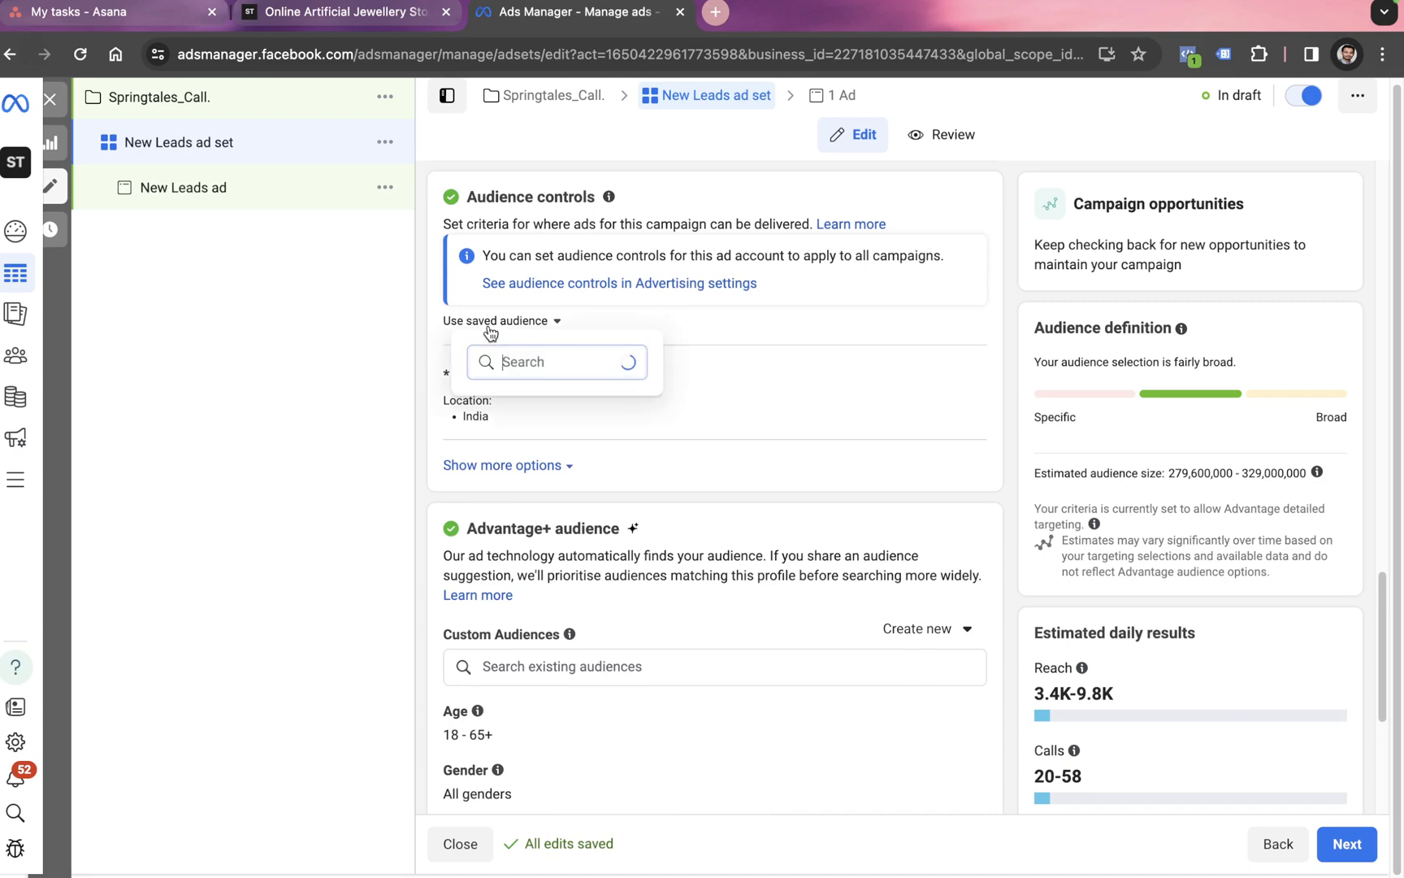
{"action": "left_click", "coordinate": [521, 415]}
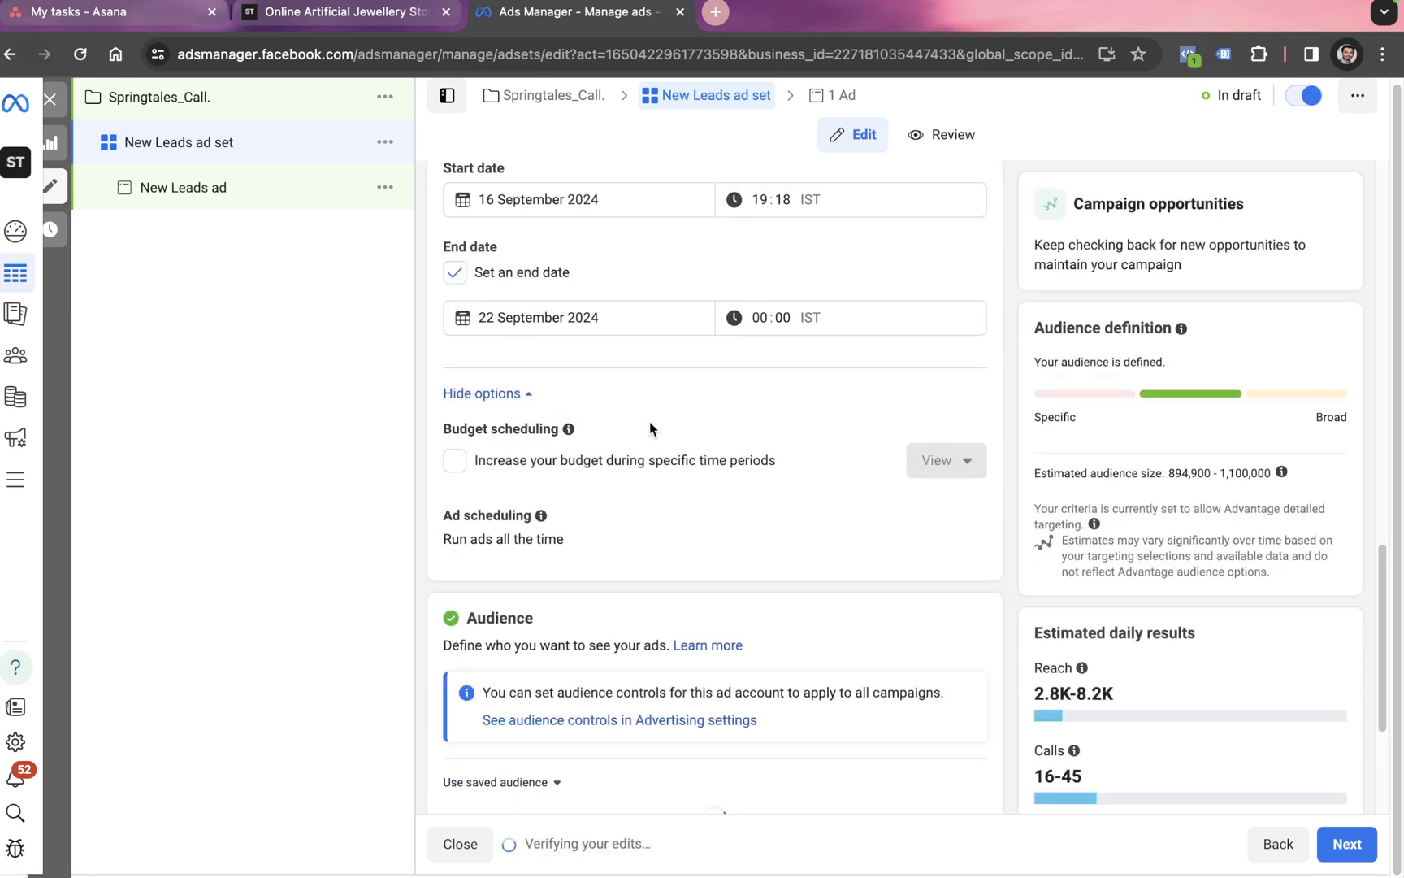
{"action": "scroll", "coordinate": [650, 422], "scroll_direction": "down", "scroll_amount": 2}
{"action": "scroll", "coordinate": [650, 426], "scroll_direction": "down", "scroll_amount": 5}
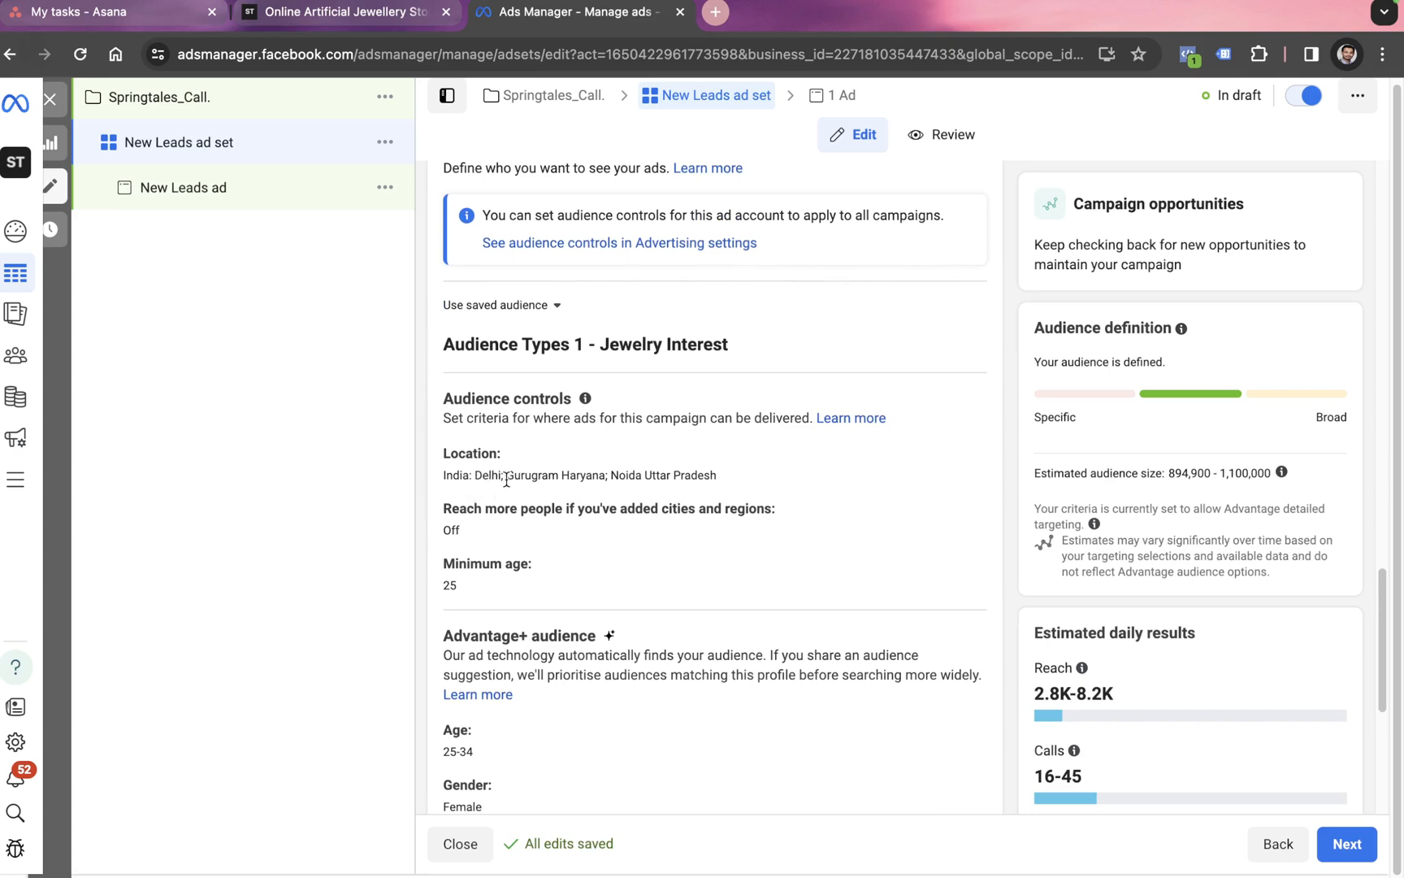
{"action": "scroll", "coordinate": [662, 503], "scroll_direction": "down", "scroll_amount": 3}
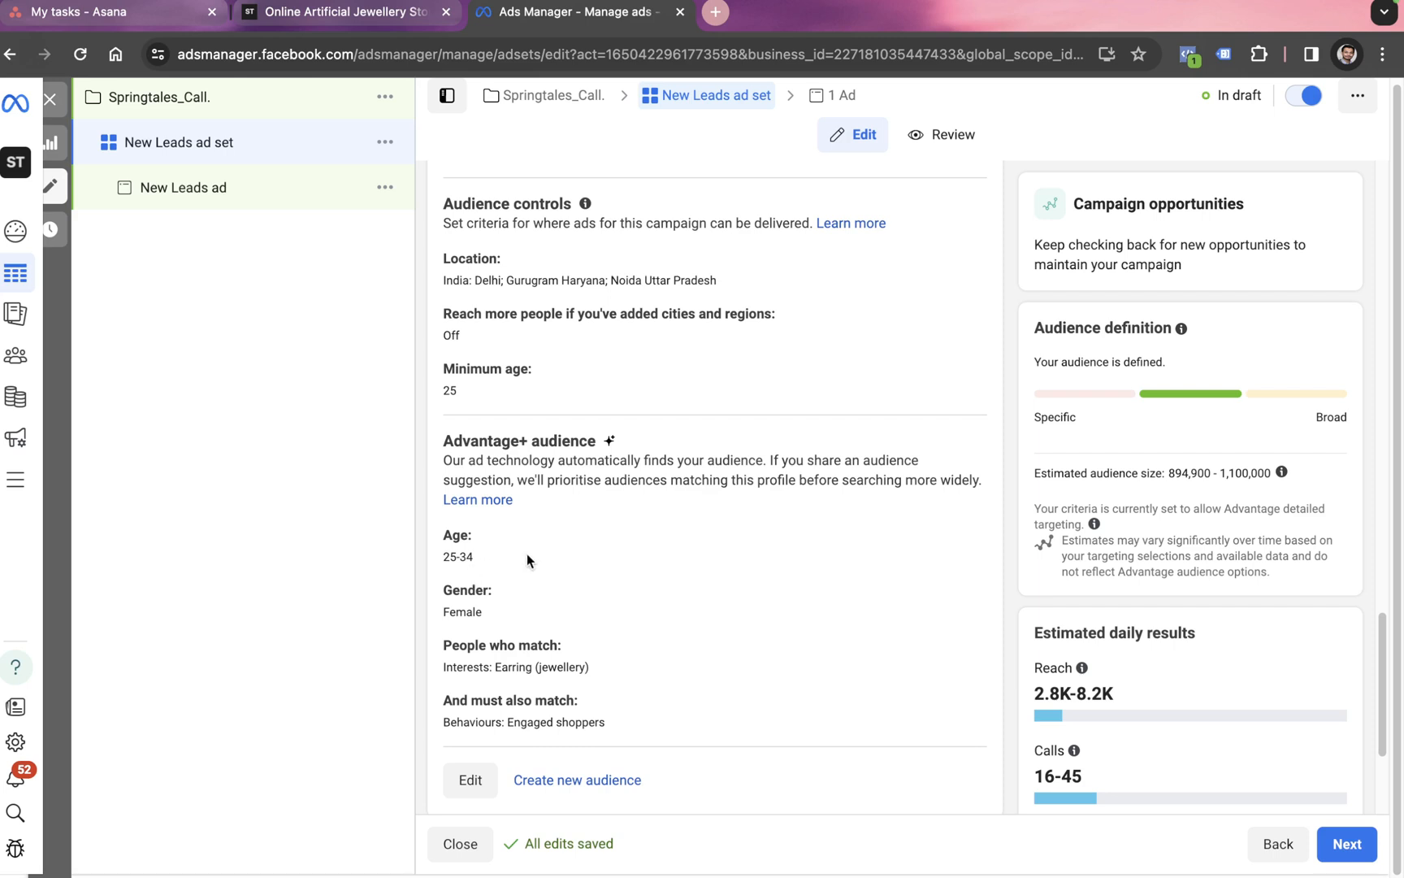
{"action": "scroll", "coordinate": [527, 552], "scroll_direction": "down", "scroll_amount": 1}
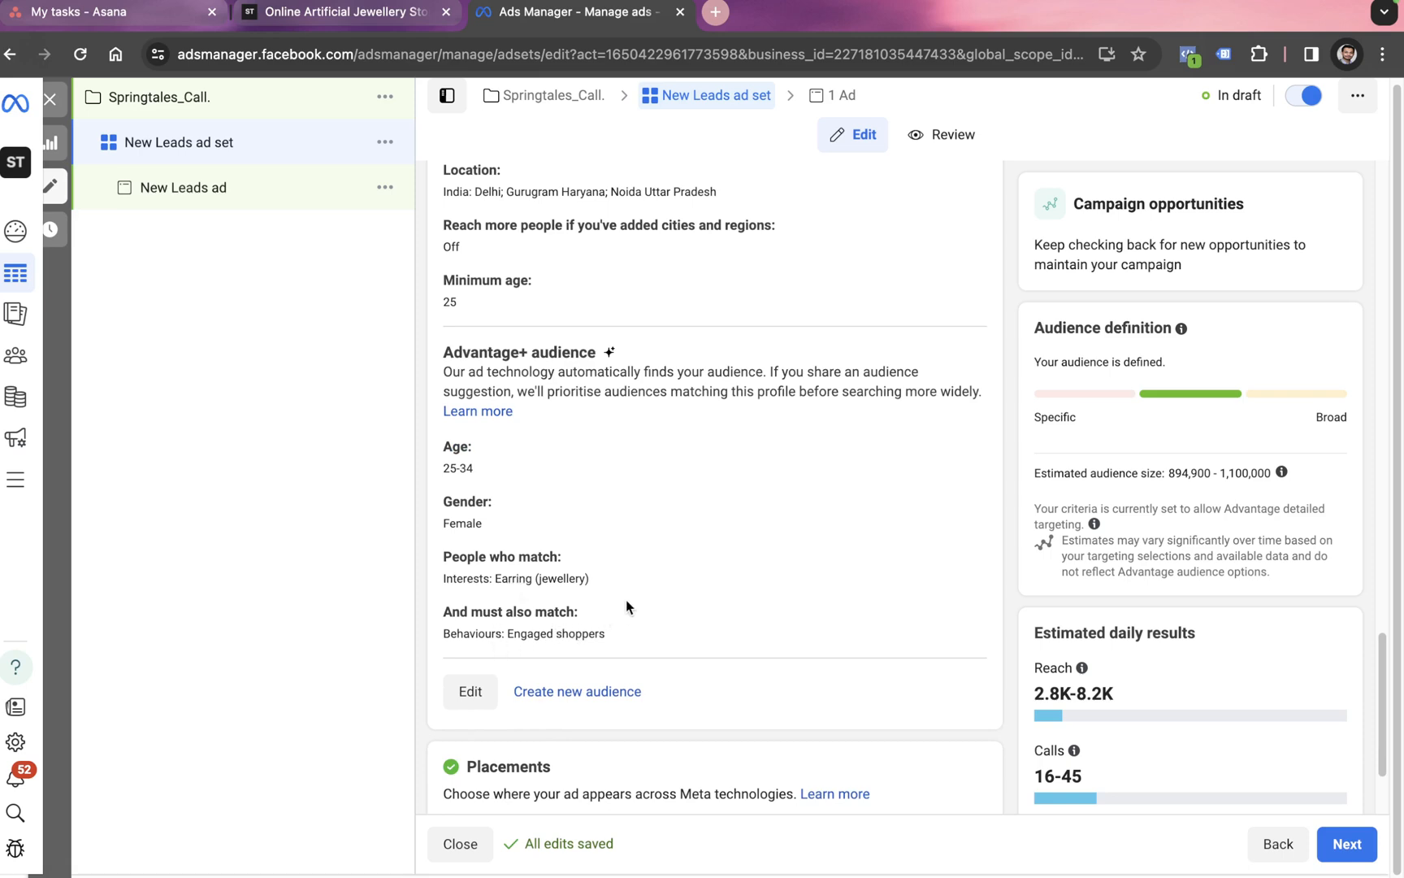
{"action": "scroll", "coordinate": [646, 520], "scroll_direction": "down", "scroll_amount": 2}
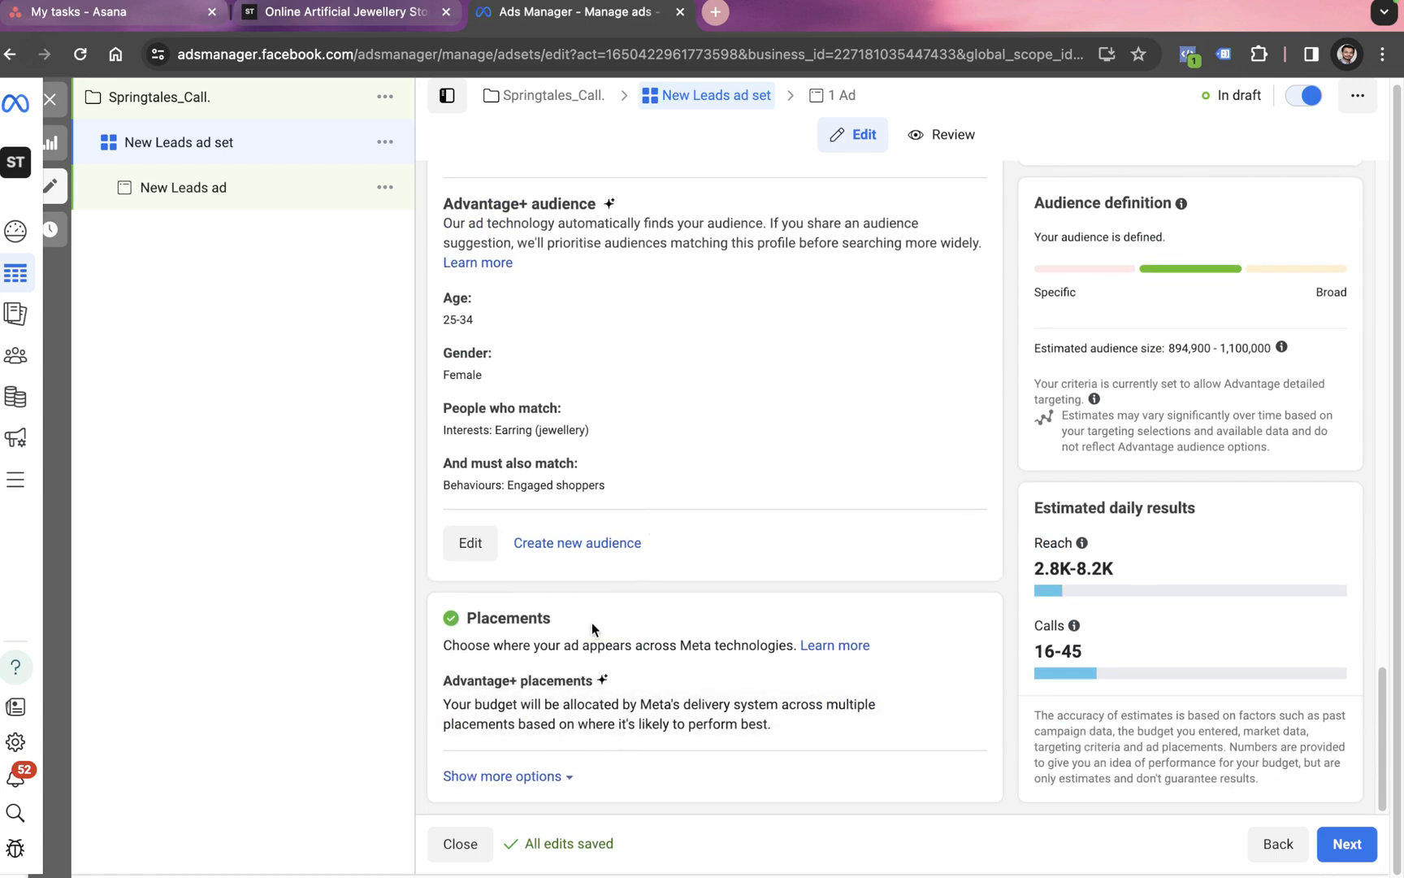
Step: Switch to Manual placements and untick Facebook so only Instagram remains
{"action": "left_click", "coordinate": [953, 682]}
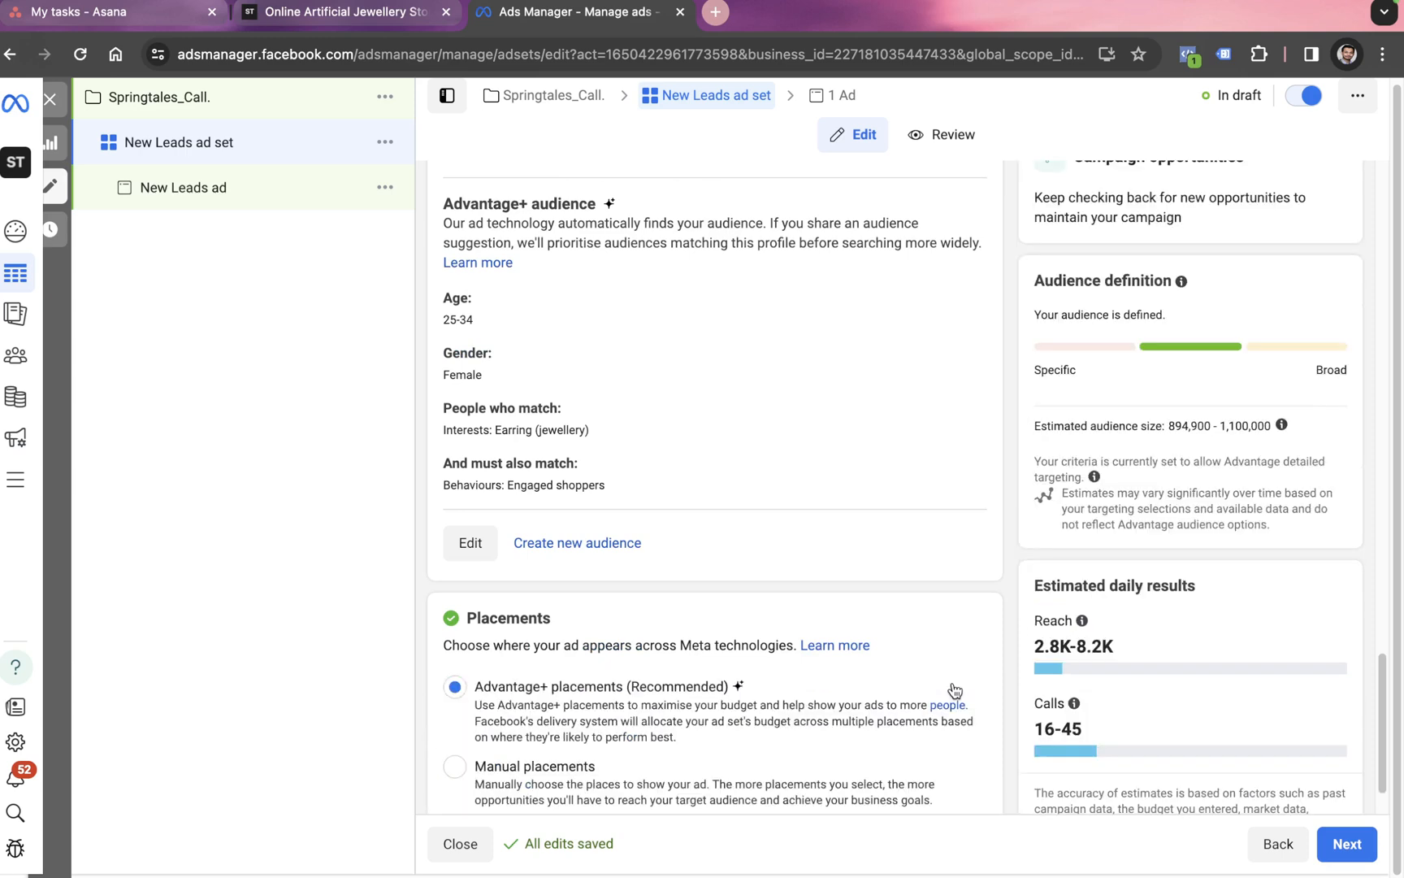
{"action": "scroll", "coordinate": [686, 654], "scroll_direction": "down", "scroll_amount": 1}
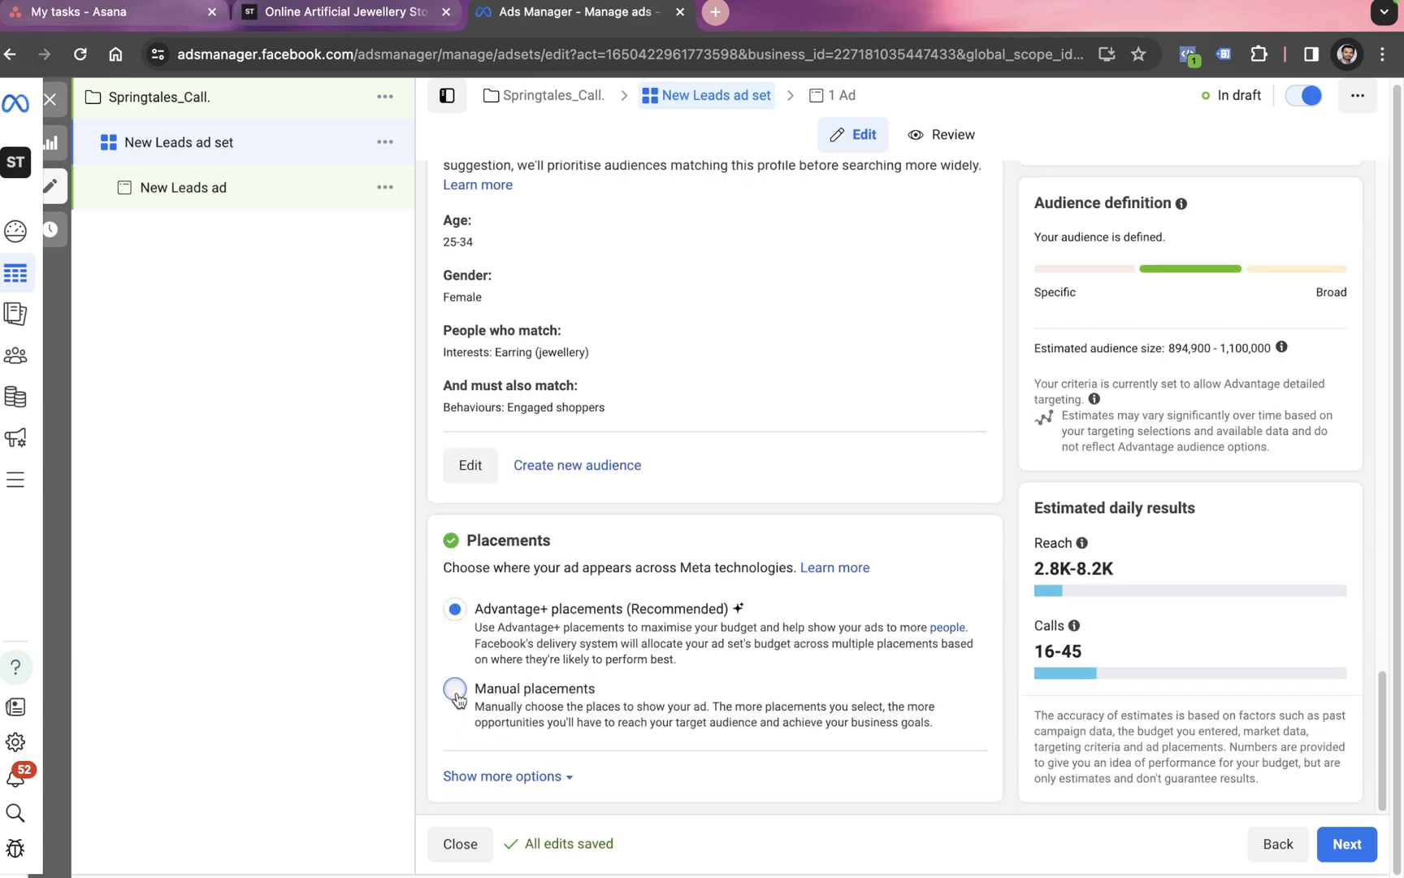
{"action": "left_click", "coordinate": [483, 683]}
{"action": "scroll", "coordinate": [524, 650], "scroll_direction": "down", "scroll_amount": 3}
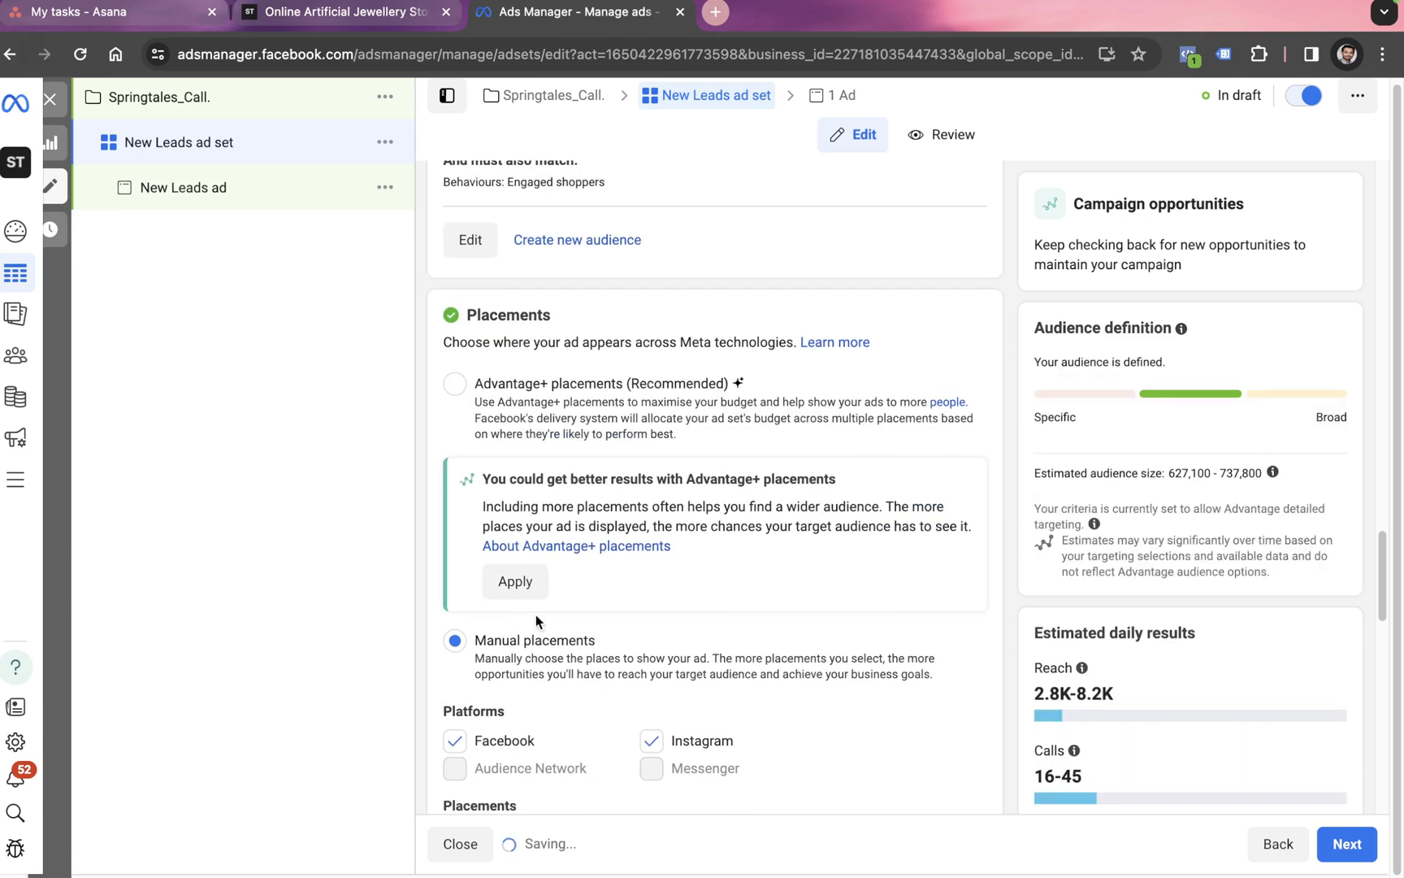
{"action": "scroll", "coordinate": [527, 660], "scroll_direction": "down", "scroll_amount": 1}
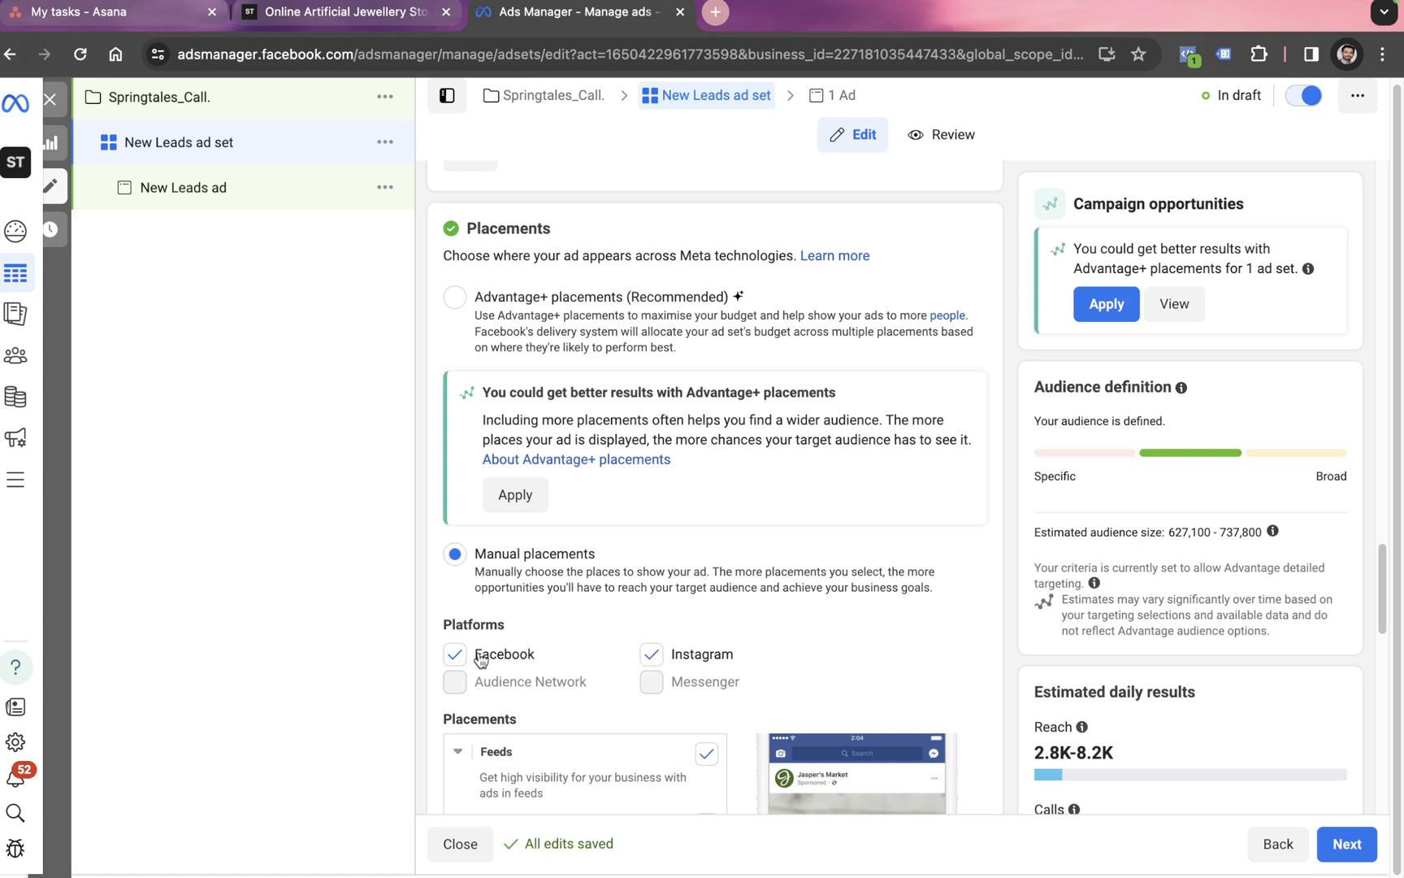
{"action": "left_click", "coordinate": [455, 654]}
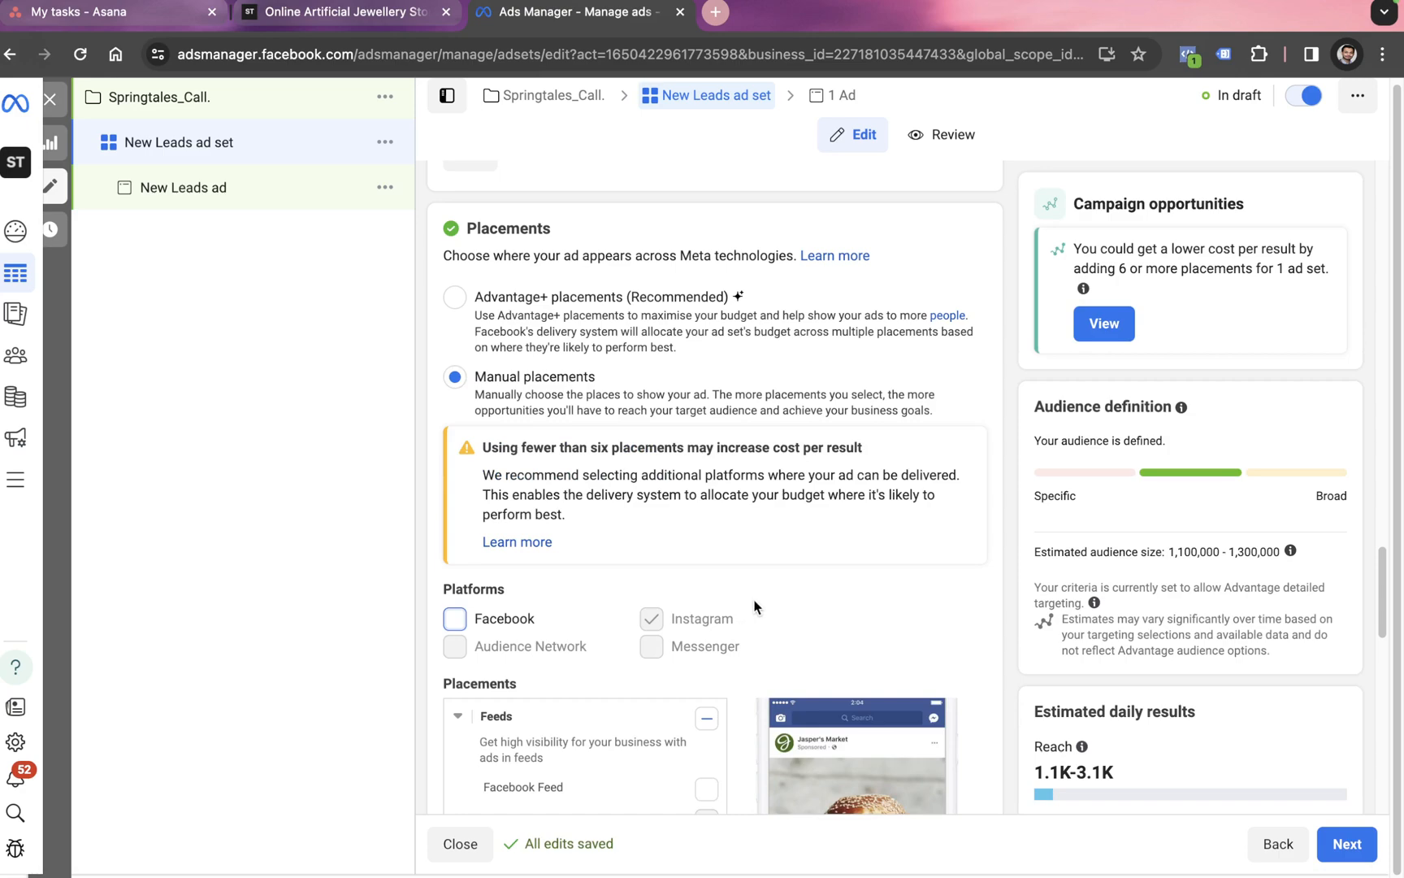
{"action": "scroll", "coordinate": [764, 605], "scroll_direction": "down", "scroll_amount": 10}
{"action": "scroll", "coordinate": [777, 612], "scroll_direction": "down", "scroll_amount": 2}
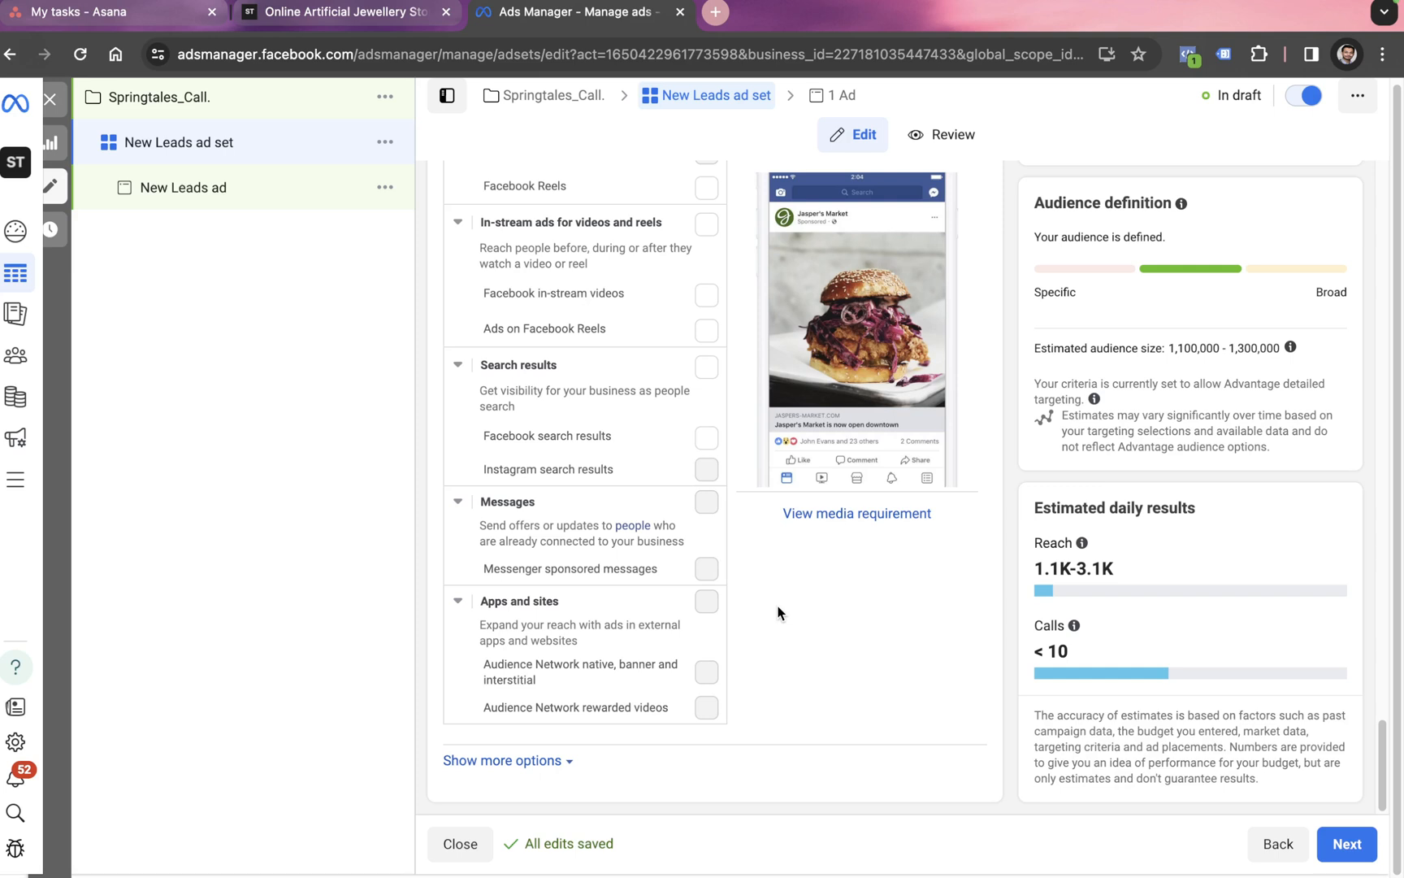
Step: Keep device targeting on All mobile devices after trying Android only, then proceed to the ad
{"action": "left_click", "coordinate": [566, 761]}
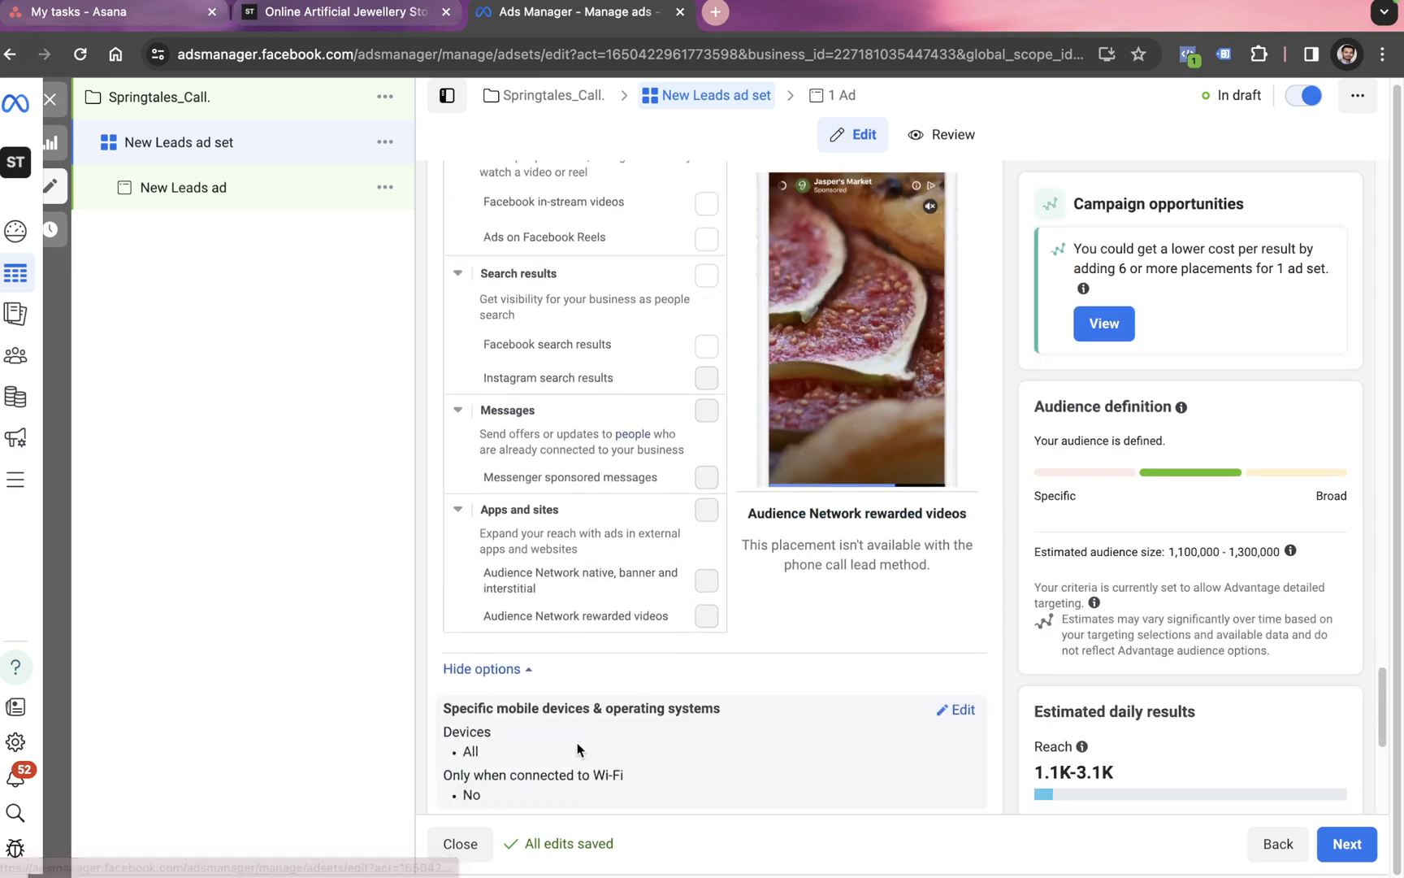
{"action": "scroll", "coordinate": [581, 687], "scroll_direction": "down", "scroll_amount": 3}
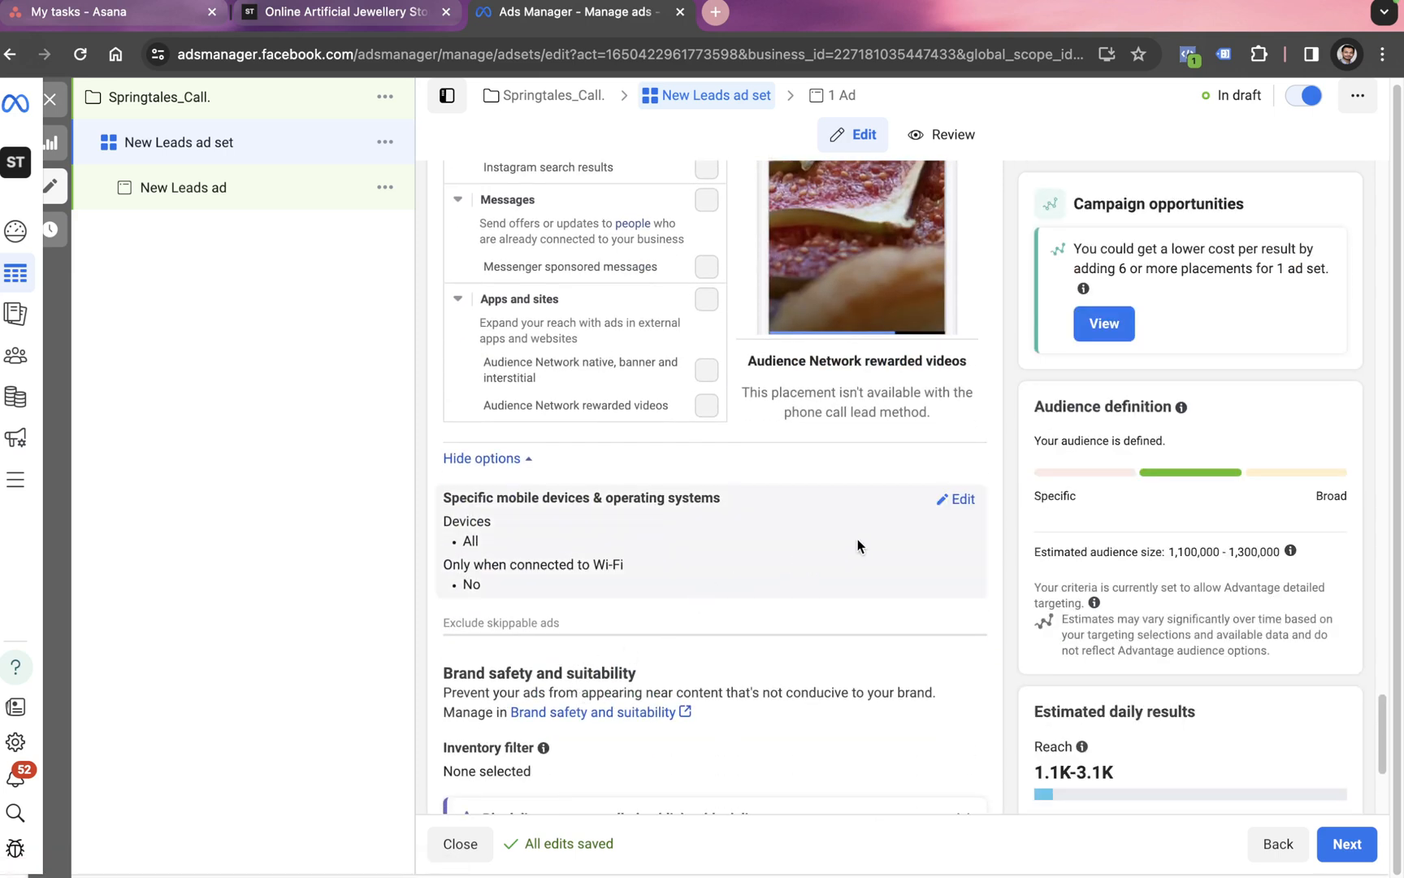
{"action": "left_click", "coordinate": [956, 500]}
{"action": "left_click", "coordinate": [660, 537]}
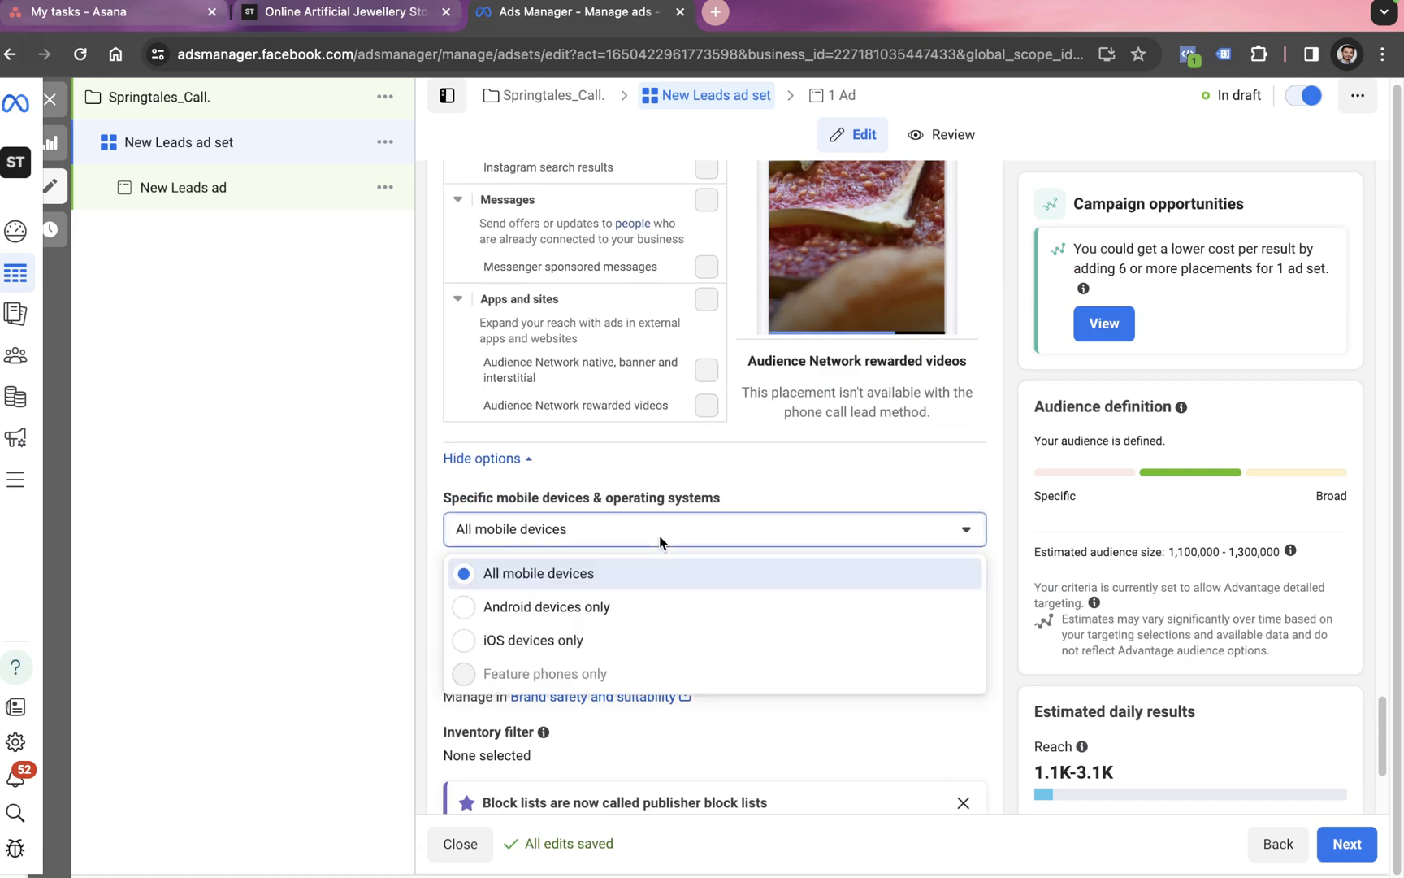
{"action": "left_click", "coordinate": [466, 611]}
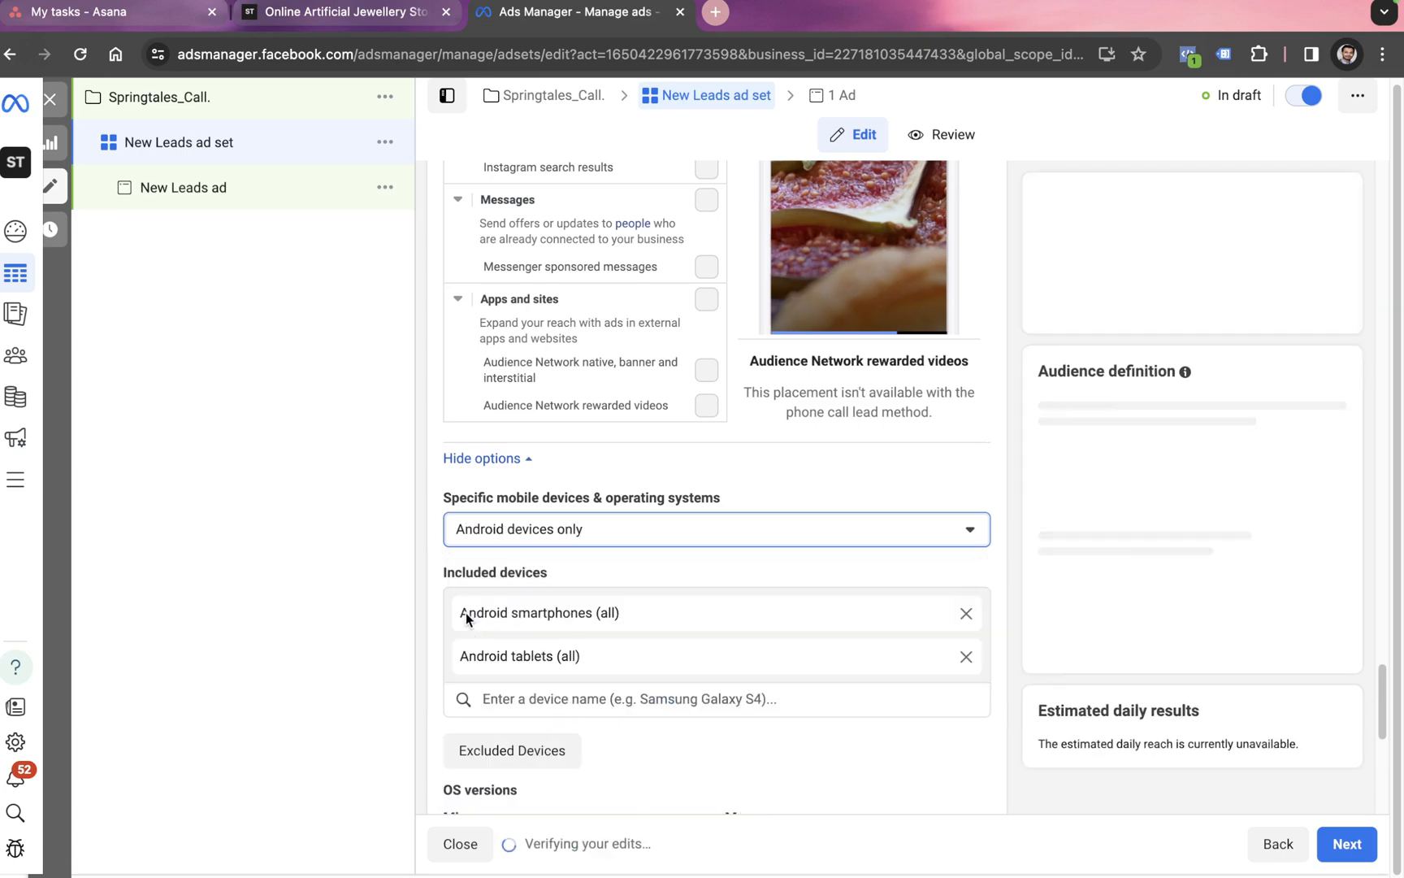
{"action": "left_click", "coordinate": [563, 692]}
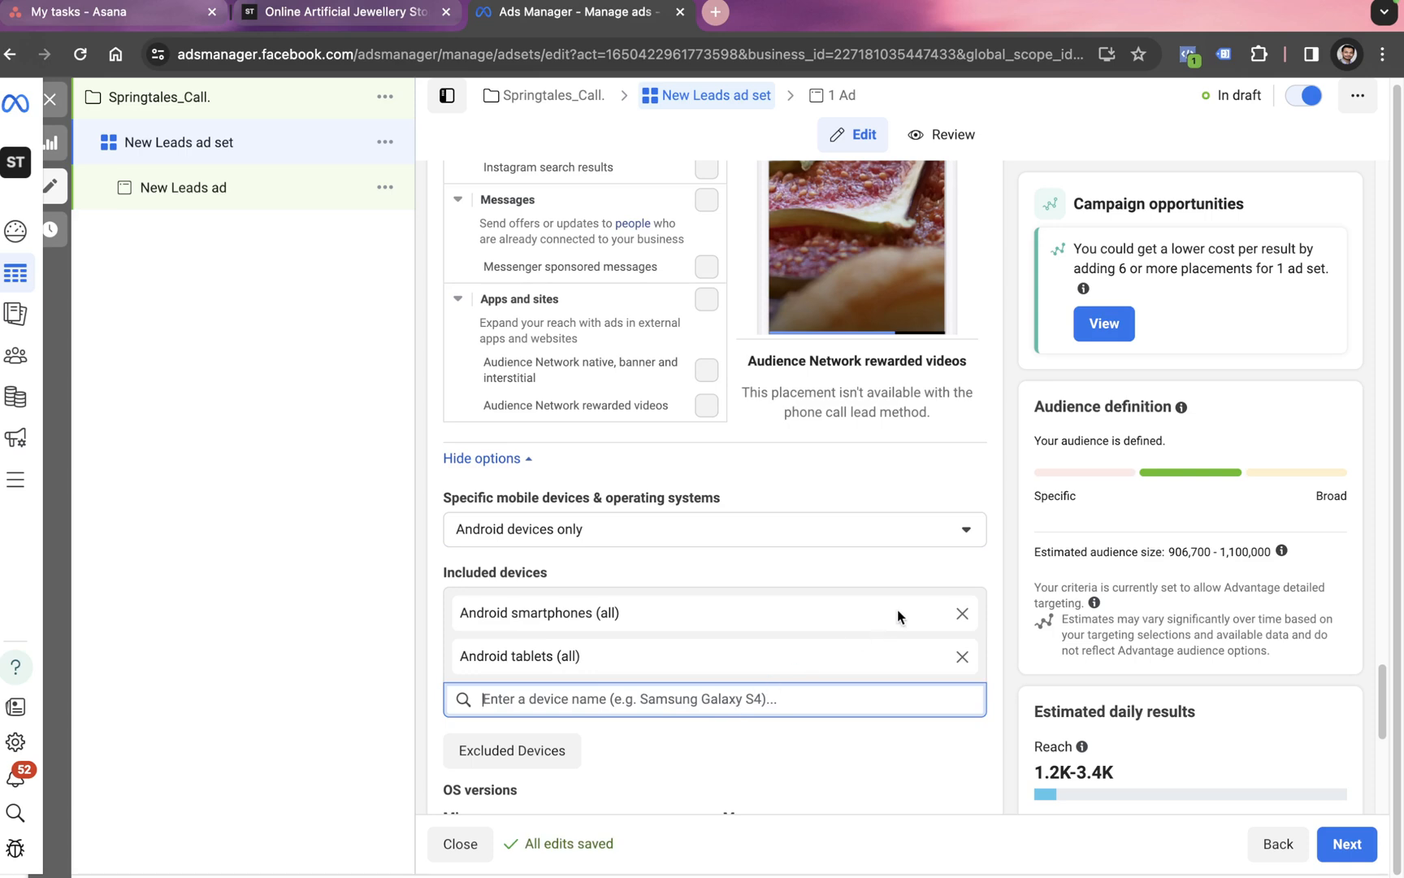
{"action": "left_click", "coordinate": [873, 534]}
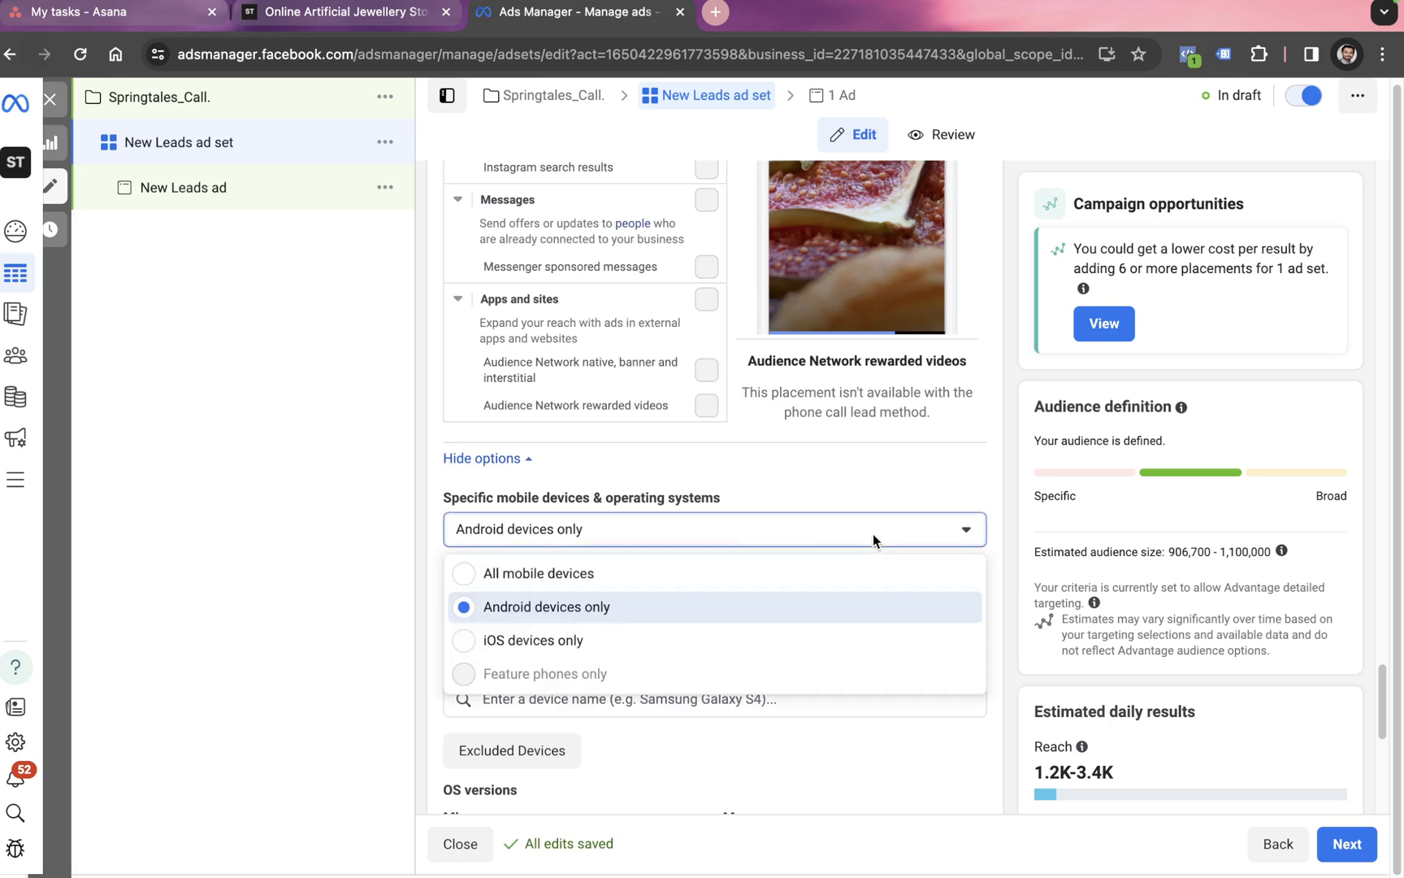
{"action": "left_click", "coordinate": [541, 573]}
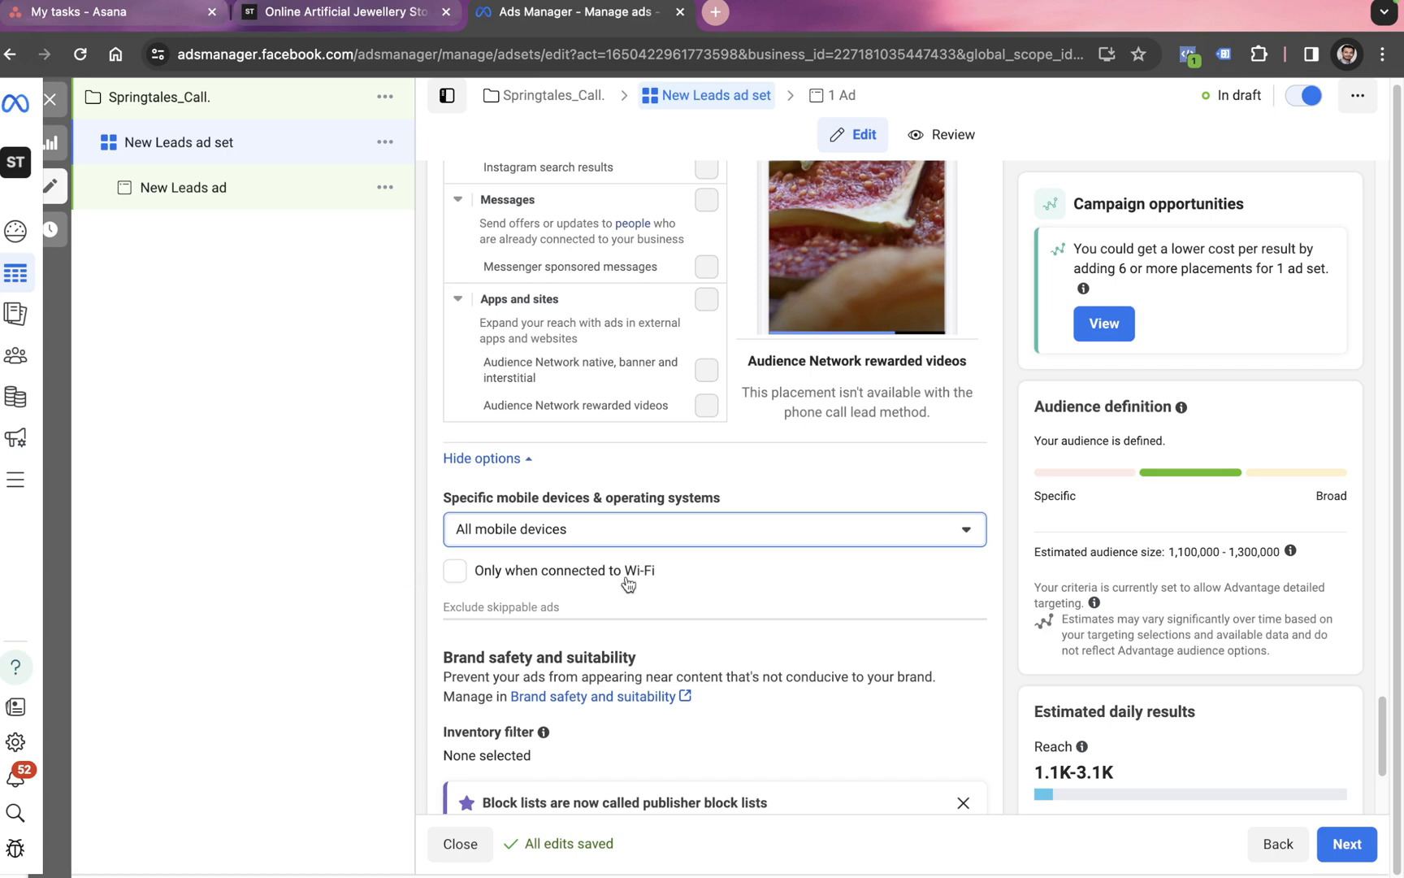
{"action": "scroll", "coordinate": [617, 597], "scroll_direction": "down", "scroll_amount": 3}
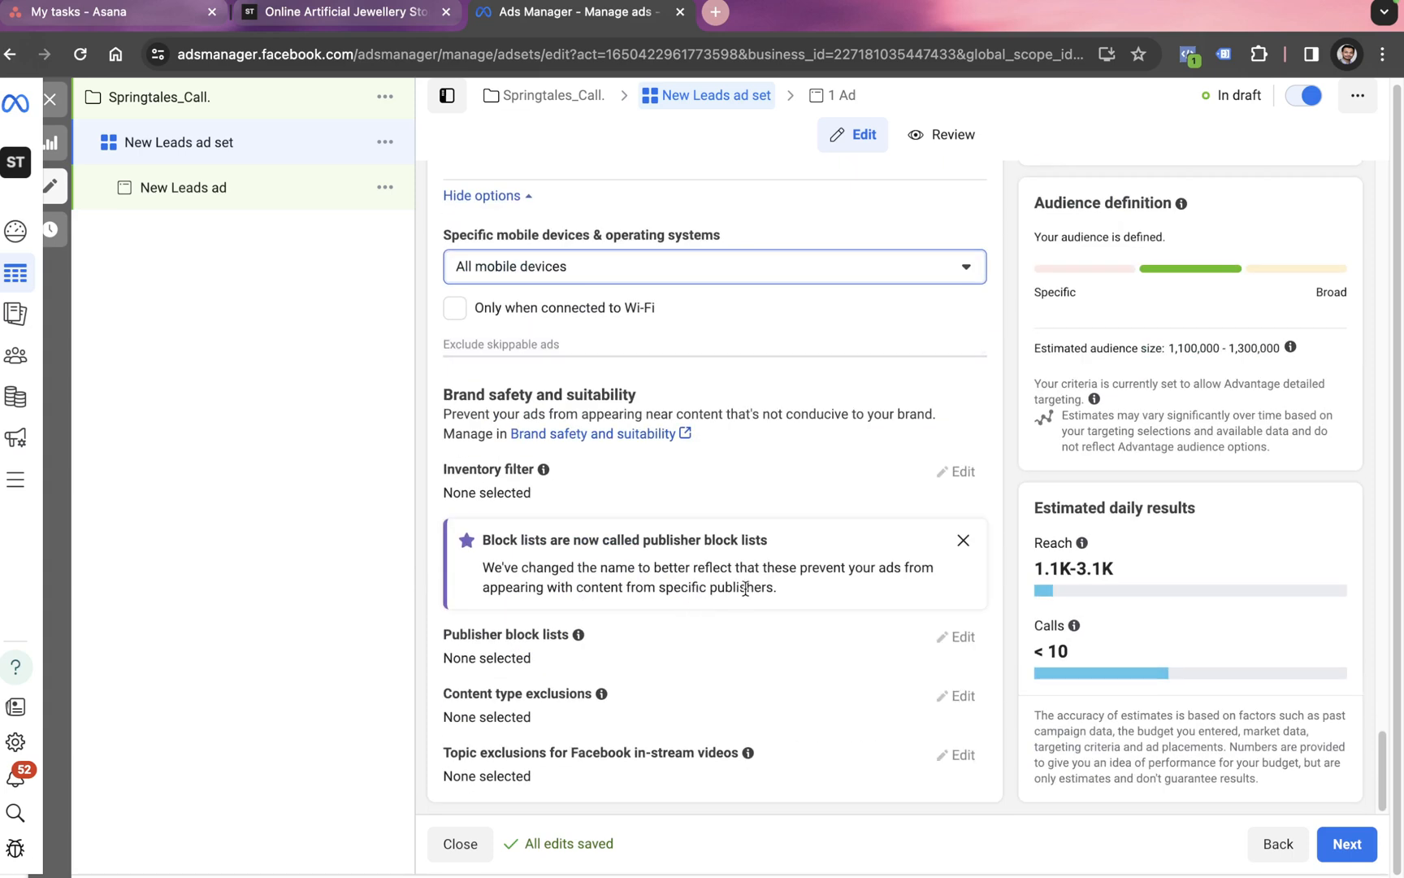
{"action": "left_click", "coordinate": [1368, 853]}
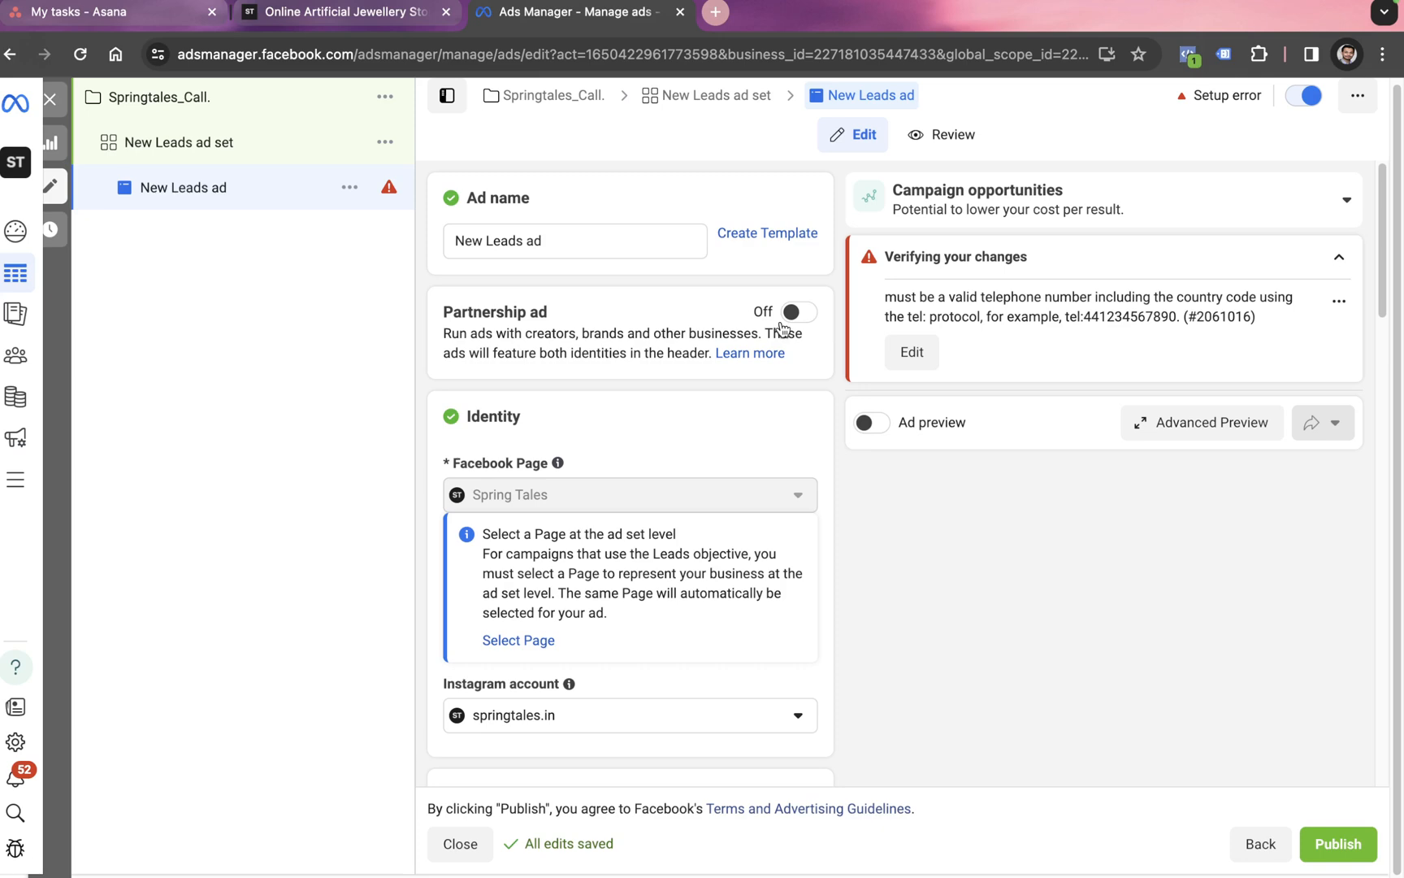
Step: Add the green-stone ring screenshot as the ad image for all placements
{"action": "scroll", "coordinate": [680, 437], "scroll_direction": "down", "scroll_amount": 2}
{"action": "scroll", "coordinate": [658, 511], "scroll_direction": "down", "scroll_amount": 7}
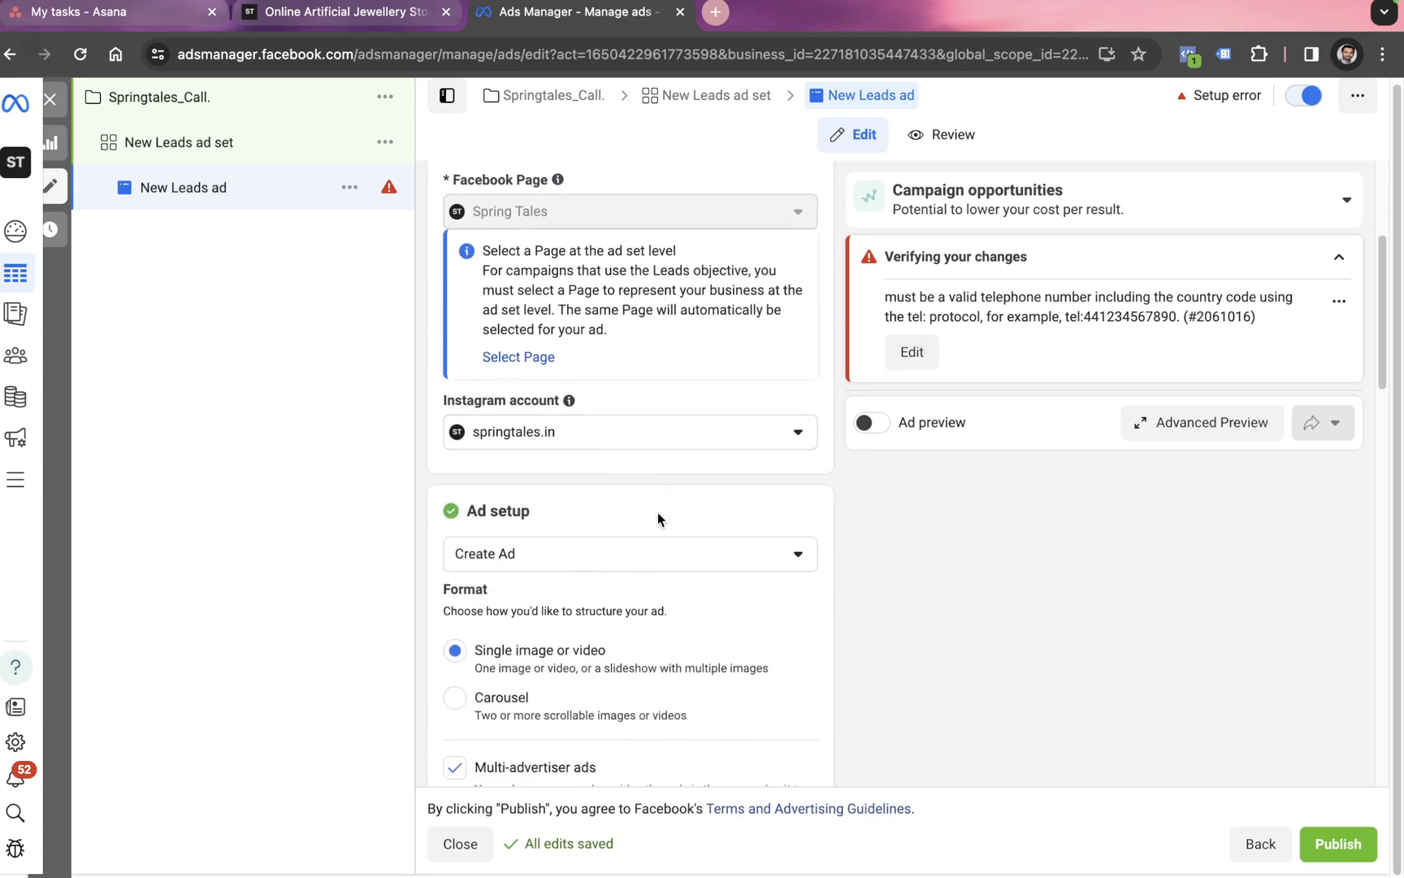
{"action": "scroll", "coordinate": [615, 553], "scroll_direction": "down", "scroll_amount": 1}
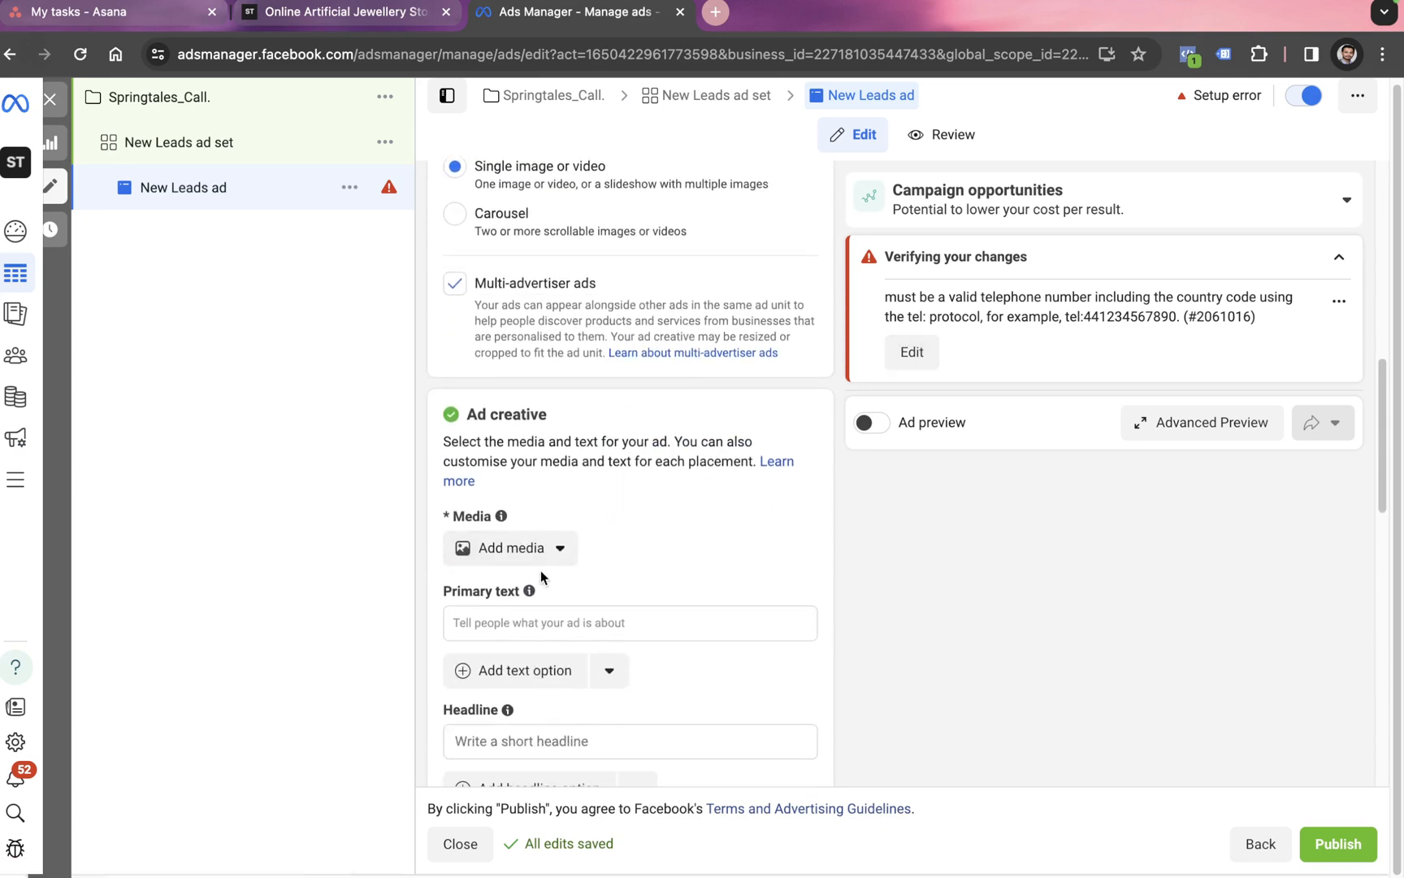
{"action": "left_click", "coordinate": [553, 556]}
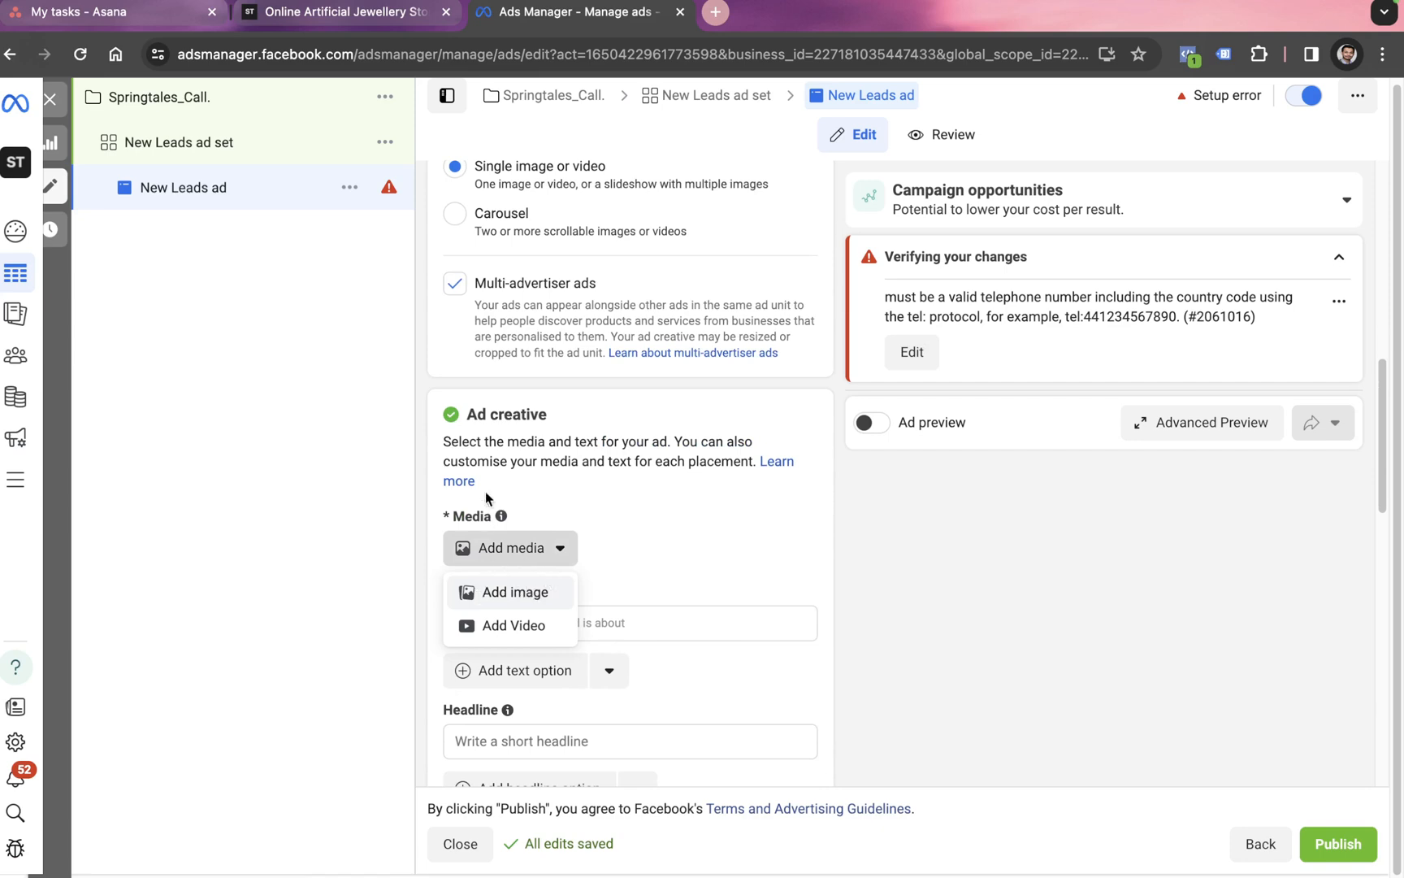
{"action": "left_click", "coordinate": [524, 597]}
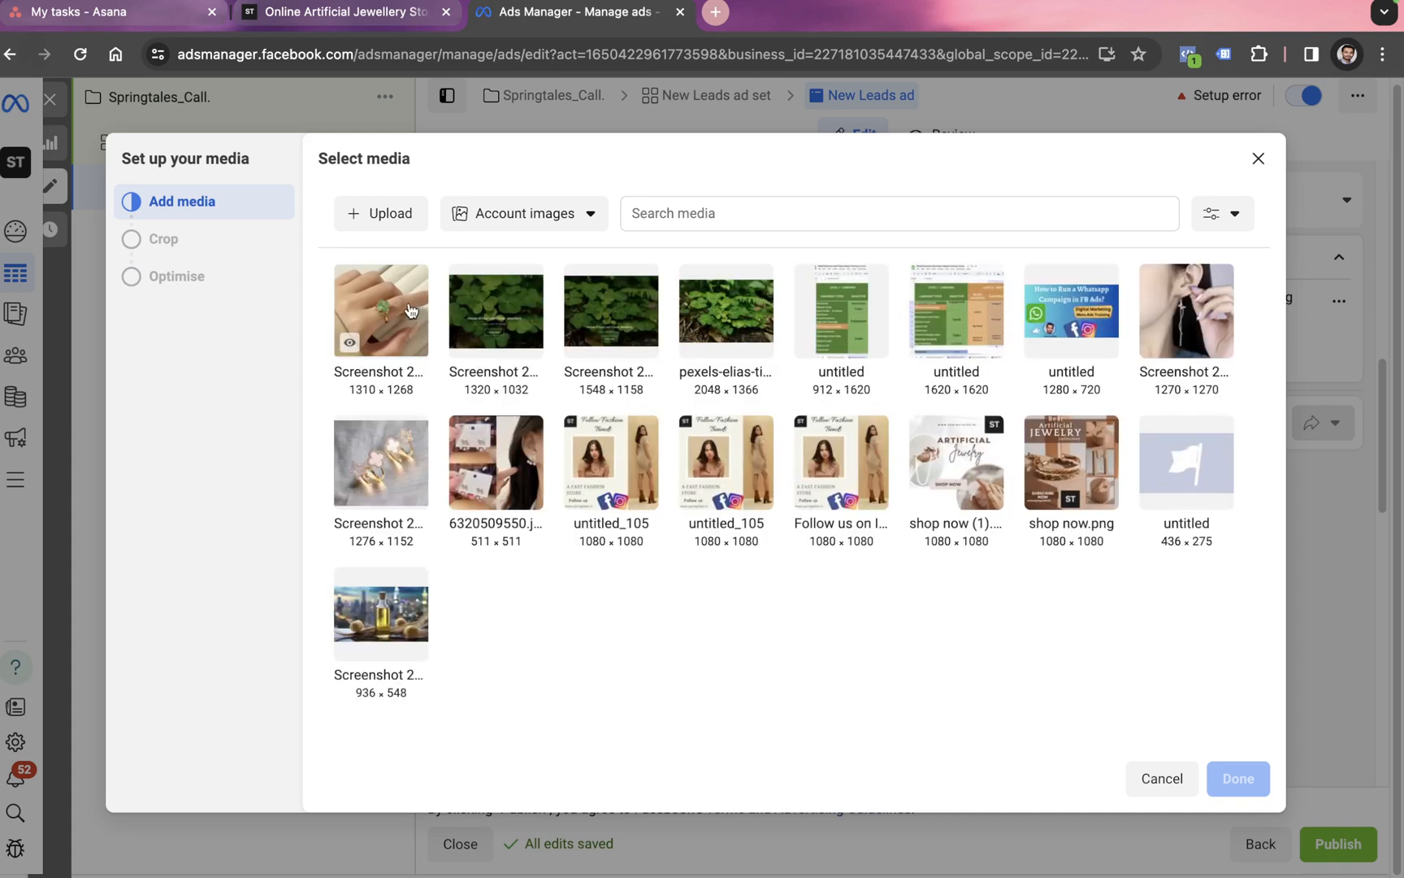
{"action": "left_click", "coordinate": [348, 341]}
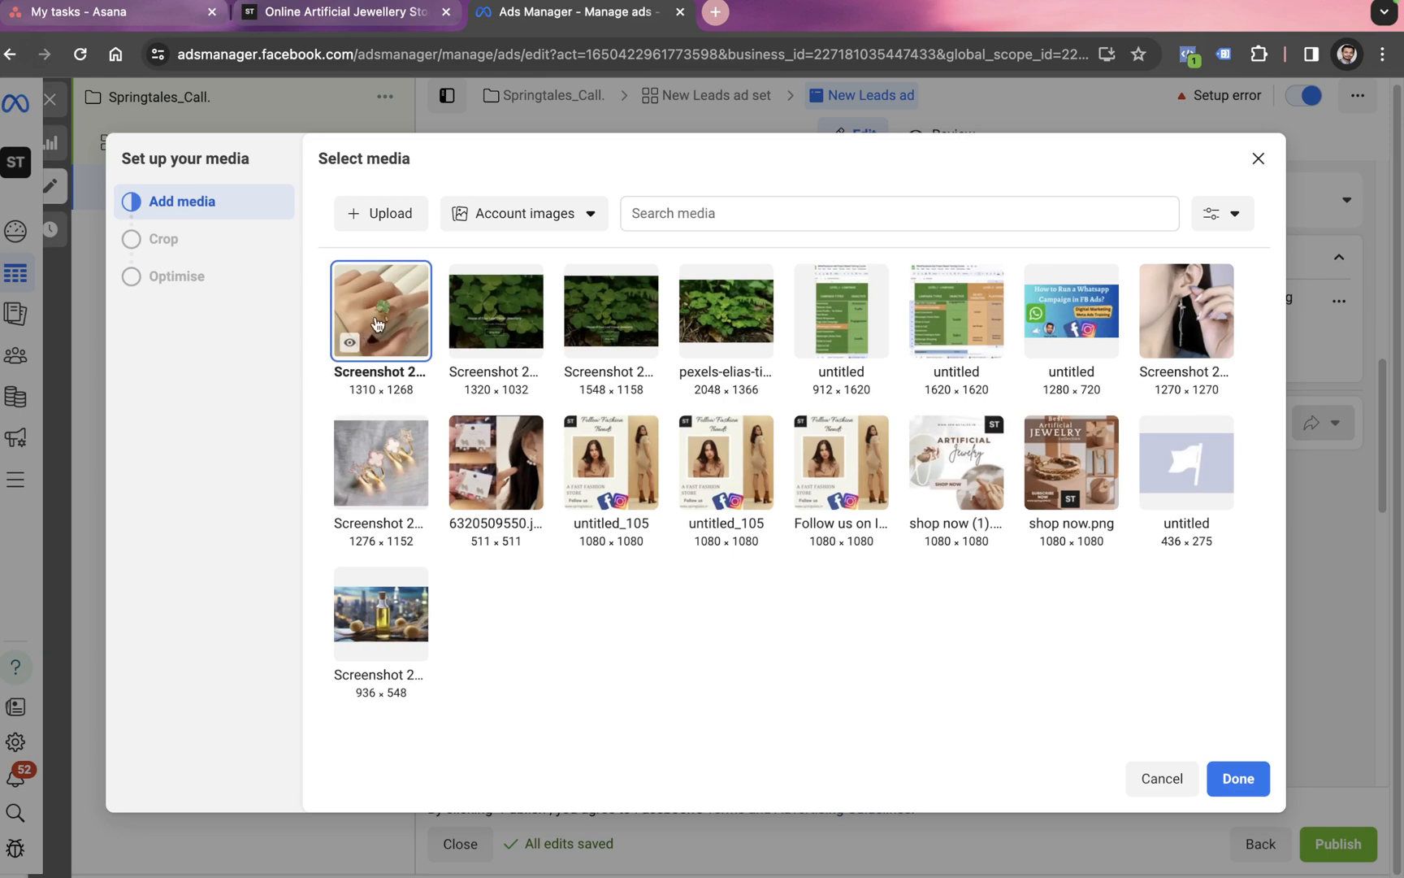
{"action": "left_click", "coordinate": [1239, 778]}
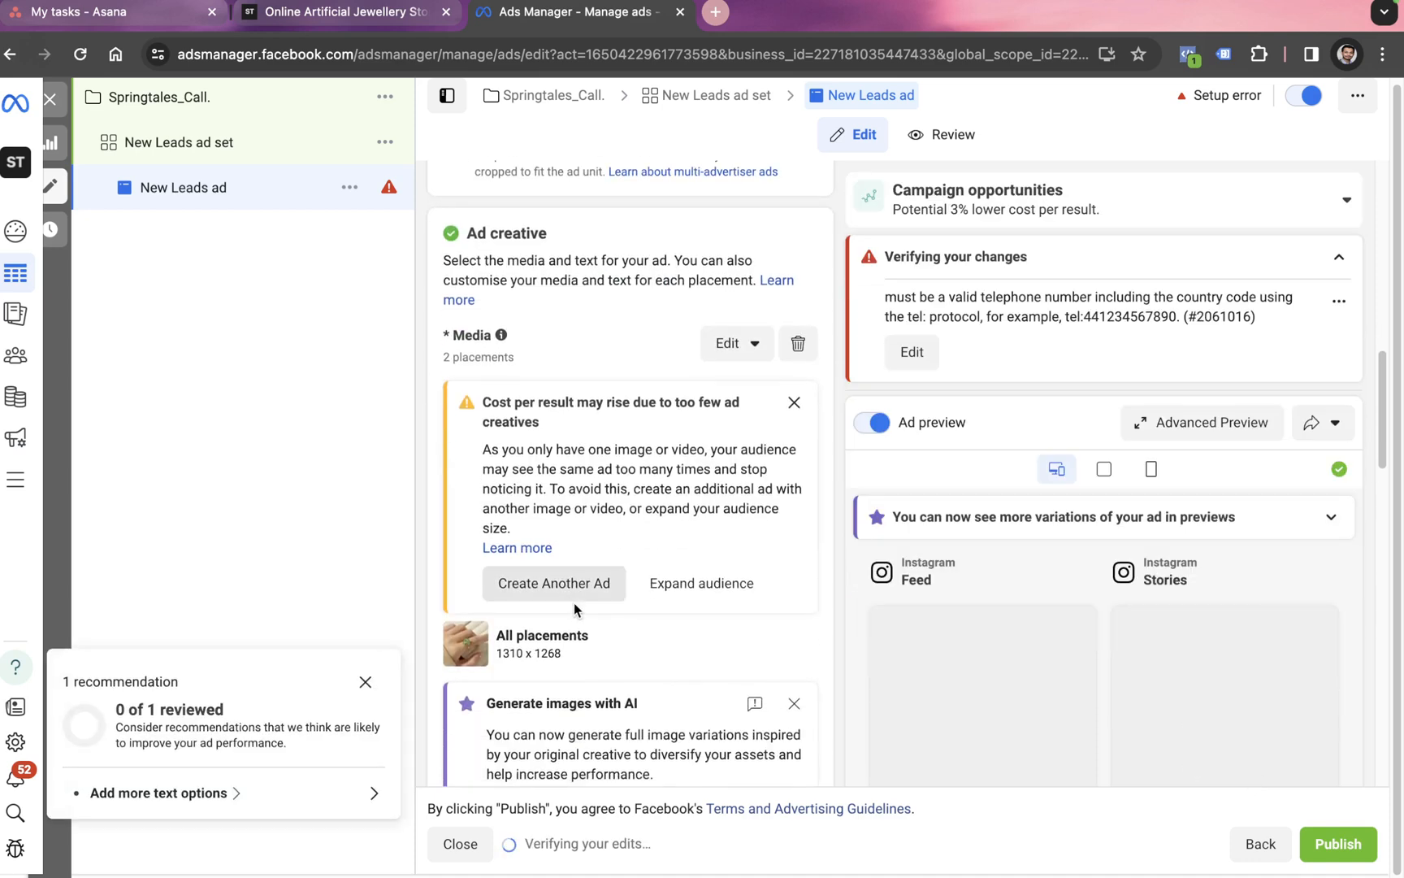
{"action": "scroll", "coordinate": [575, 608], "scroll_direction": "down", "scroll_amount": 5}
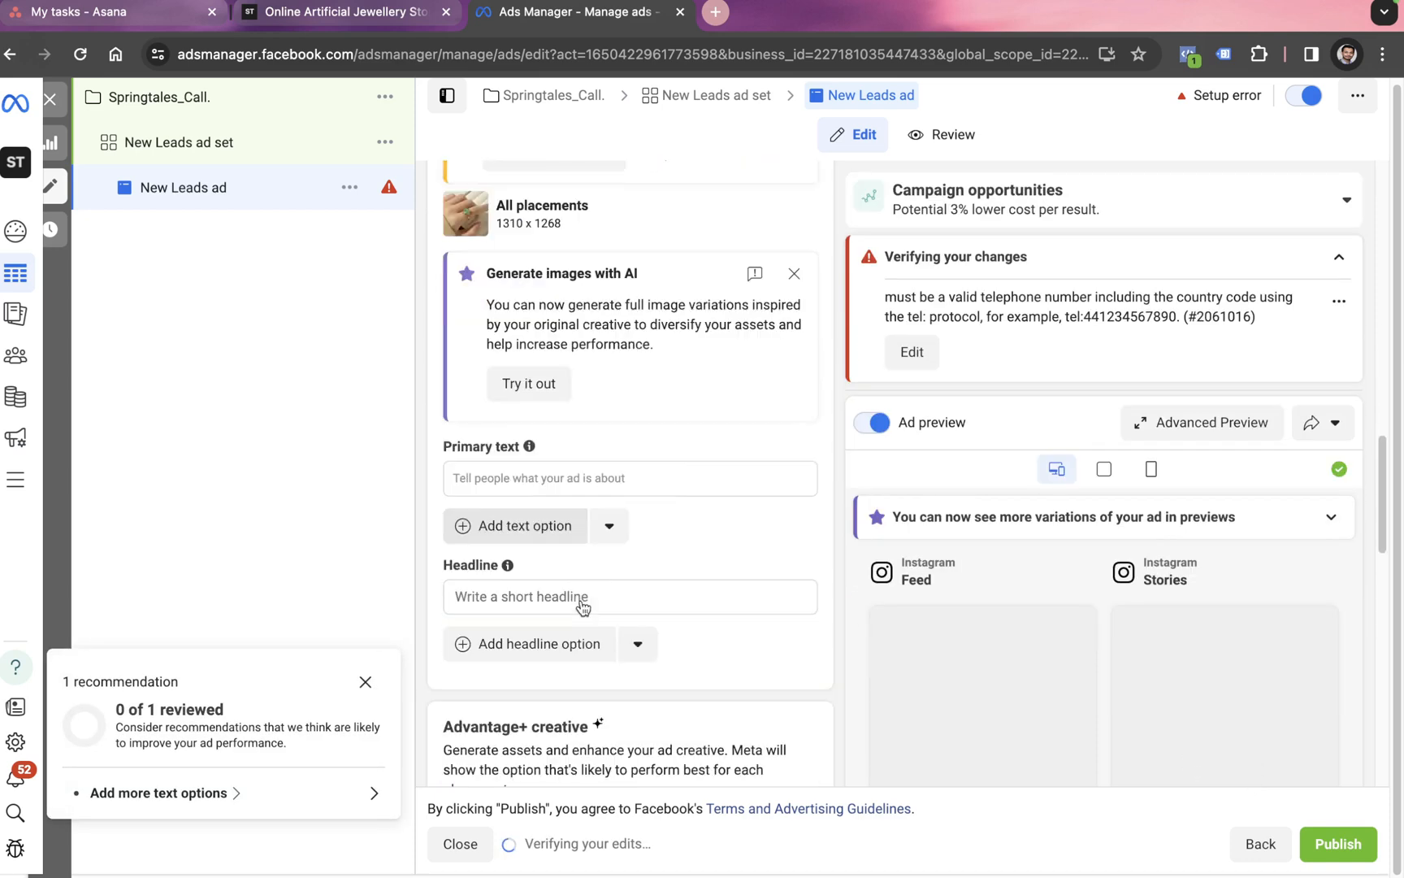
{"action": "left_click", "coordinate": [579, 457]}
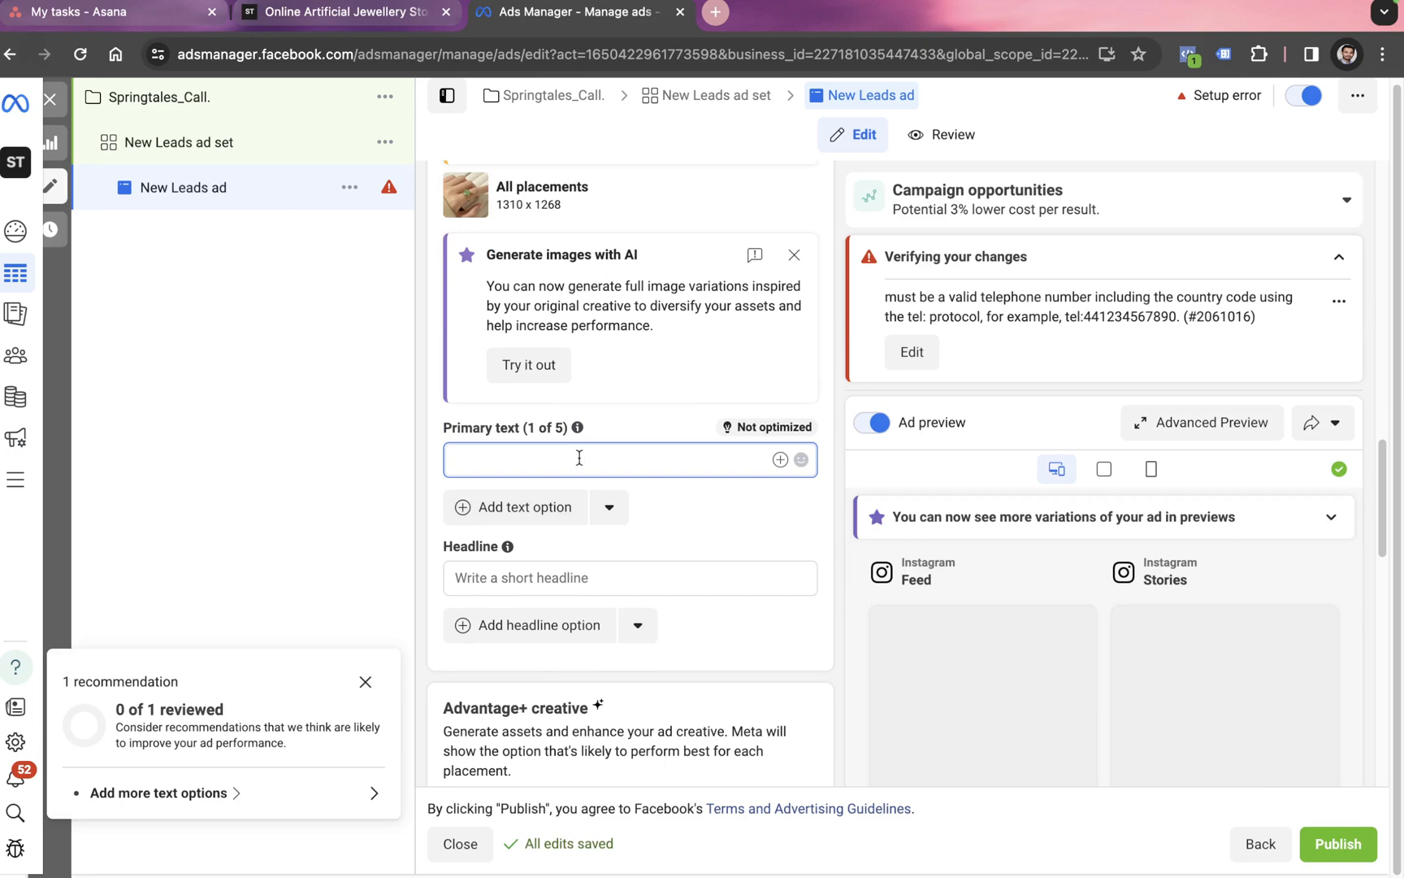
Step: Enter 'Contact us for product Price' as the ad's primary text
{"action": "type", "text": "Contact us tor product Price"}
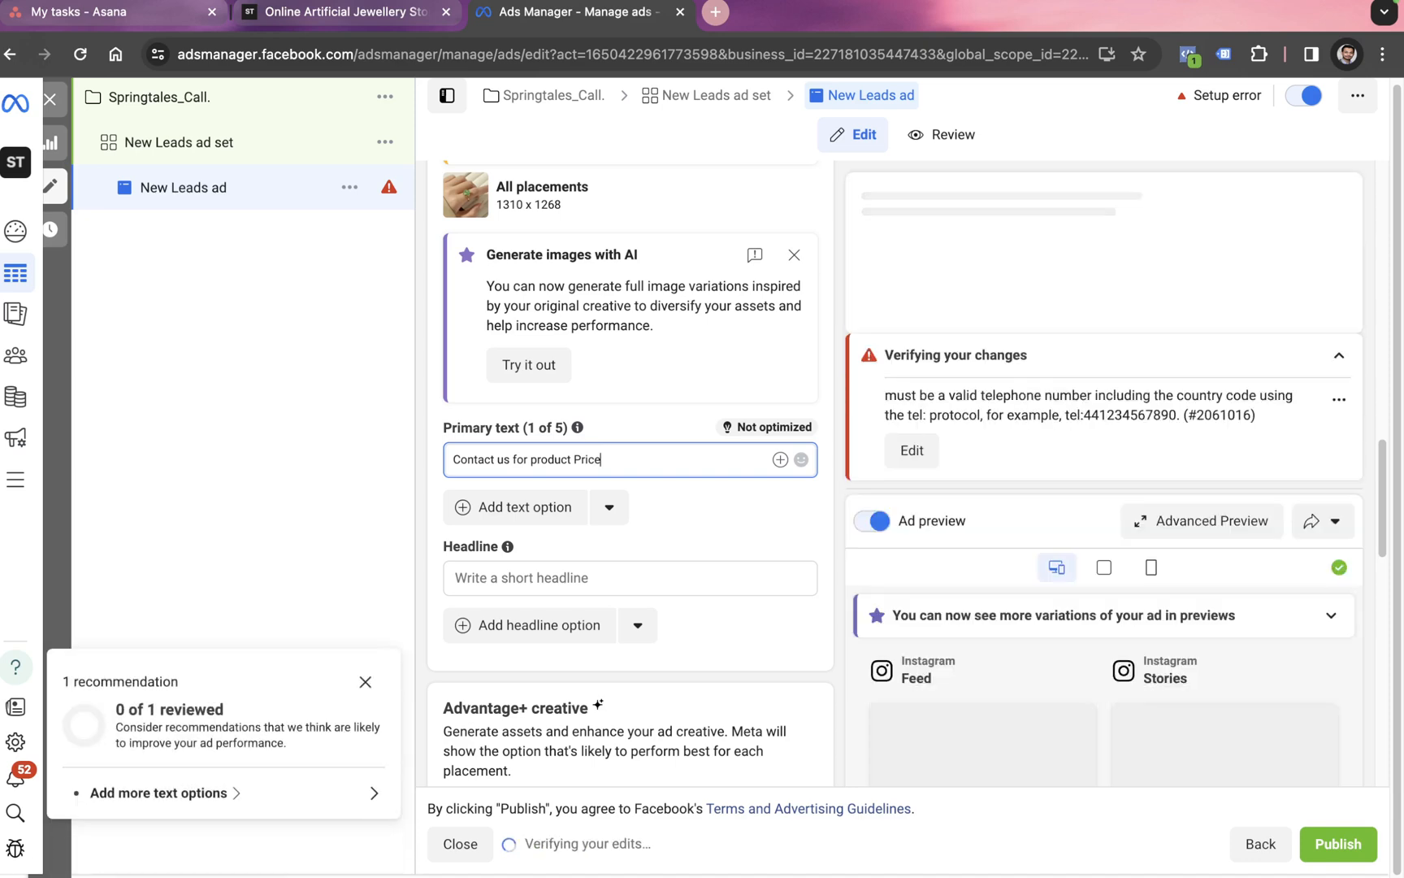
{"action": "key", "text": "super+a"}
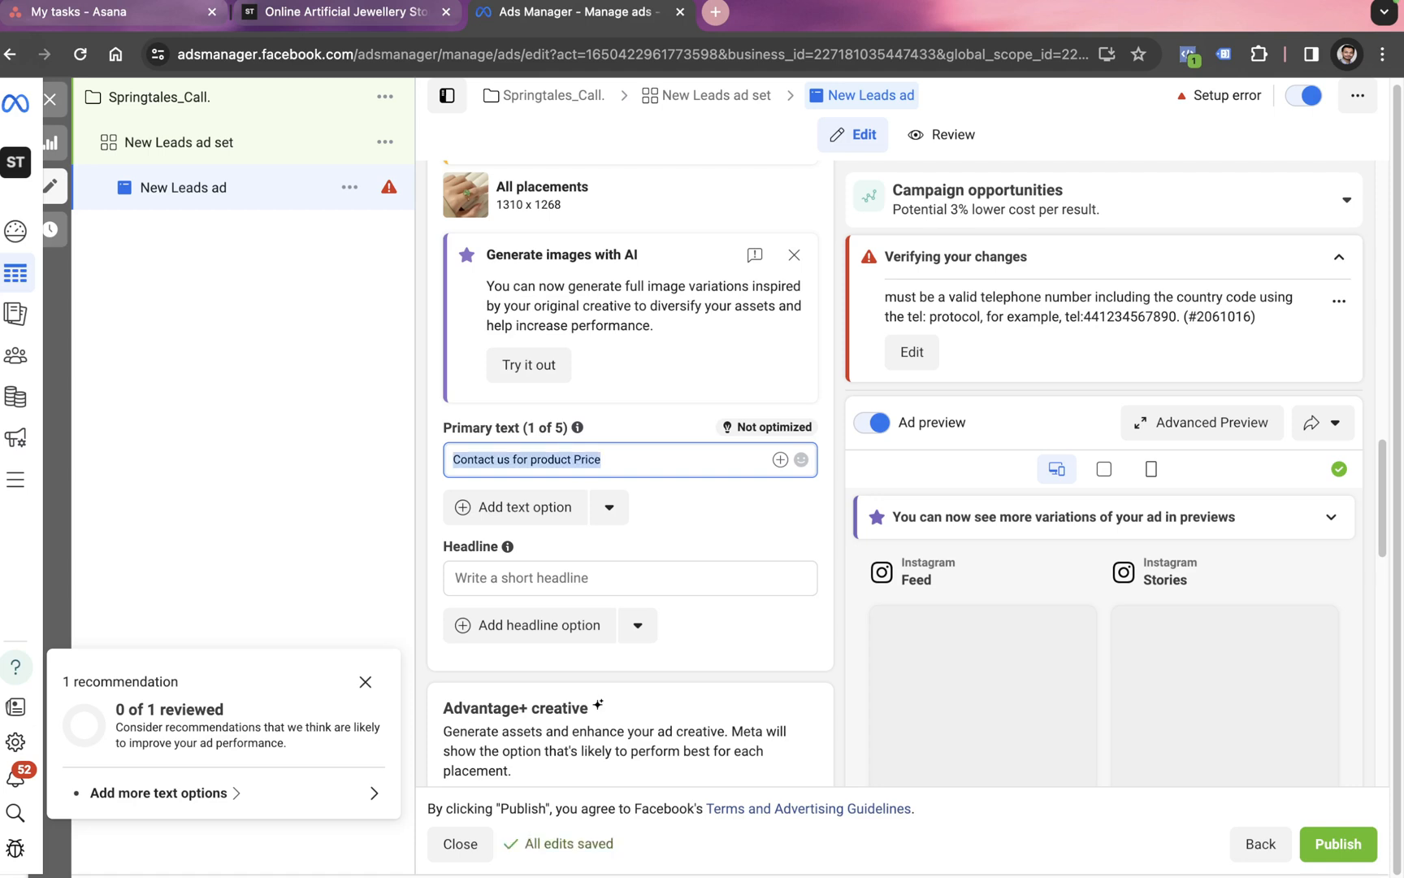
Step: Add the AI-suggested headline 'Get Pricing Info Now'
{"action": "left_click", "coordinate": [593, 576]}
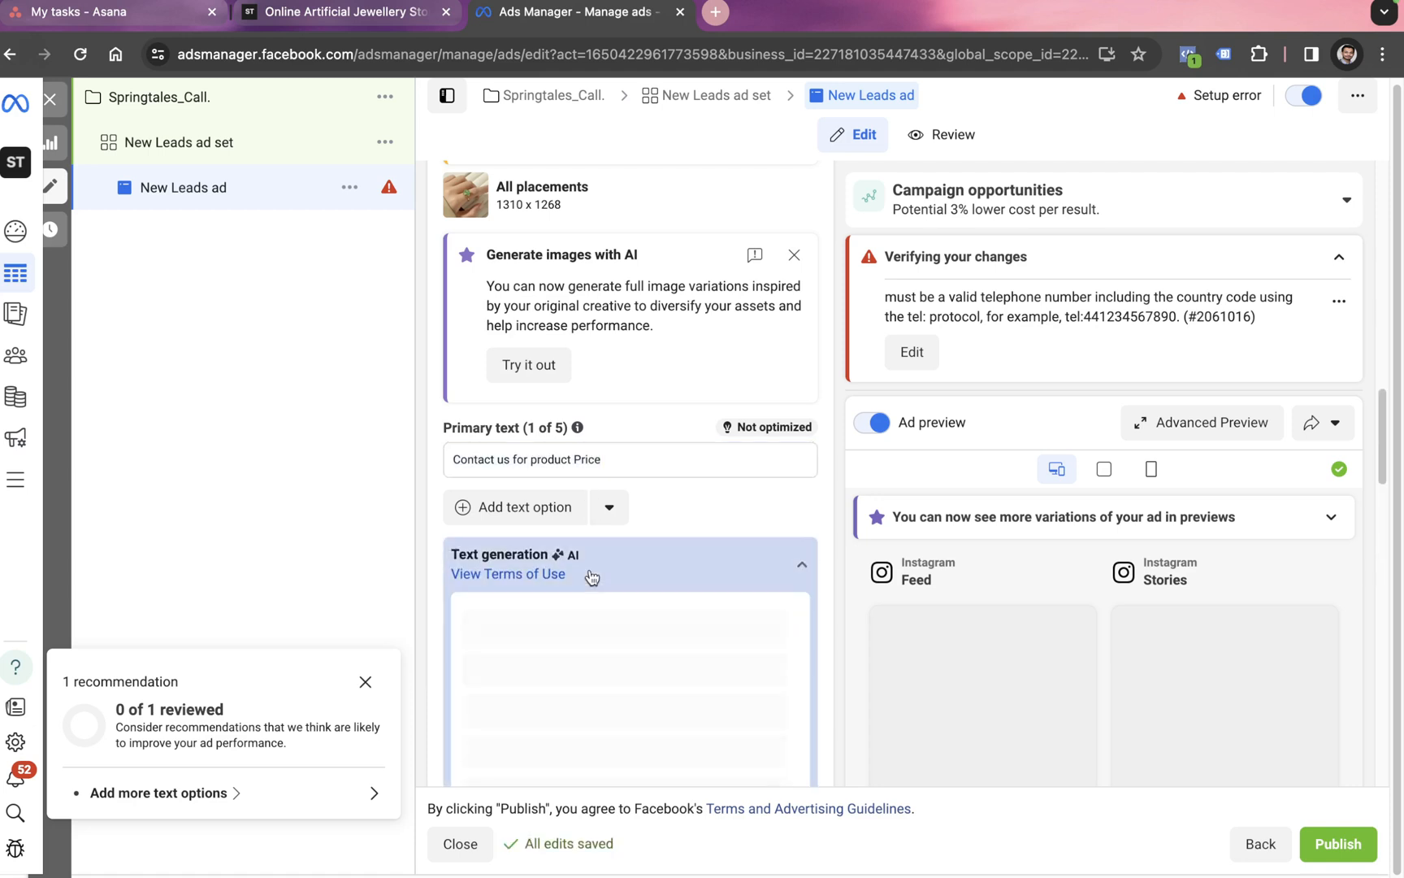
{"action": "scroll", "coordinate": [593, 590], "scroll_direction": "down", "scroll_amount": 2}
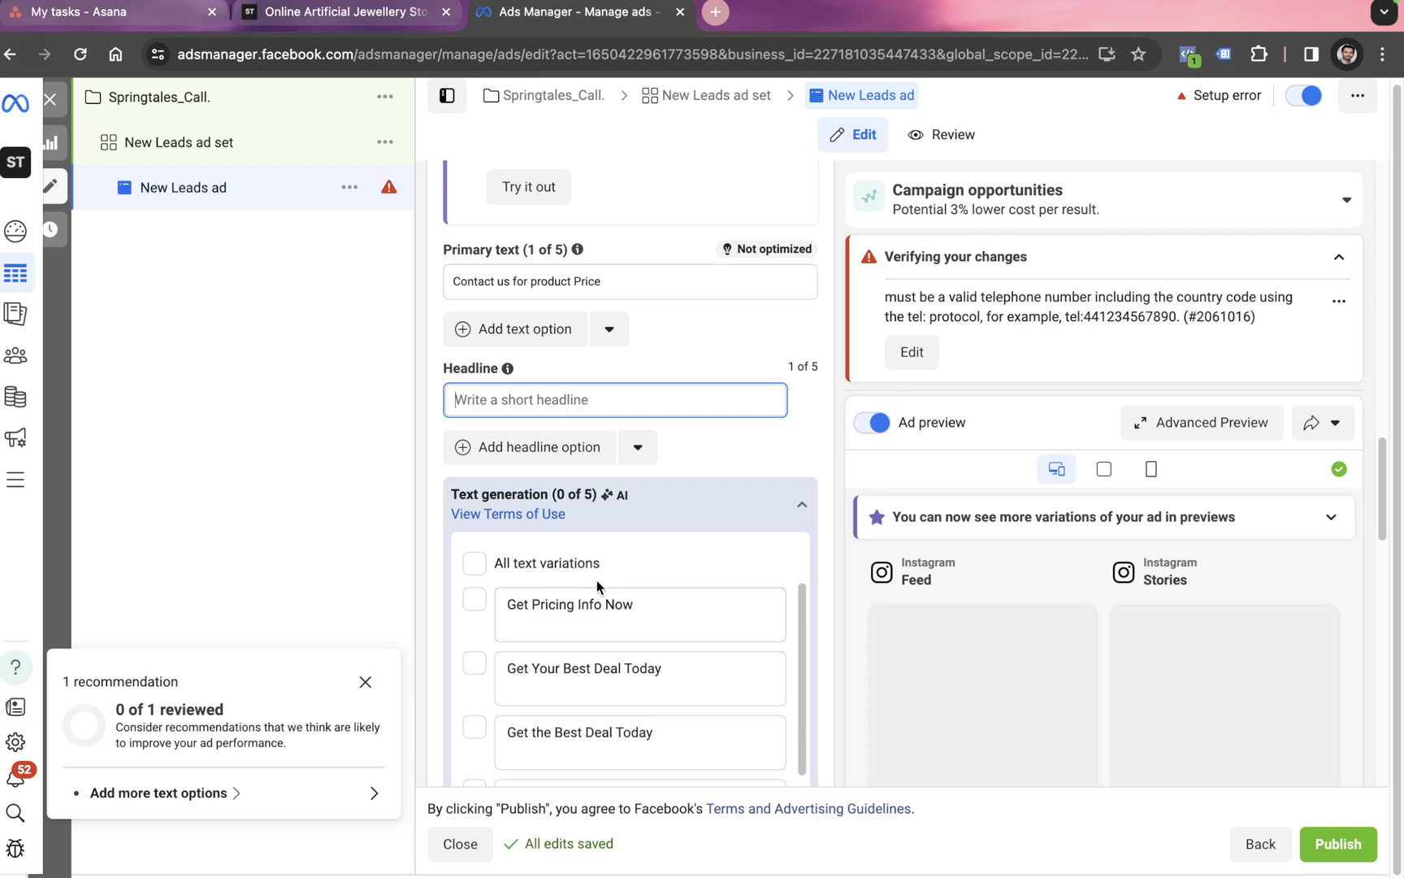
{"action": "left_click", "coordinate": [479, 608]}
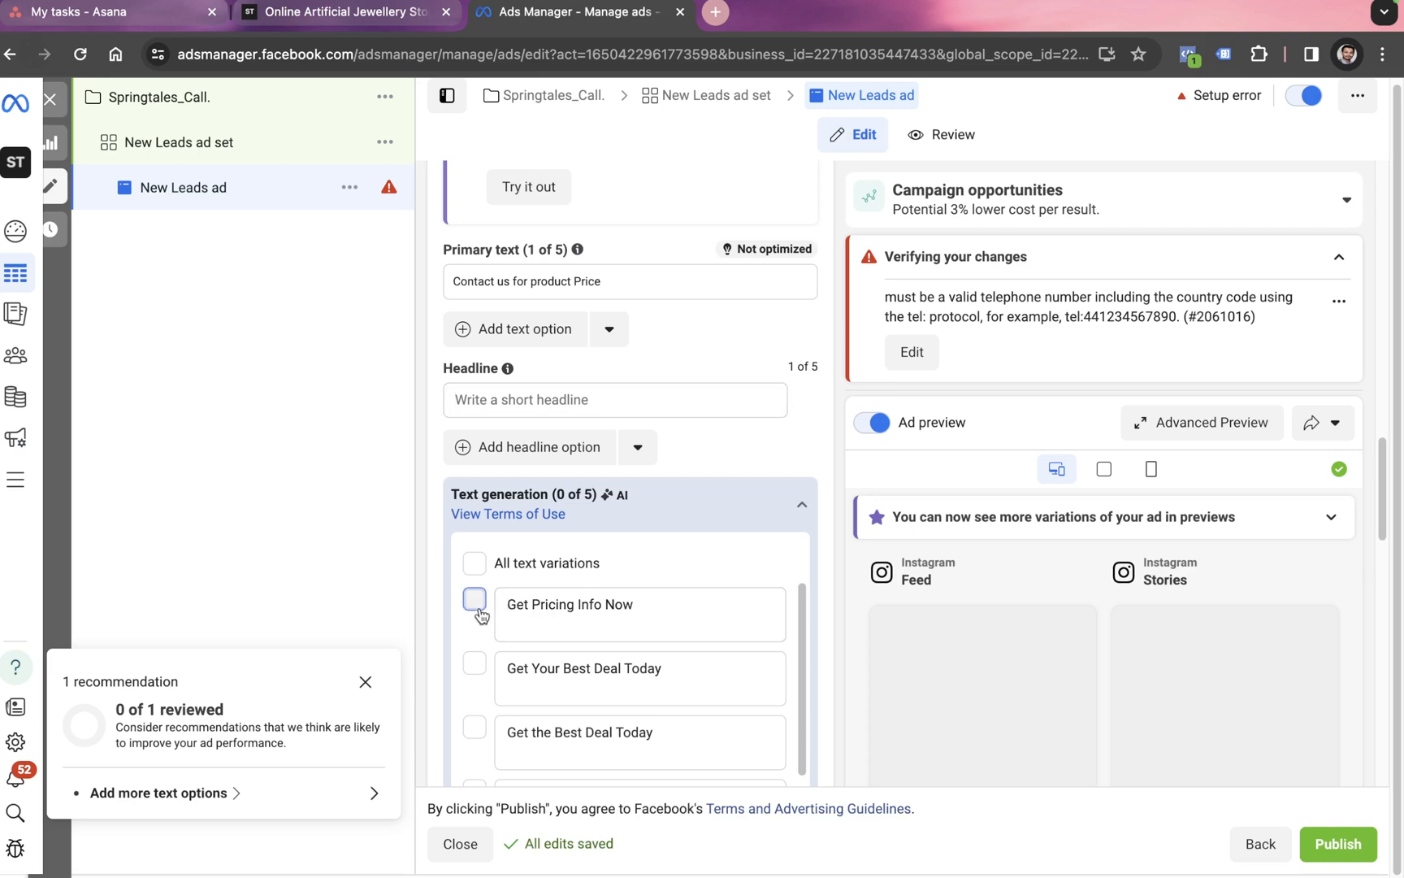
{"action": "left_click", "coordinate": [806, 497]}
{"action": "scroll", "coordinate": [808, 497], "scroll_direction": "down", "scroll_amount": 6}
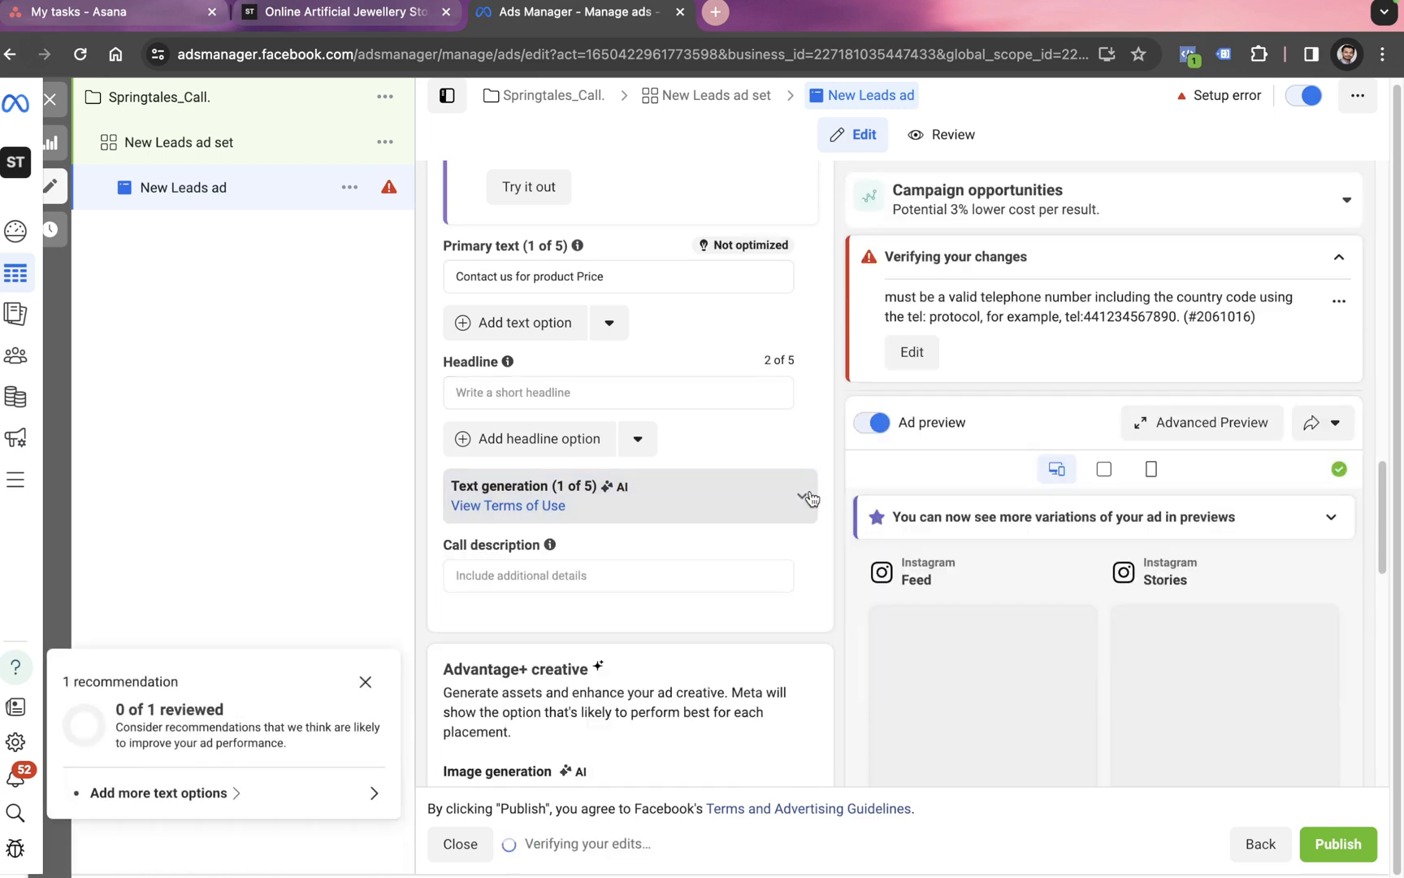
{"action": "scroll", "coordinate": [647, 602], "scroll_direction": "down", "scroll_amount": 1}
{"action": "mouse_move", "coordinate": [515, 549]}
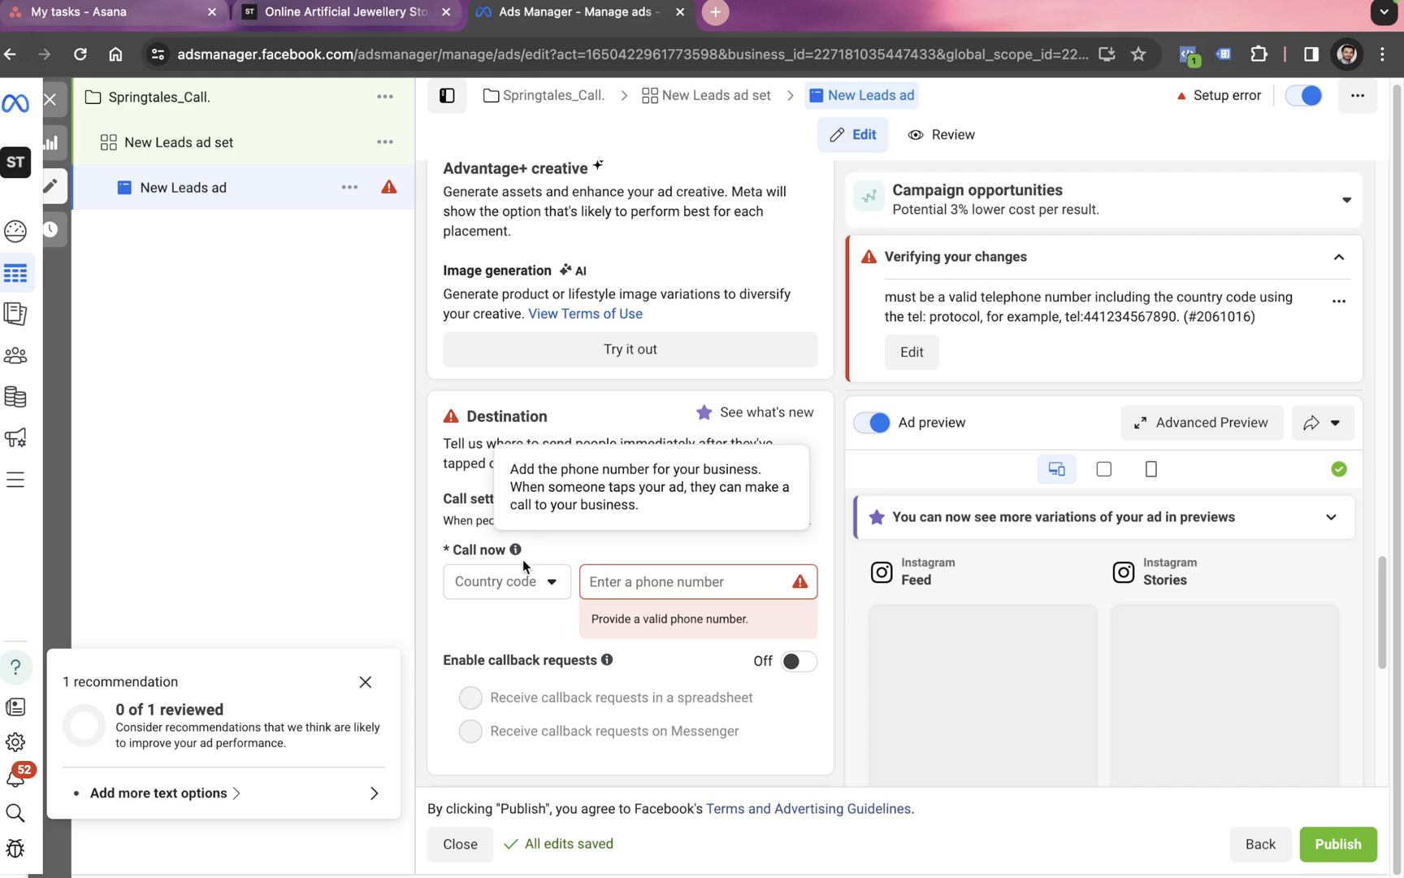
Step: Set the call-now country code to +91 India and enter the business phone number to clear the error
{"action": "left_click", "coordinate": [541, 585]}
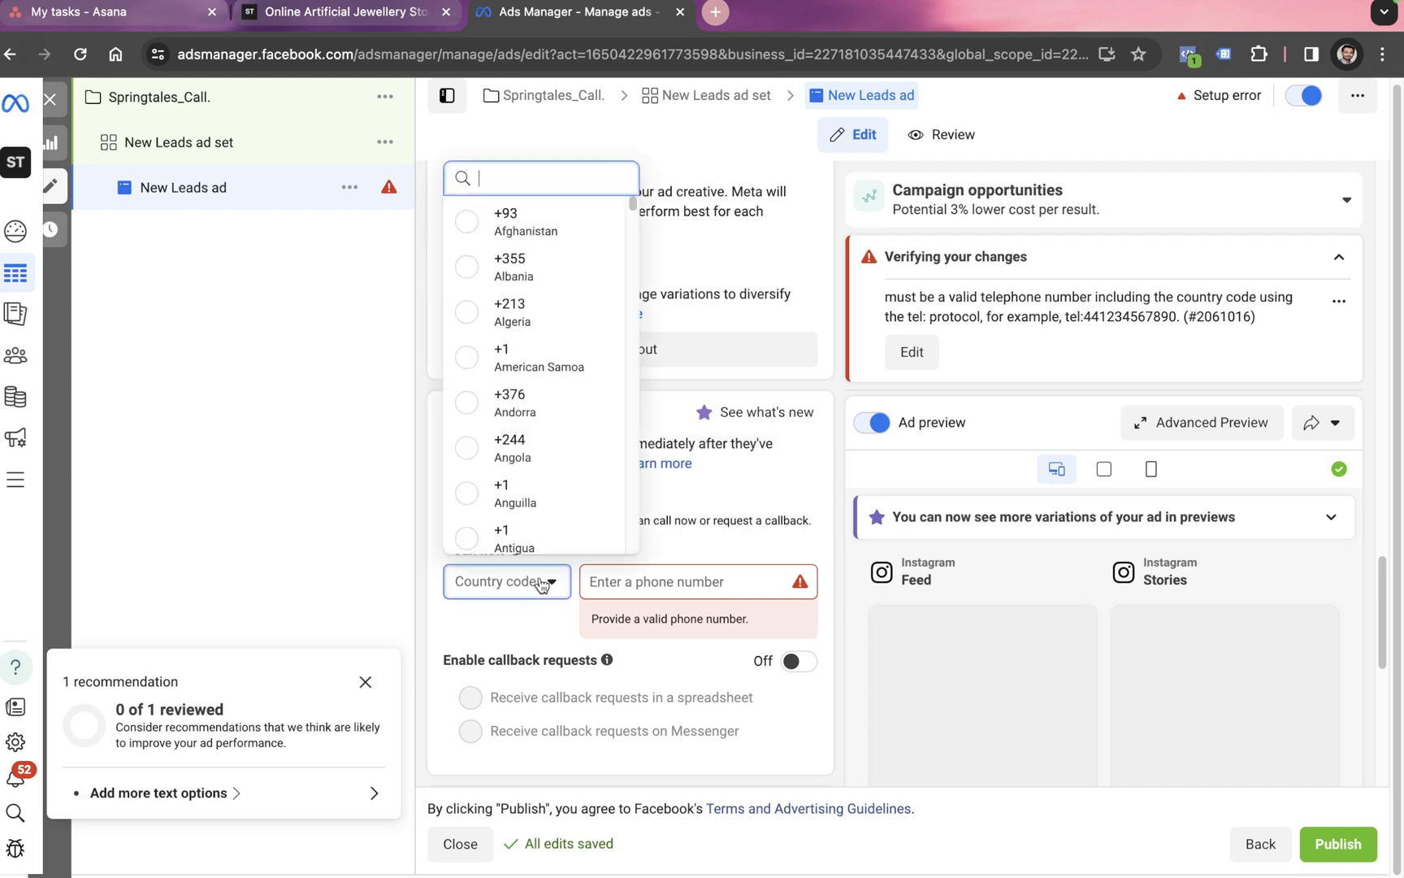
{"action": "type", "text": "91"}
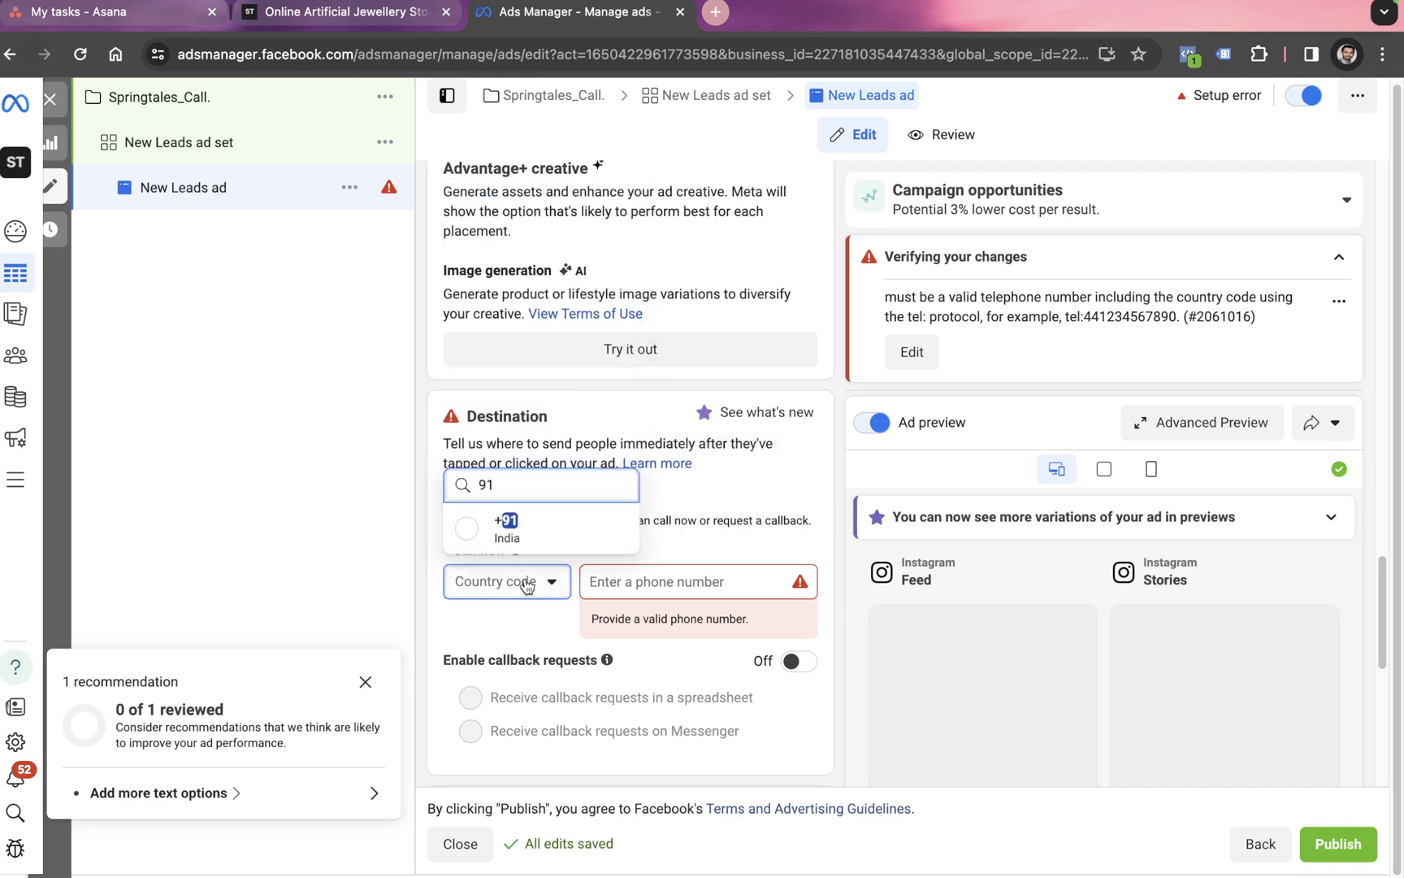
{"action": "key", "text": "Return"}
{"action": "left_click", "coordinate": [696, 580]}
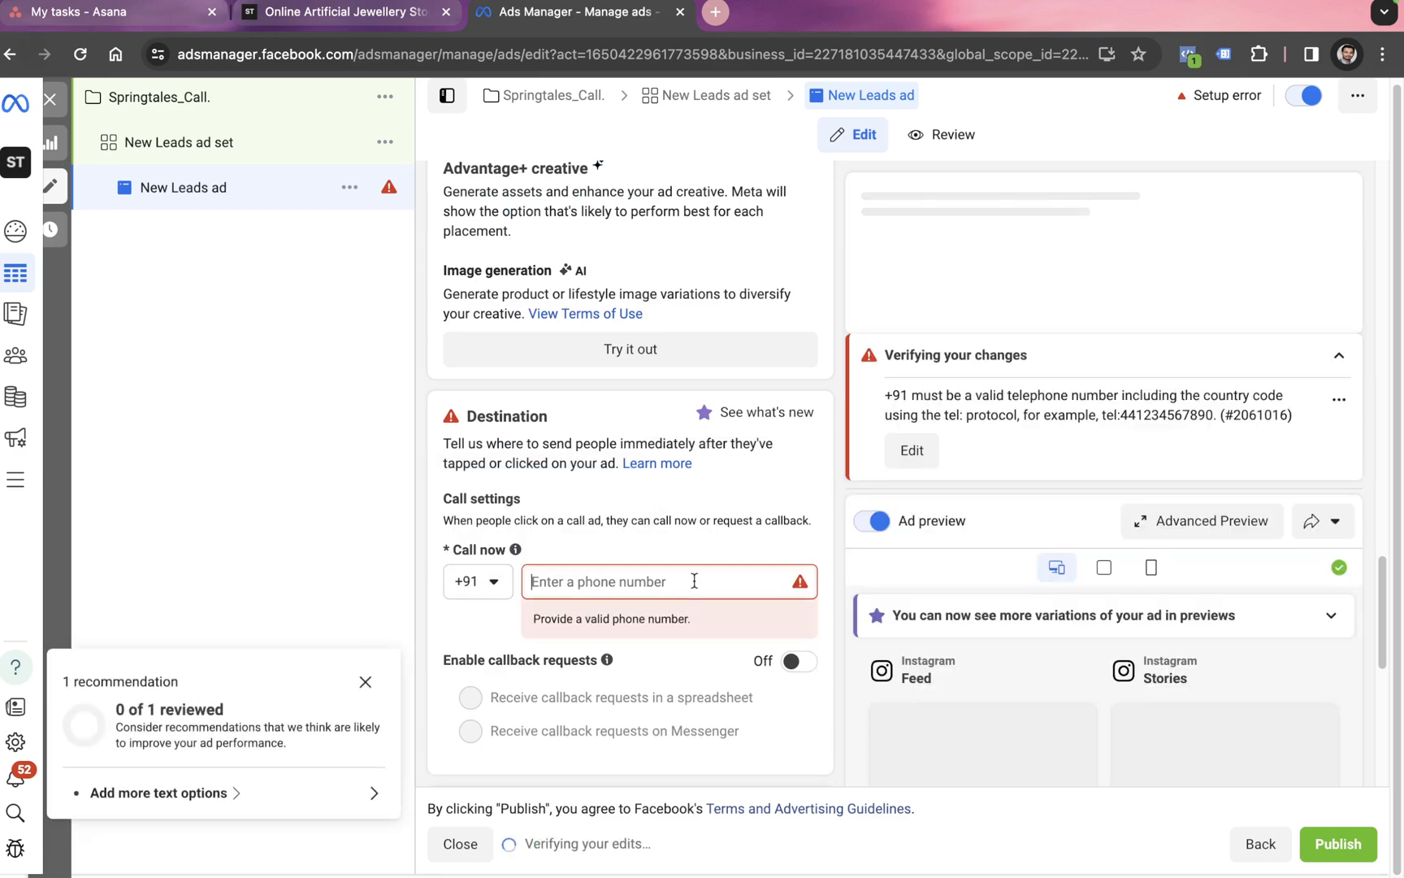
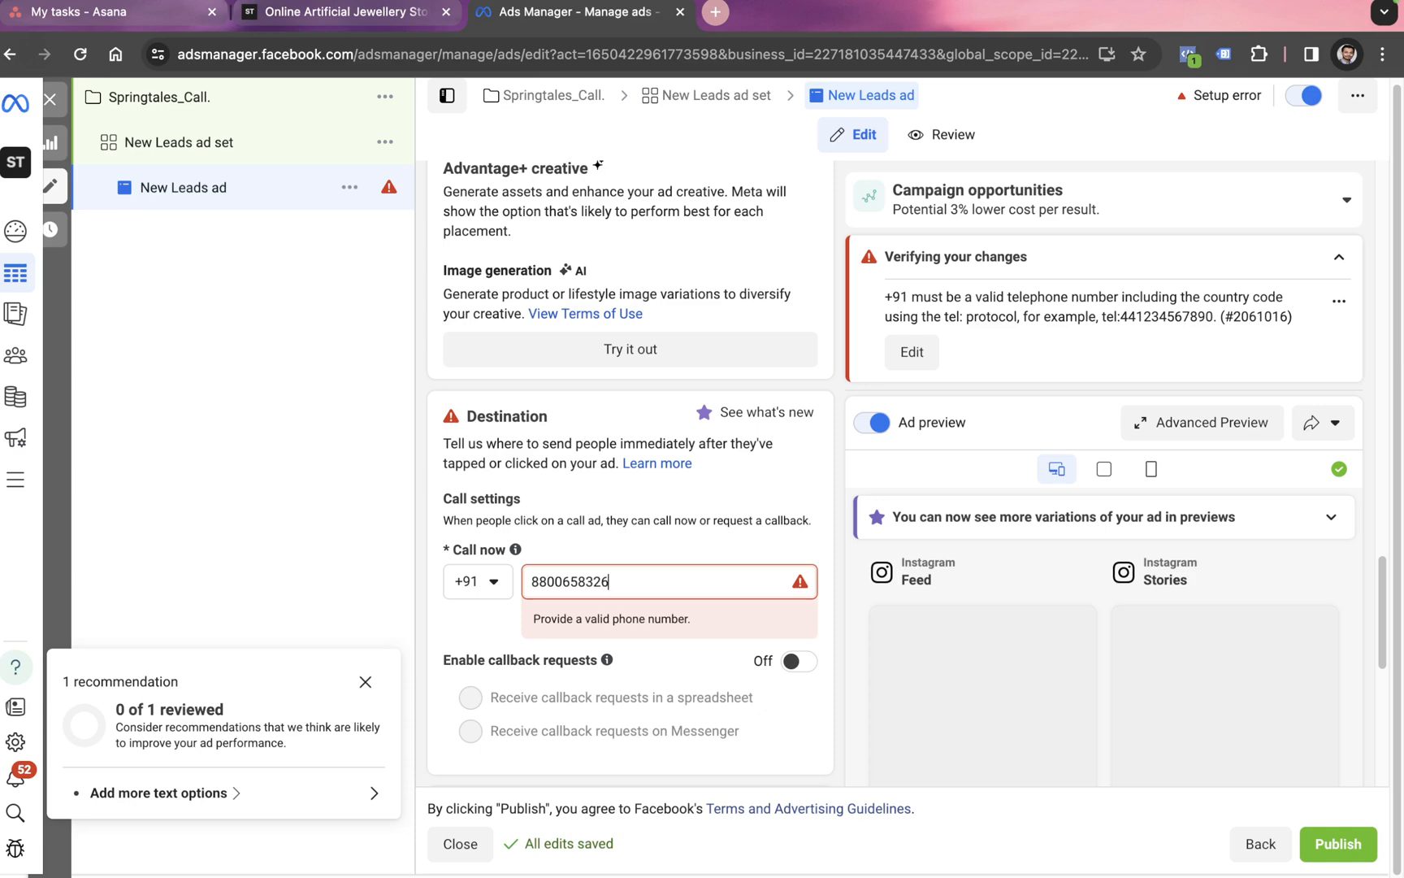
{"action": "scroll", "coordinate": [668, 677], "scroll_direction": "down", "scroll_amount": 1}
{"action": "scroll", "coordinate": [668, 677], "scroll_direction": "up", "scroll_amount": 1}
{"action": "key", "text": "Tab"}
{"action": "scroll", "coordinate": [668, 678], "scroll_direction": "down", "scroll_amount": 3}
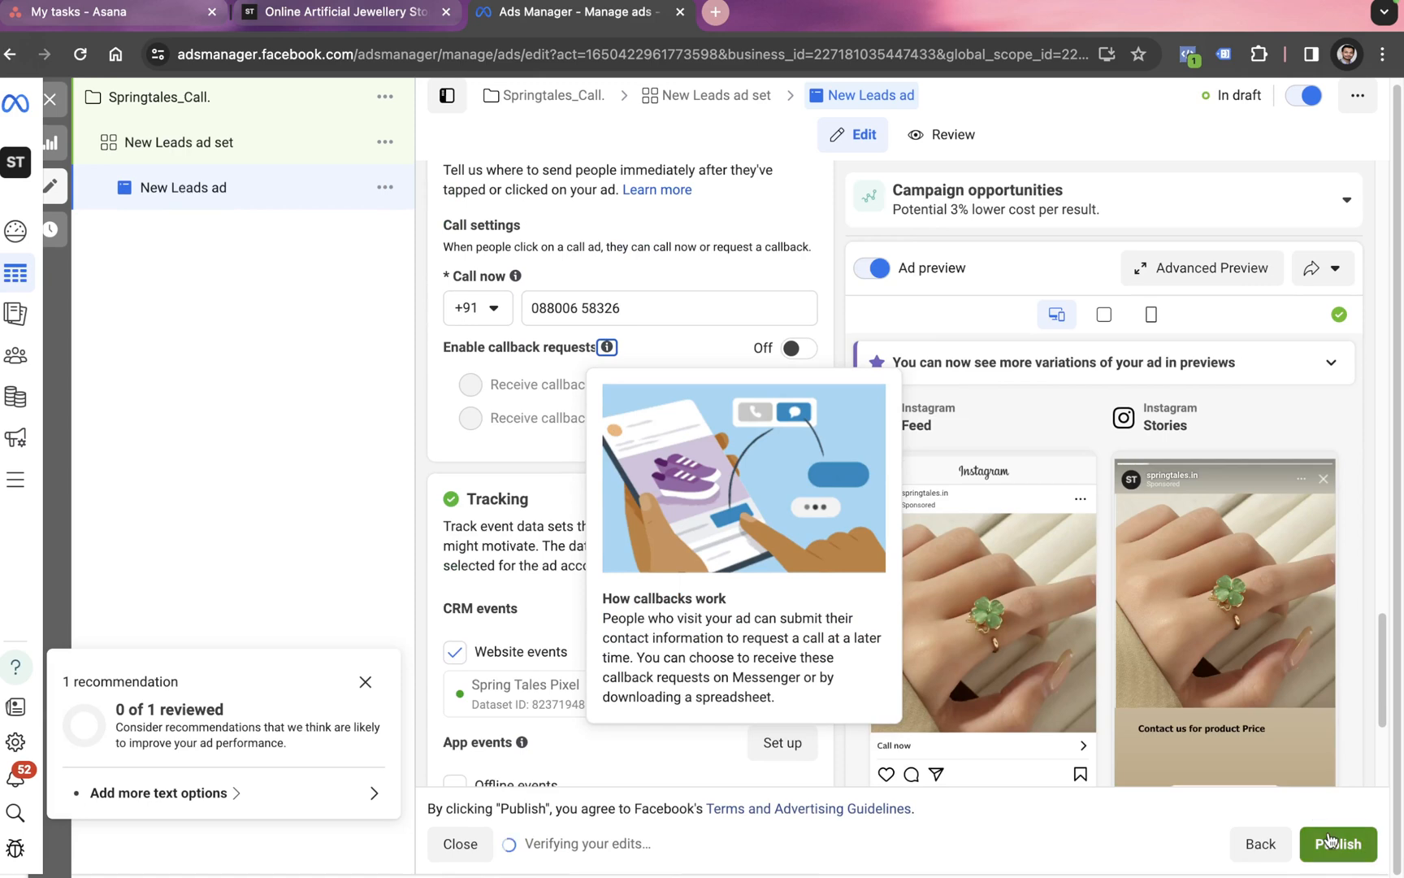
{"action": "scroll", "coordinate": [937, 506], "scroll_direction": "down", "scroll_amount": 1}
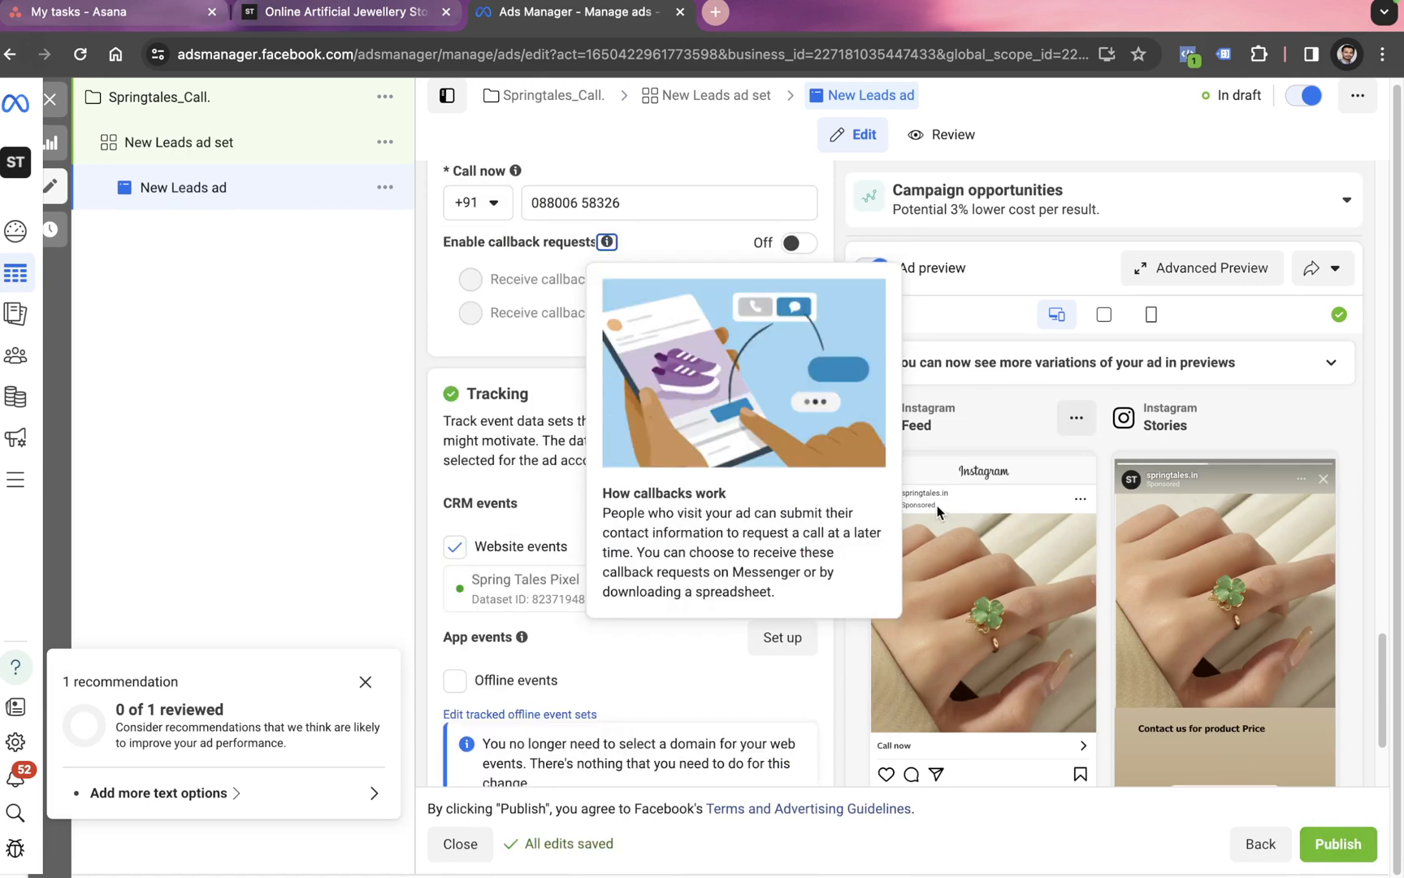
{"action": "scroll", "coordinate": [1022, 529], "scroll_direction": "down", "scroll_amount": 1}
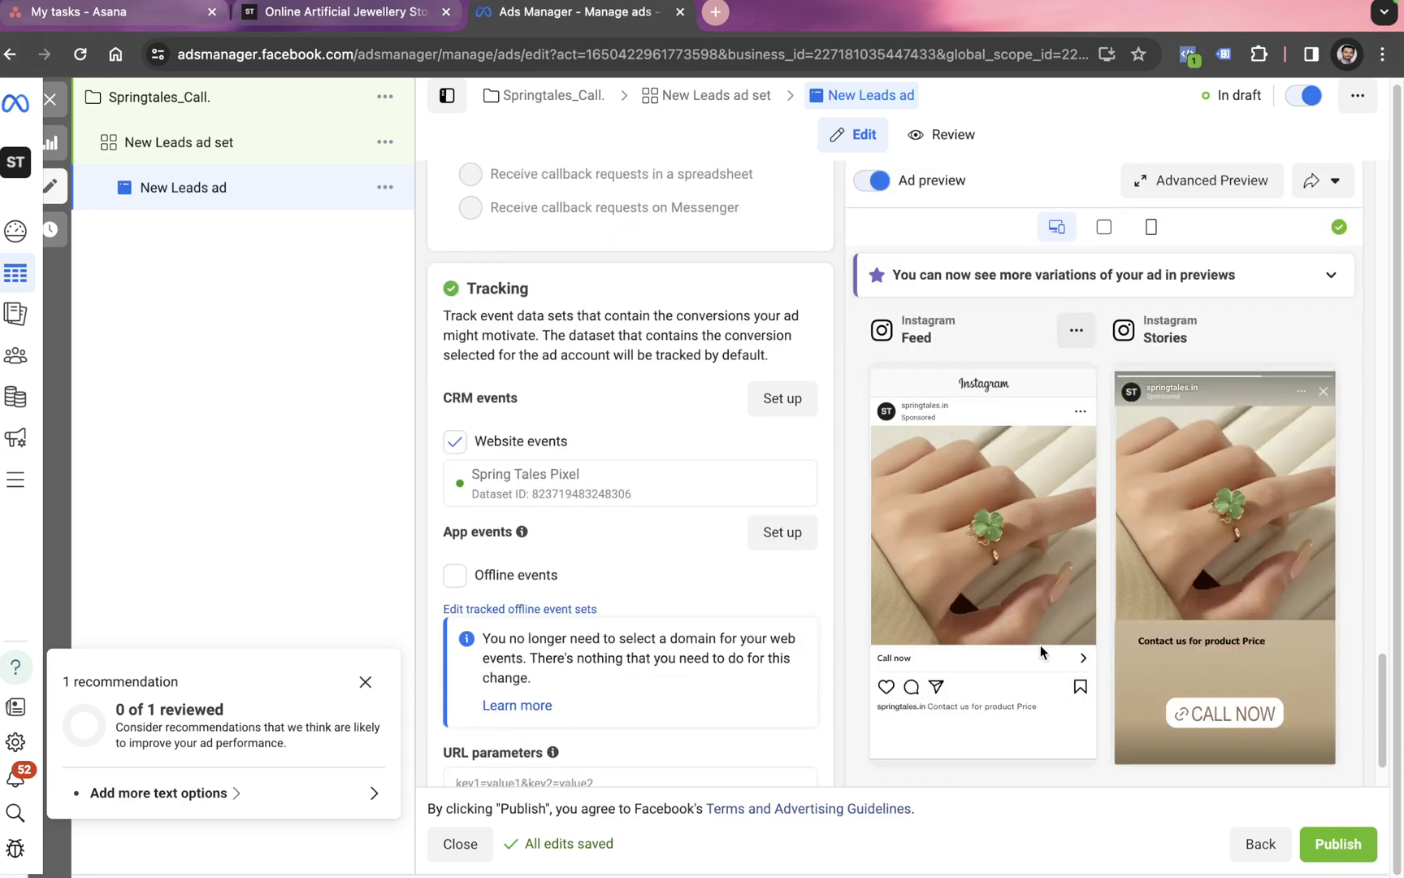
{"action": "scroll", "coordinate": [1040, 643], "scroll_direction": "down", "scroll_amount": 1}
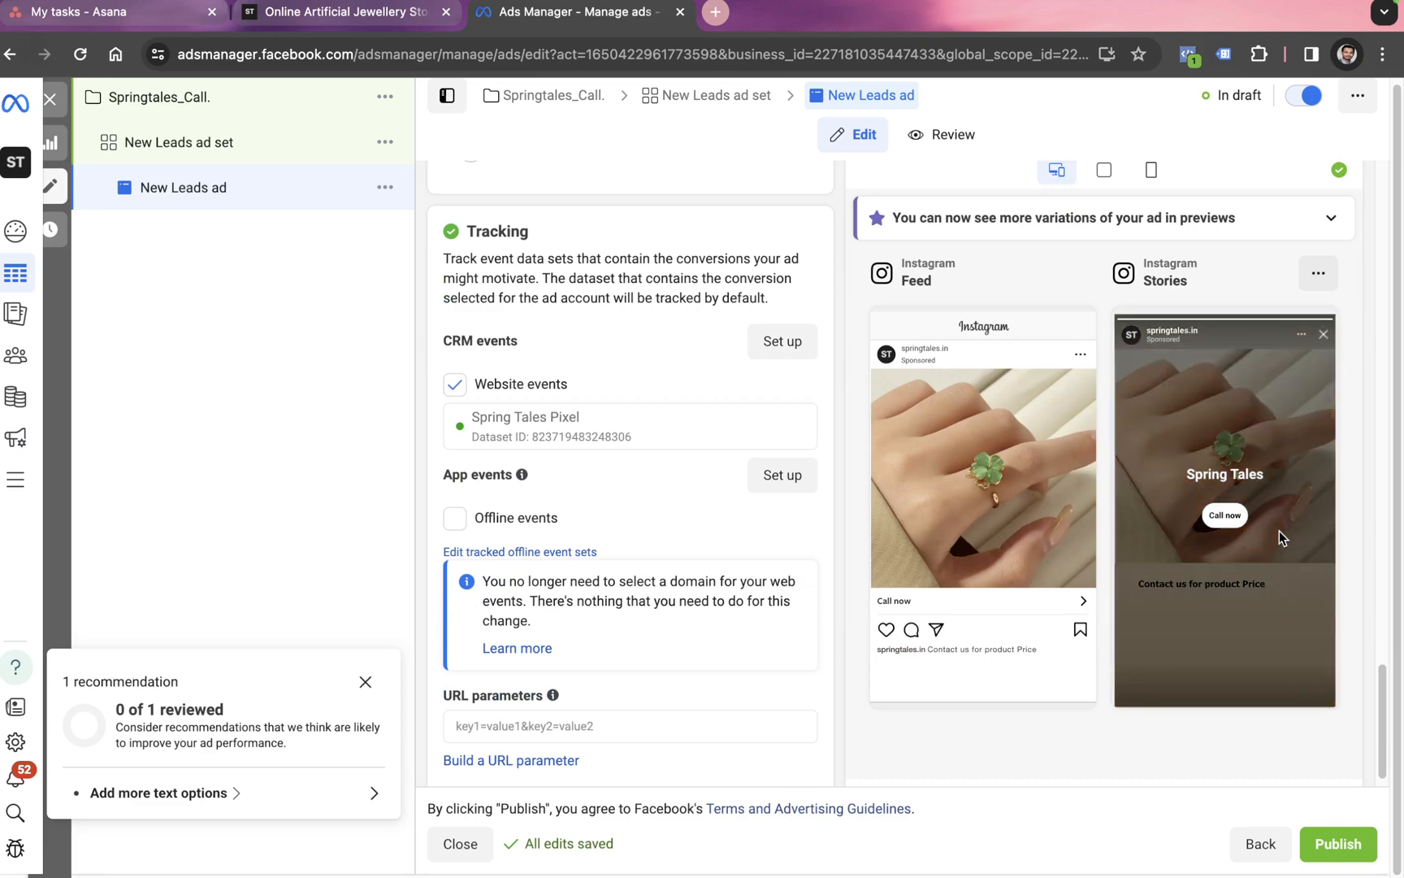
{"action": "scroll", "coordinate": [1137, 475], "scroll_direction": "up", "scroll_amount": 3}
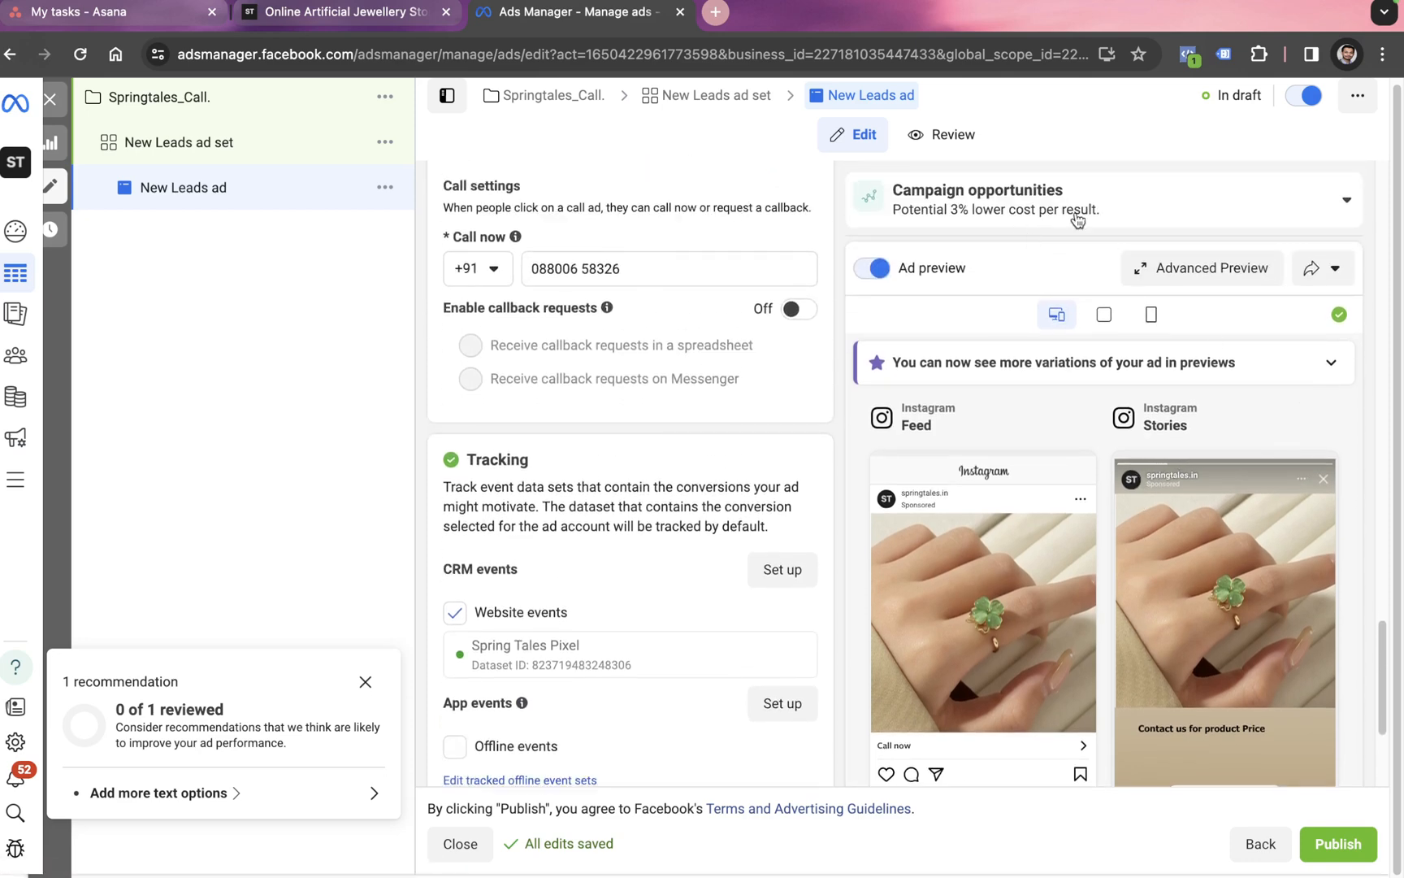
Step: Scroll through the Advanced Preview's Instagram Feed, Stories and placement previews, then save
{"action": "left_click", "coordinate": [1159, 269]}
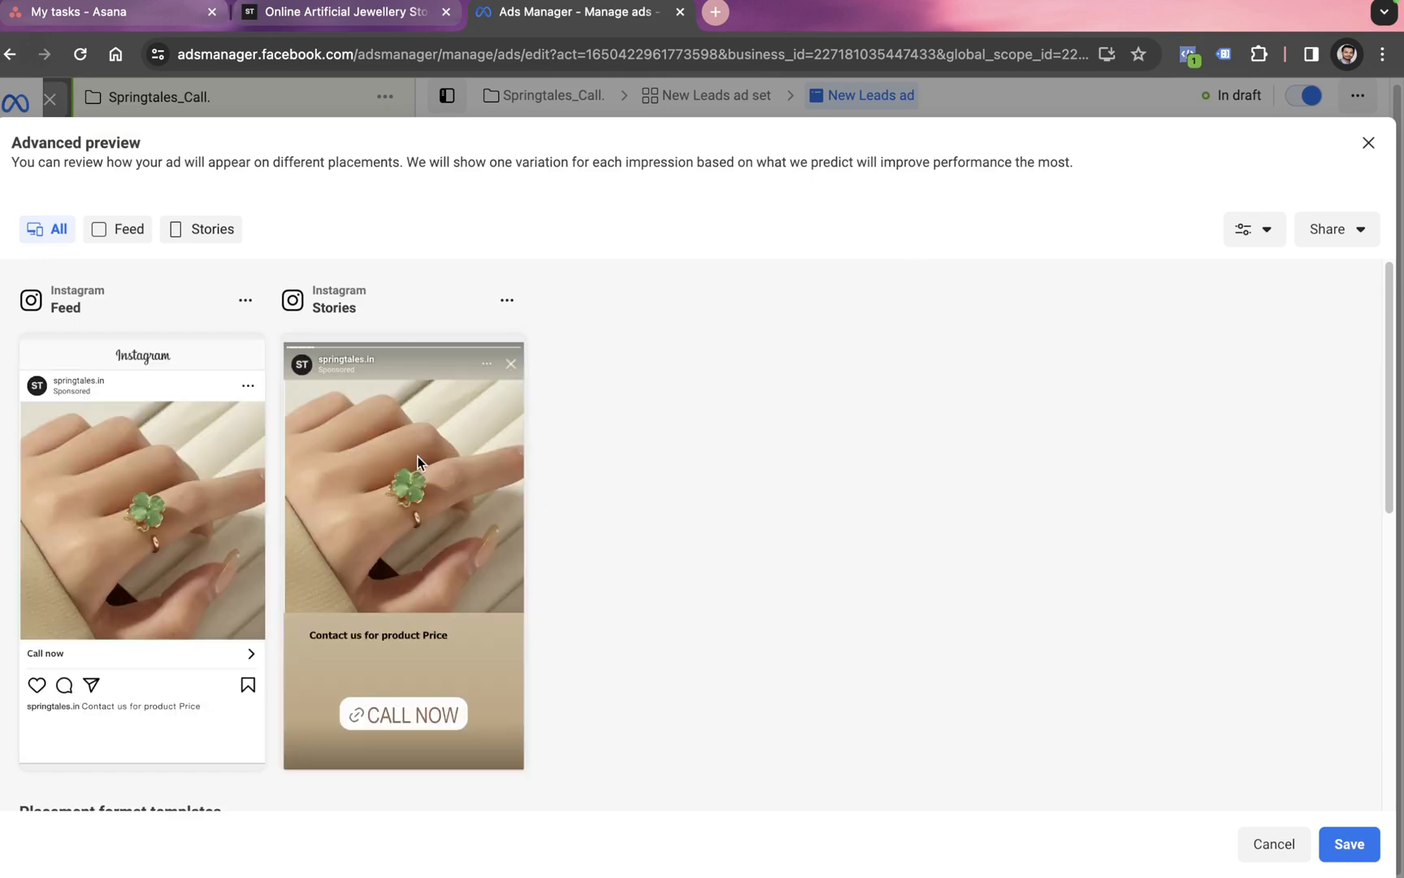
{"action": "scroll", "coordinate": [269, 574], "scroll_direction": "down", "scroll_amount": 7}
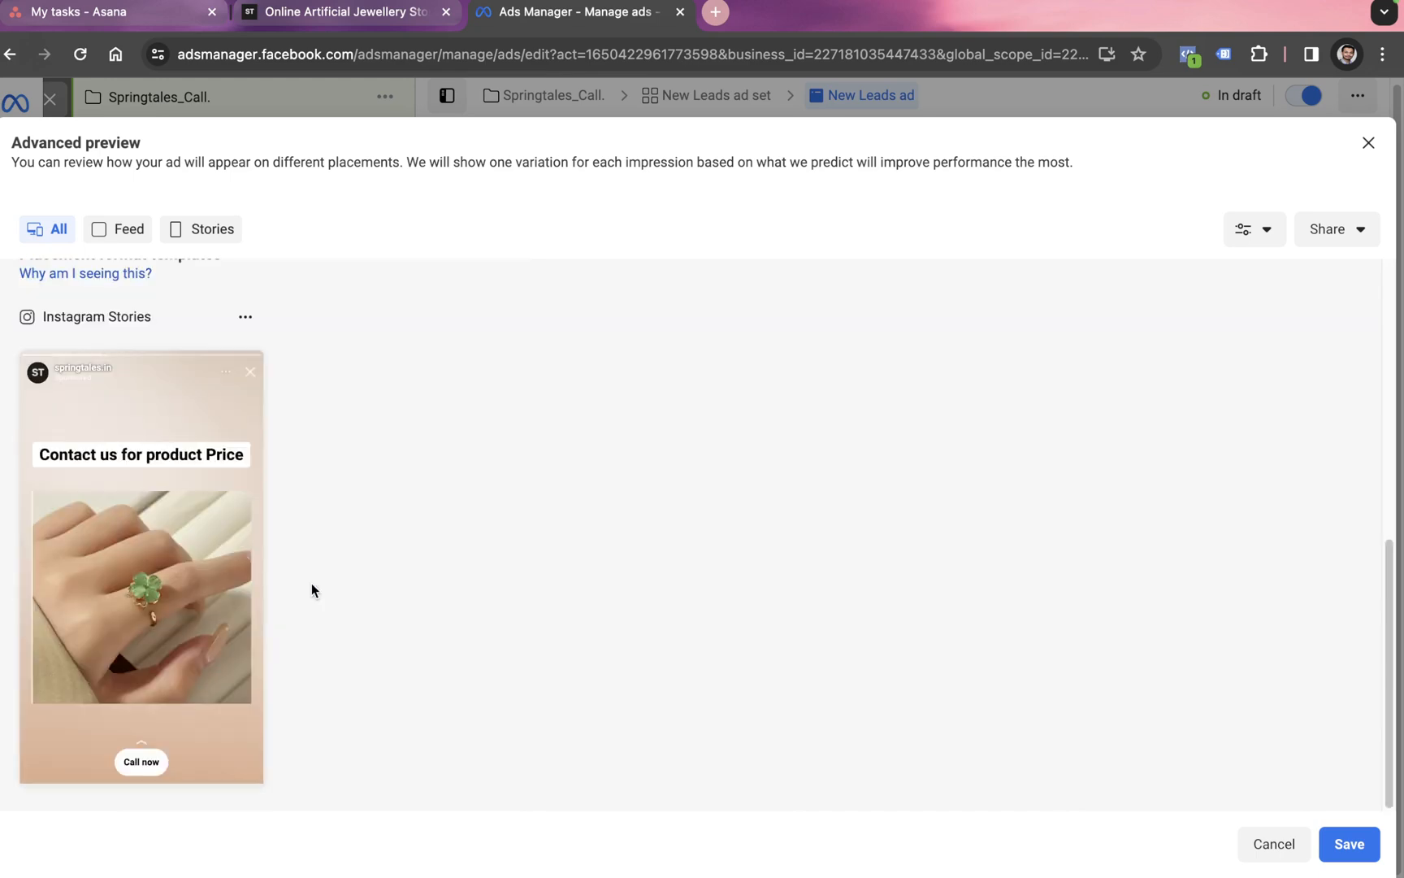
{"action": "scroll", "coordinate": [312, 583], "scroll_direction": "up", "scroll_amount": 6}
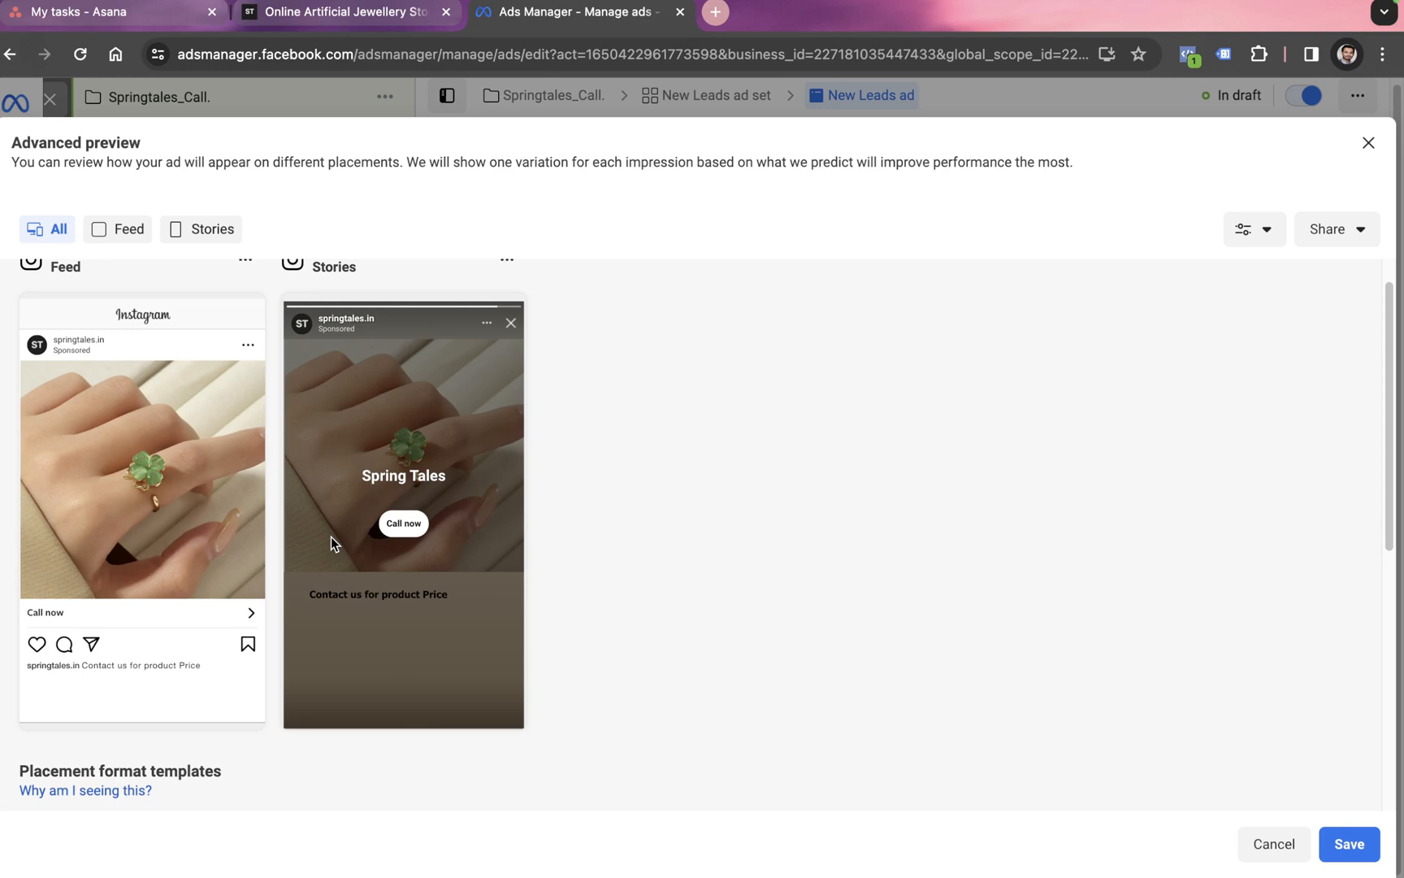
{"action": "scroll", "coordinate": [330, 536], "scroll_direction": "up", "scroll_amount": 1}
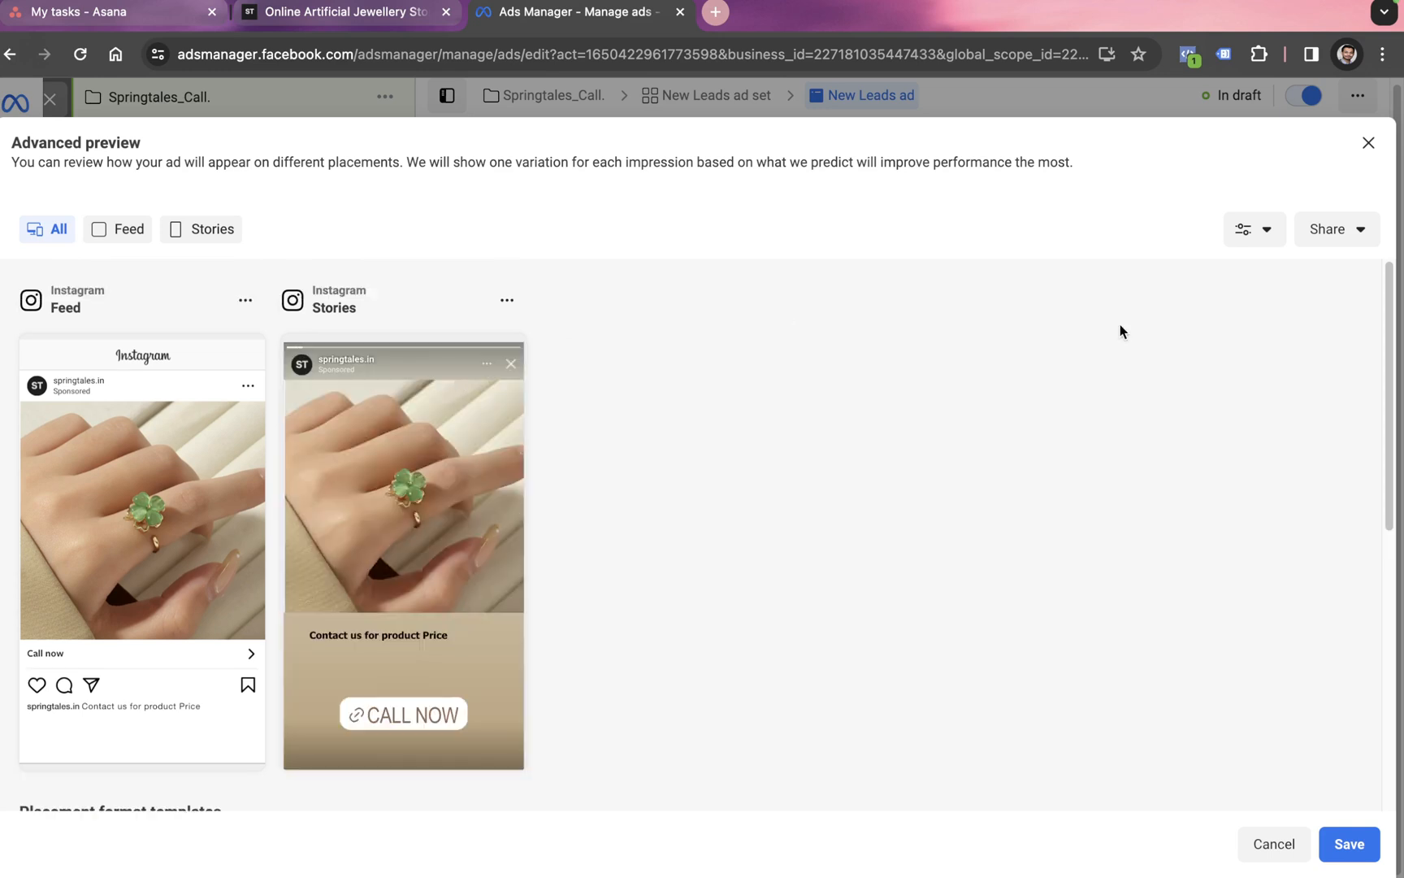
{"action": "scroll", "coordinate": [325, 555], "scroll_direction": "down", "scroll_amount": 4}
{"action": "scroll", "coordinate": [181, 659], "scroll_direction": "down", "scroll_amount": 3}
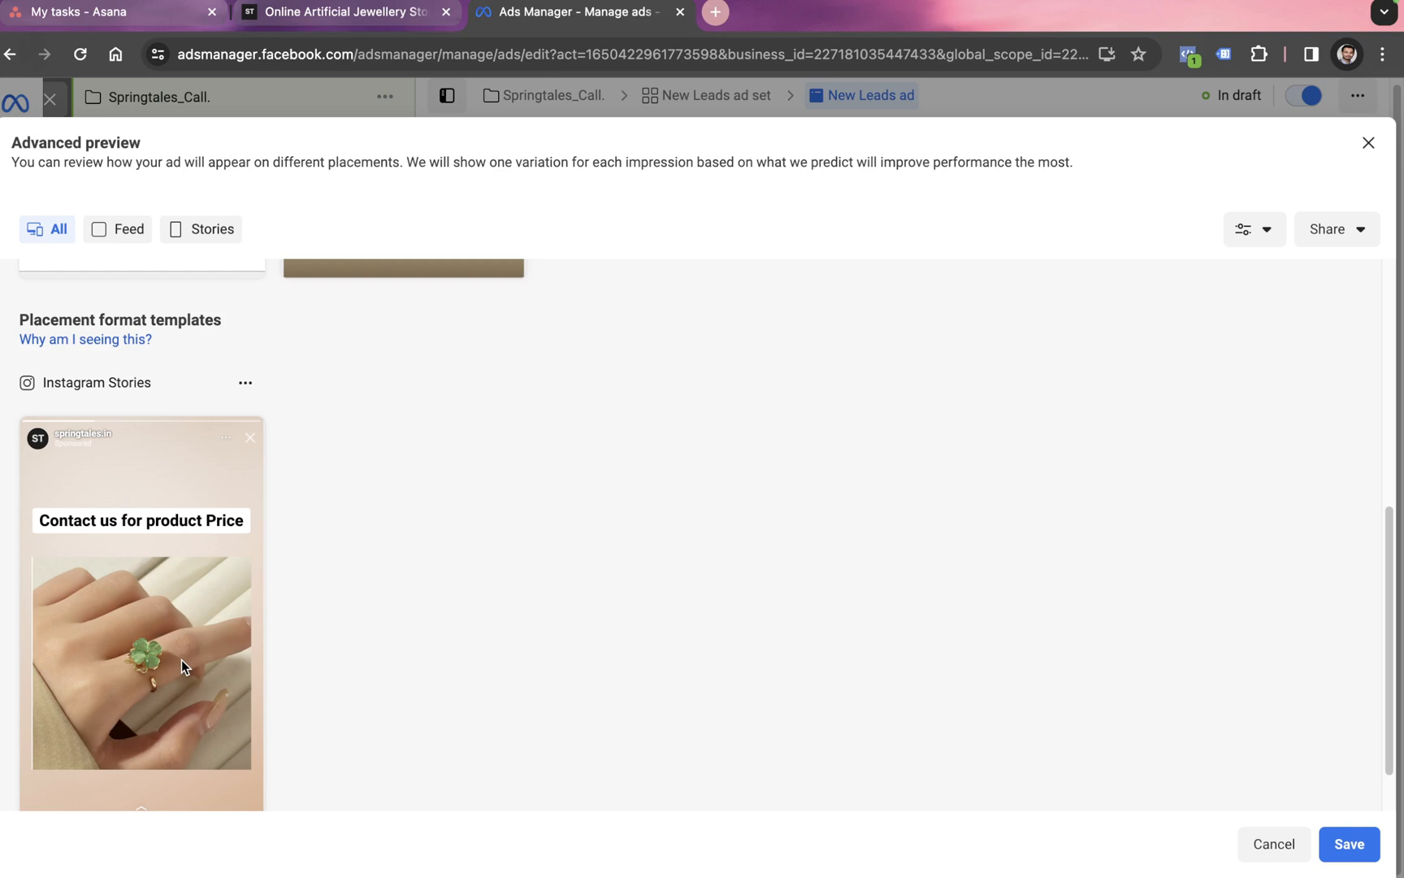
{"action": "scroll", "coordinate": [182, 659], "scroll_direction": "up", "scroll_amount": 1}
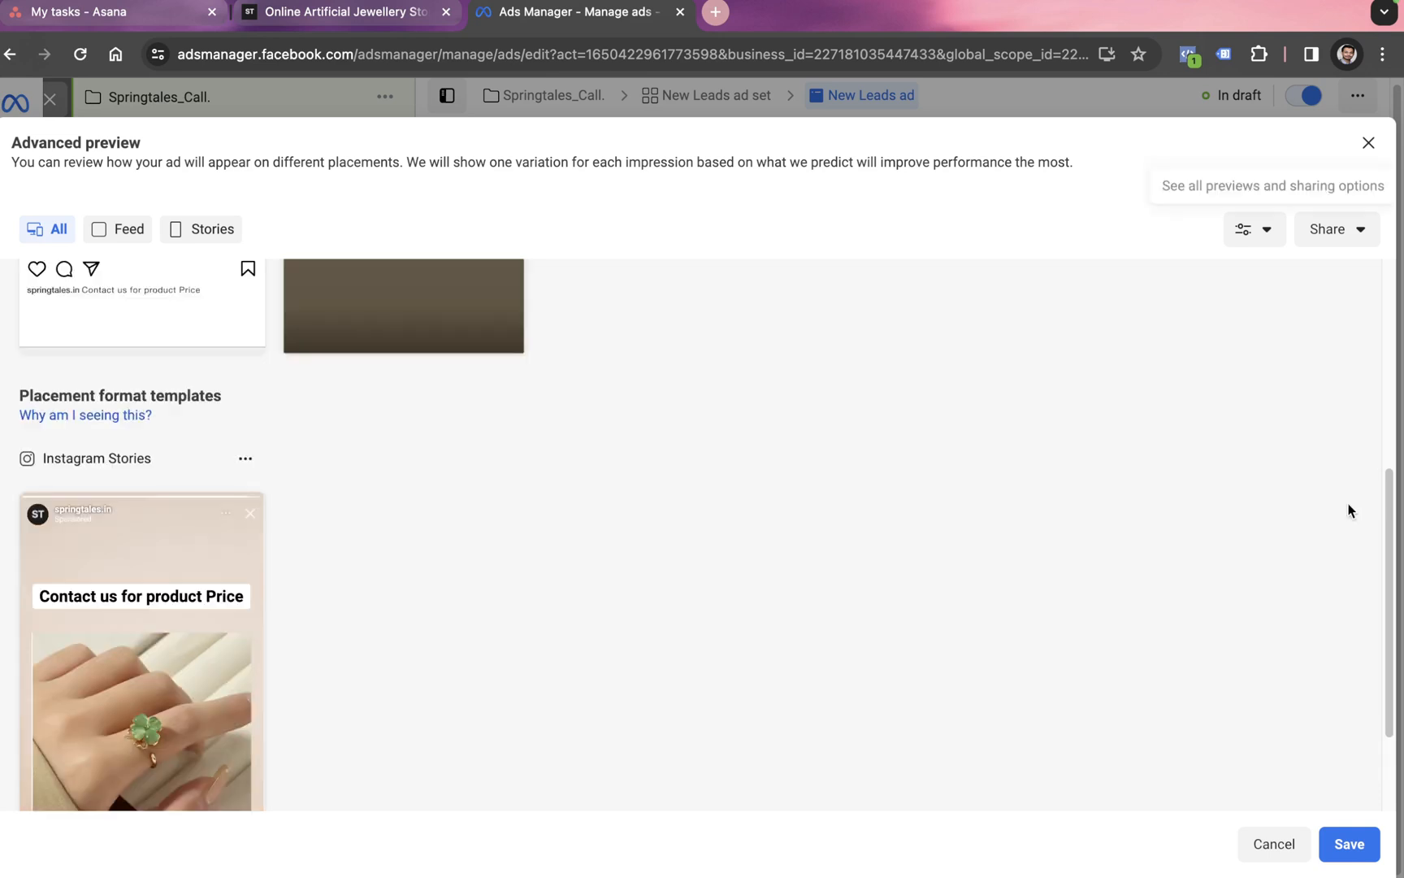
{"action": "left_click", "coordinate": [1343, 829]}
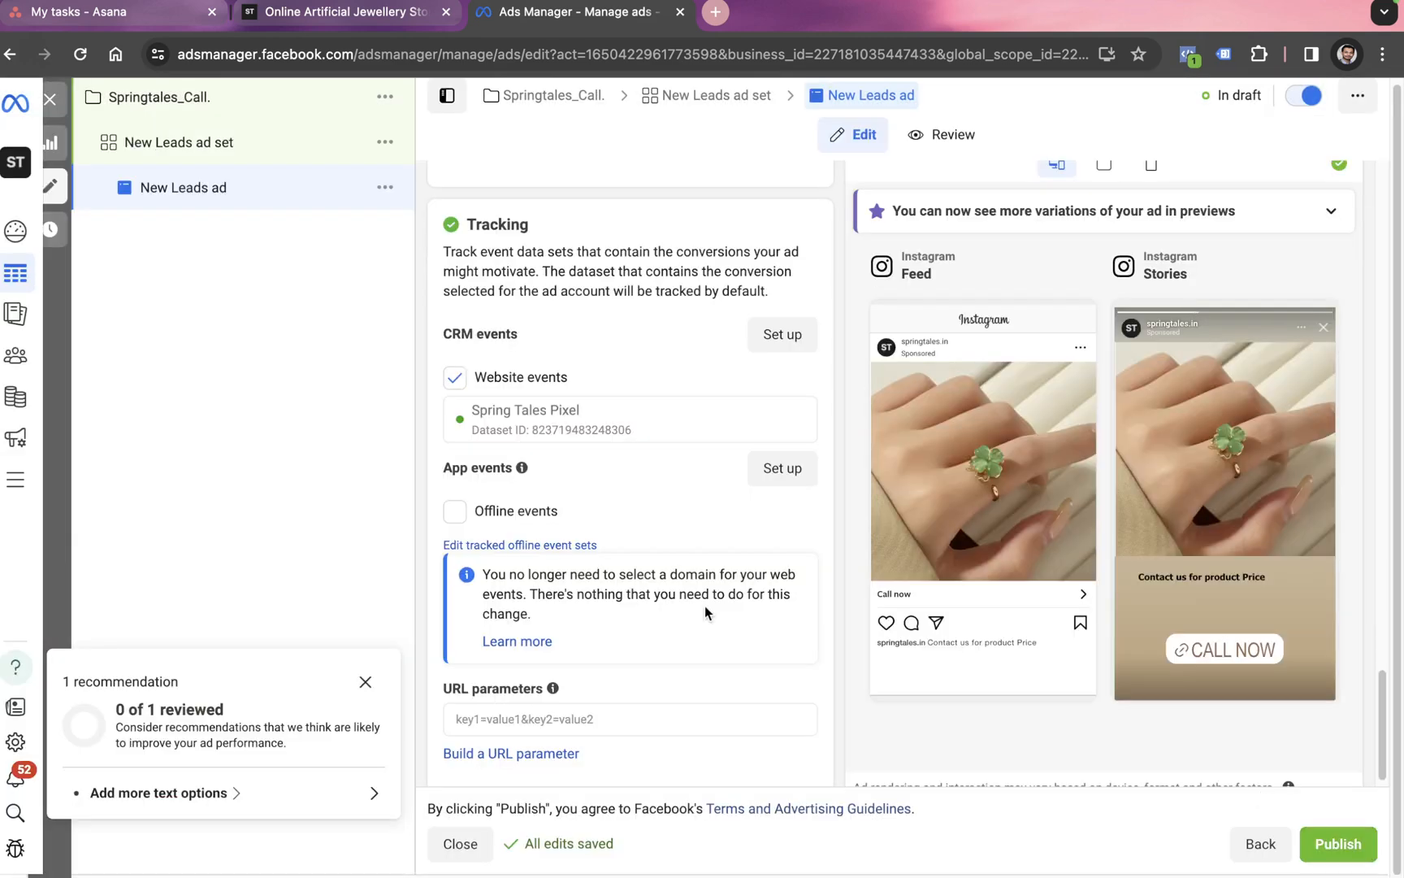